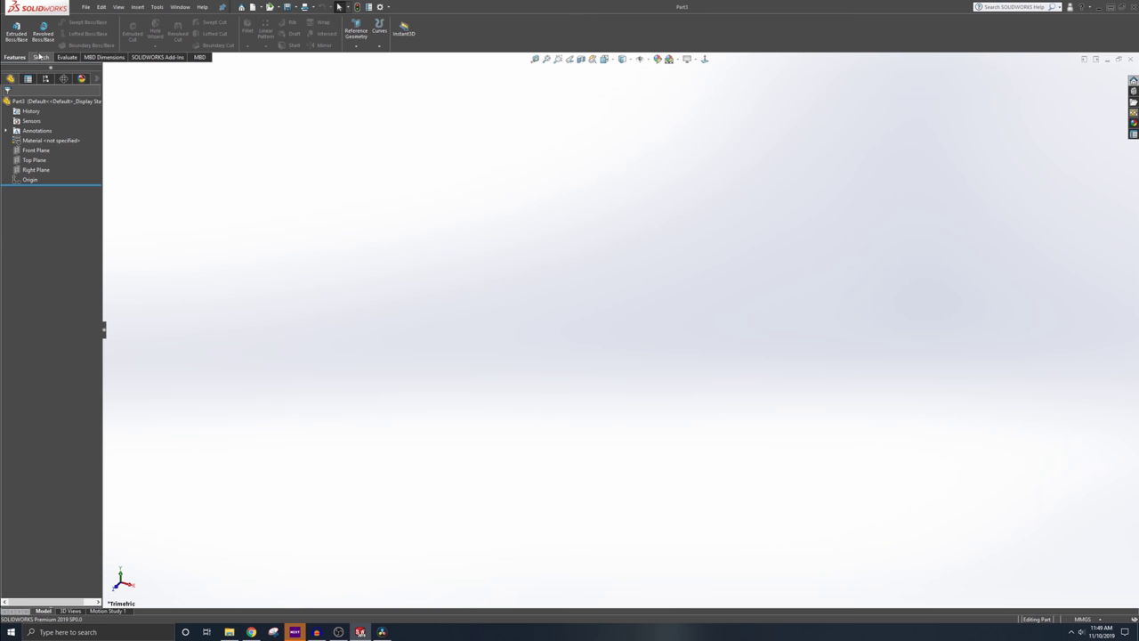
Start a sketch on the Top Plane and draw a circle centred on the origin
left_click(40, 57)
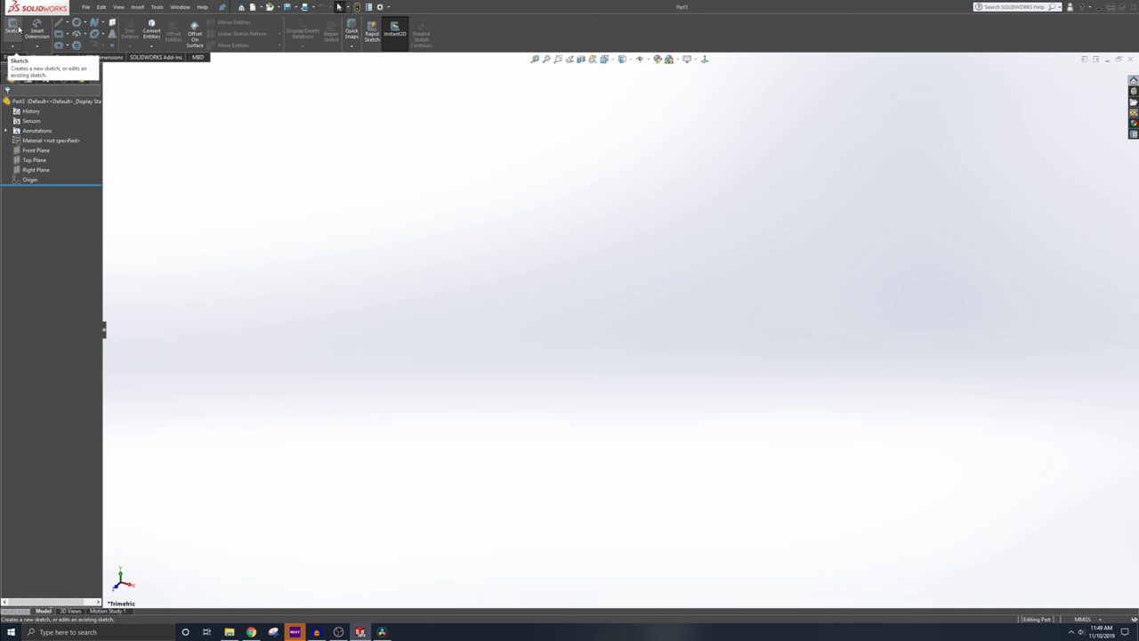
left_click(13, 29)
left_click(377, 319)
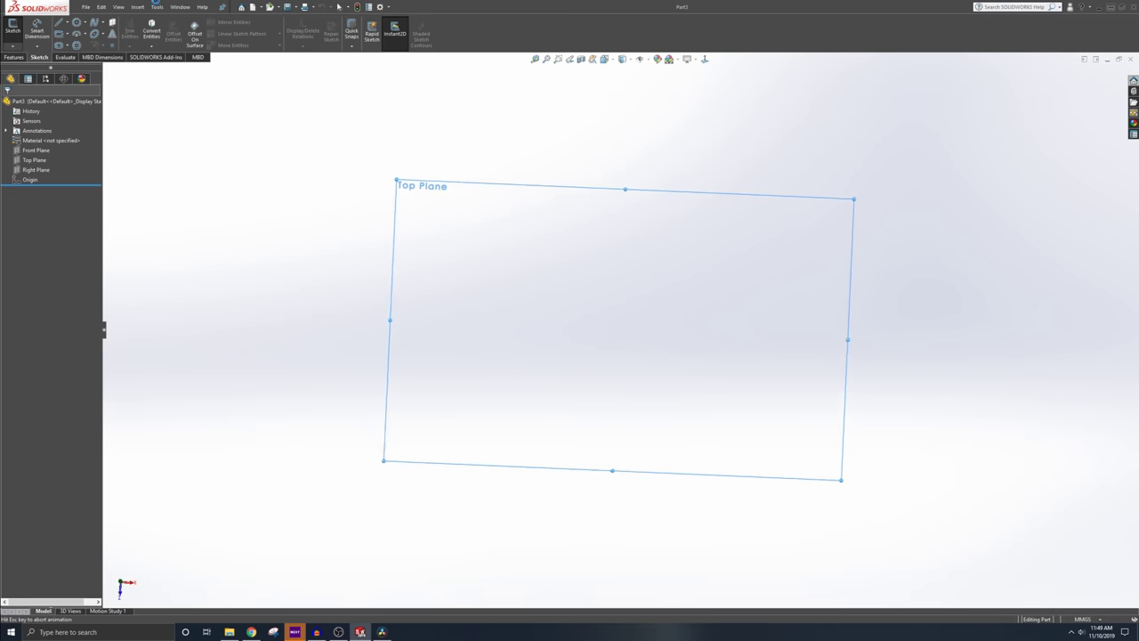
left_click(77, 23)
left_click(620, 329)
left_click(682, 254)
Dimension the circle's diameter to 33 mm and finish the sketch
left_click(37, 31)
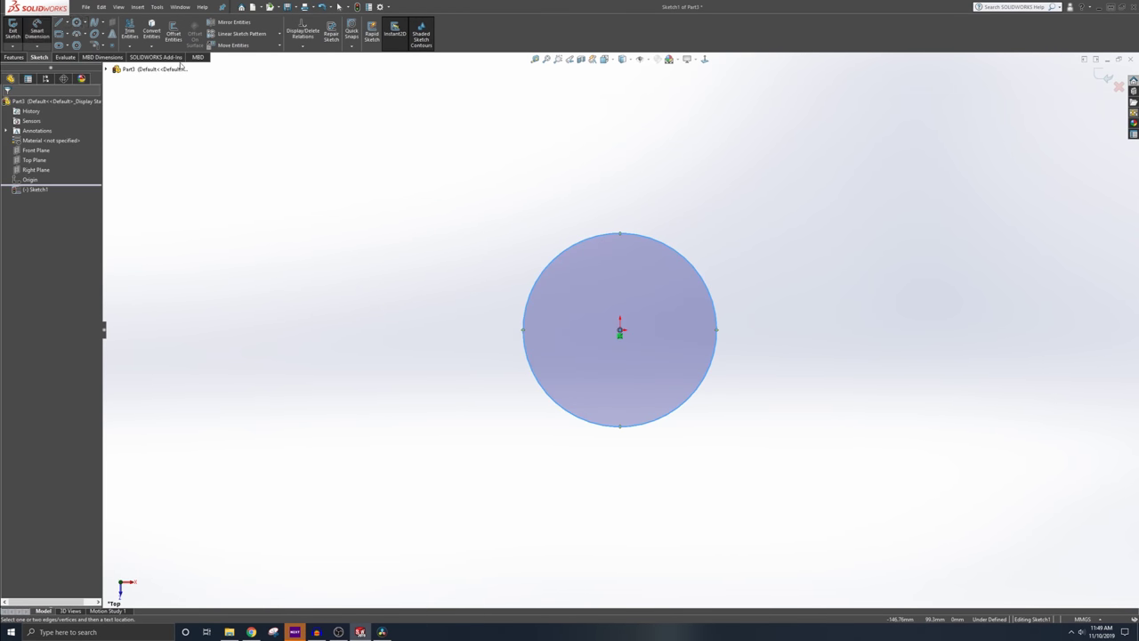
left_click(698, 264)
left_click(769, 229)
type("33")
key("Return")
left_click(12, 29)
Extrude the circle 15 mm as a boss with the Mid Plane end condition
left_click(14, 57)
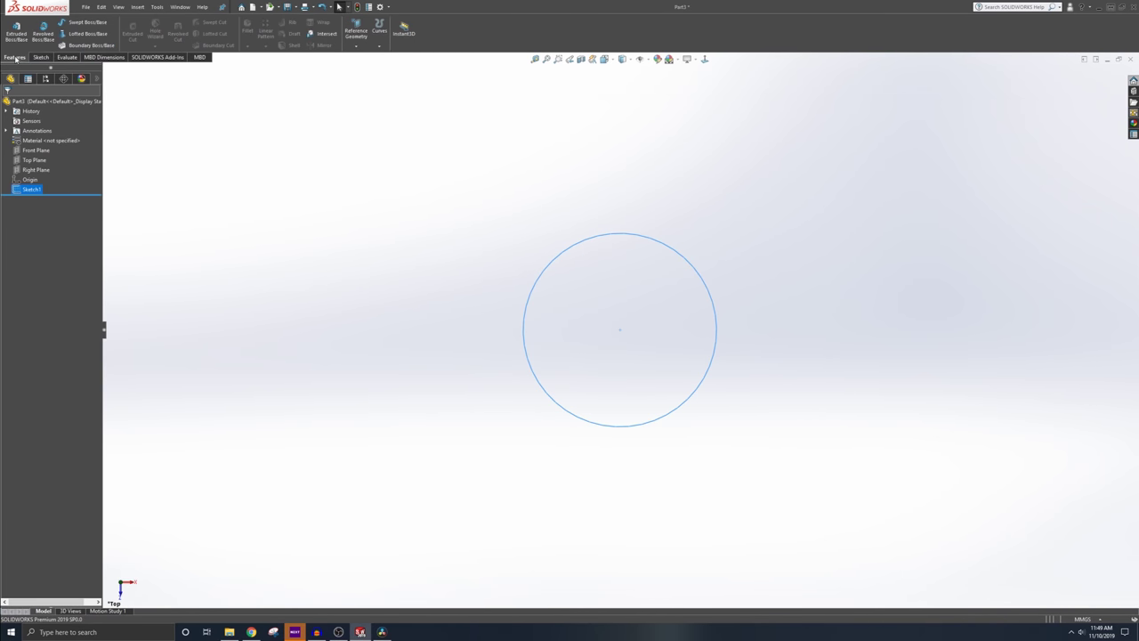
left_click(16, 32)
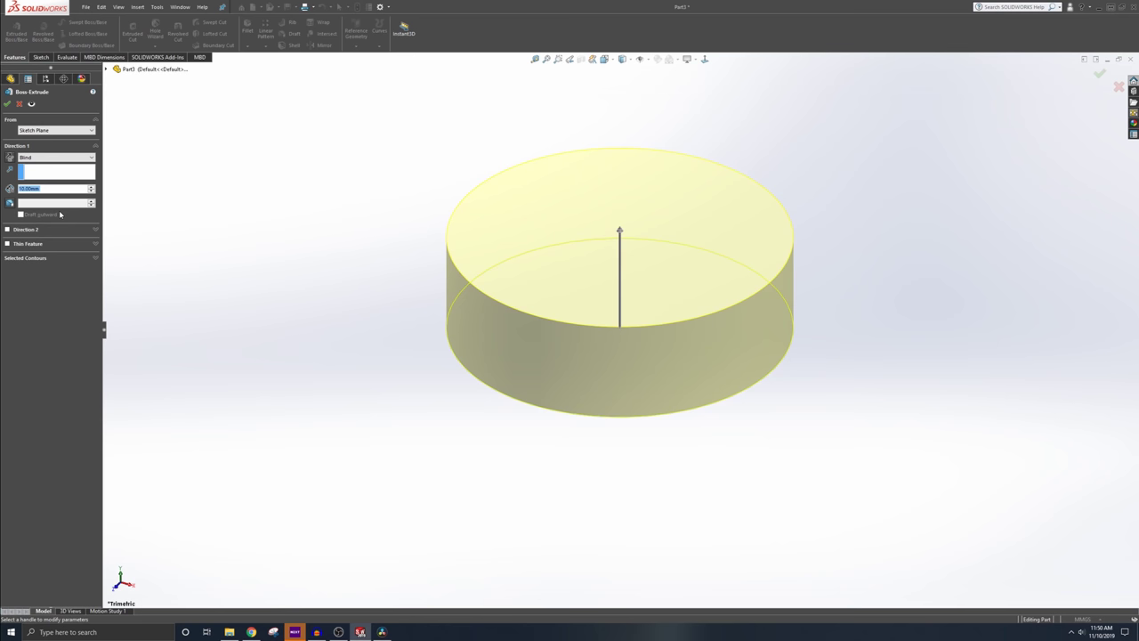
type("15")
key("Return")
left_click(37, 158)
left_click(47, 196)
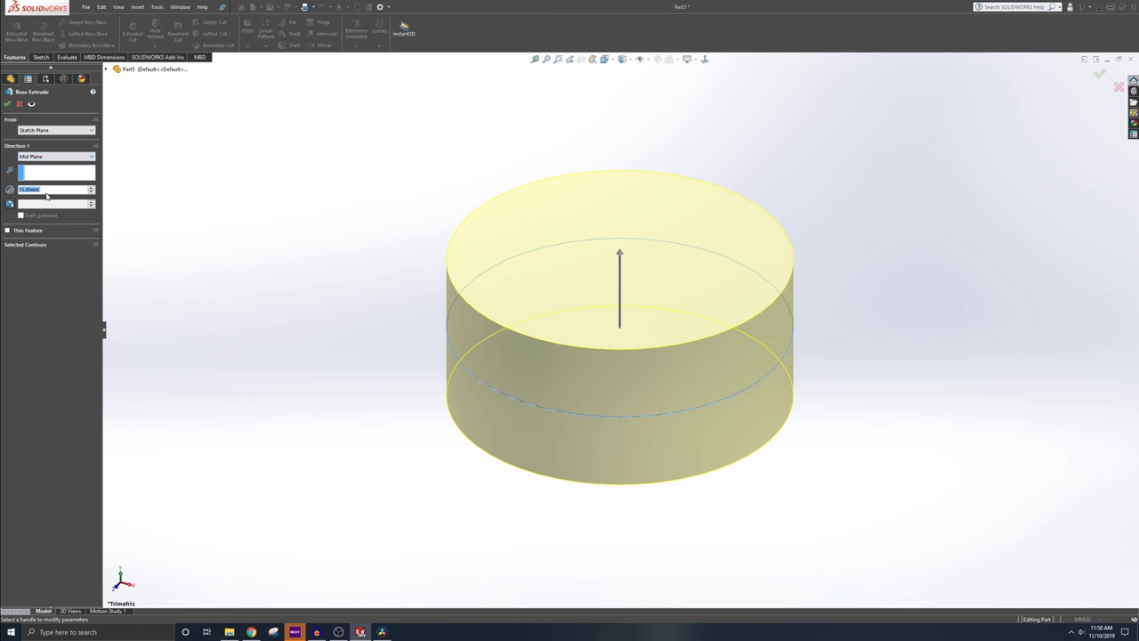
left_click(7, 103)
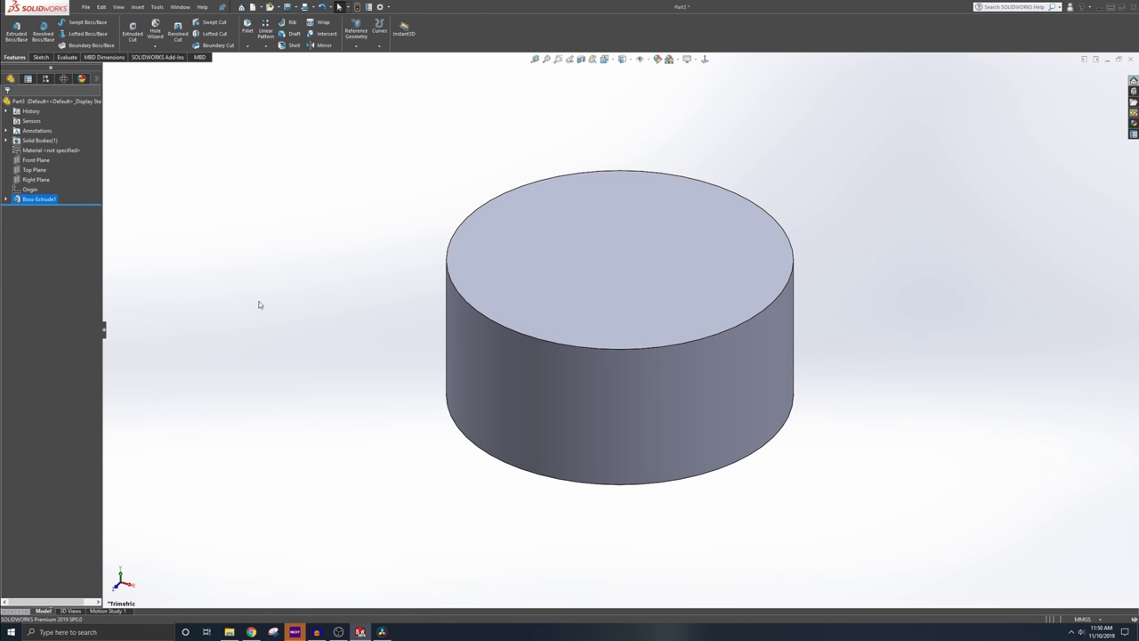
Show the Front Plane in the model so it can be seen through the cylinder
middle_click_drag(650, 353, 635, 332)
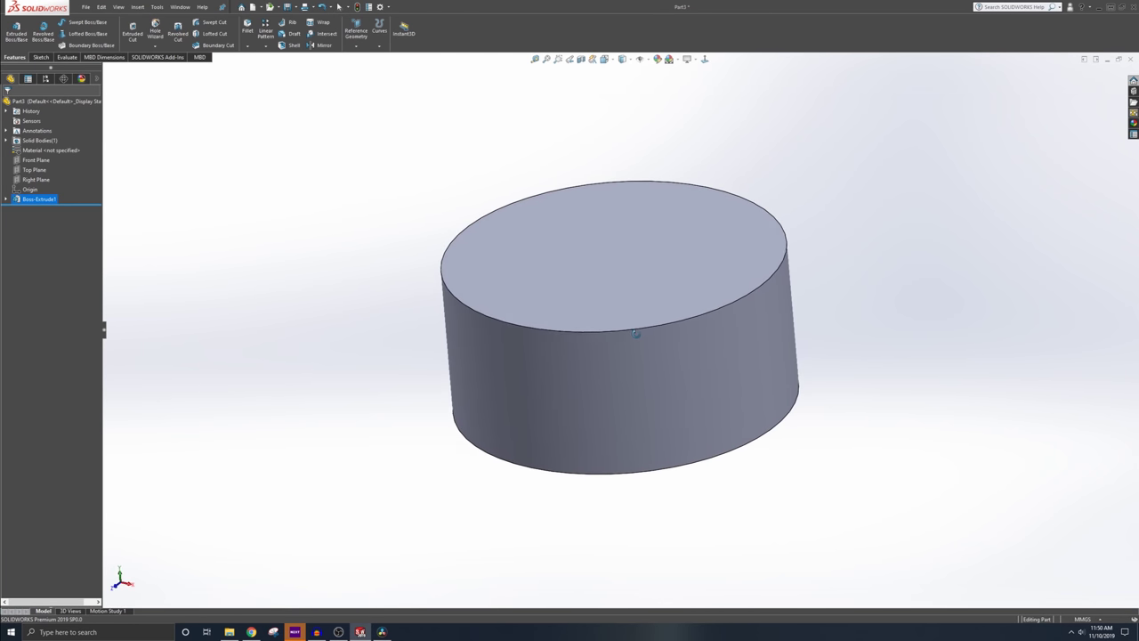
left_click(289, 184)
left_click(33, 161)
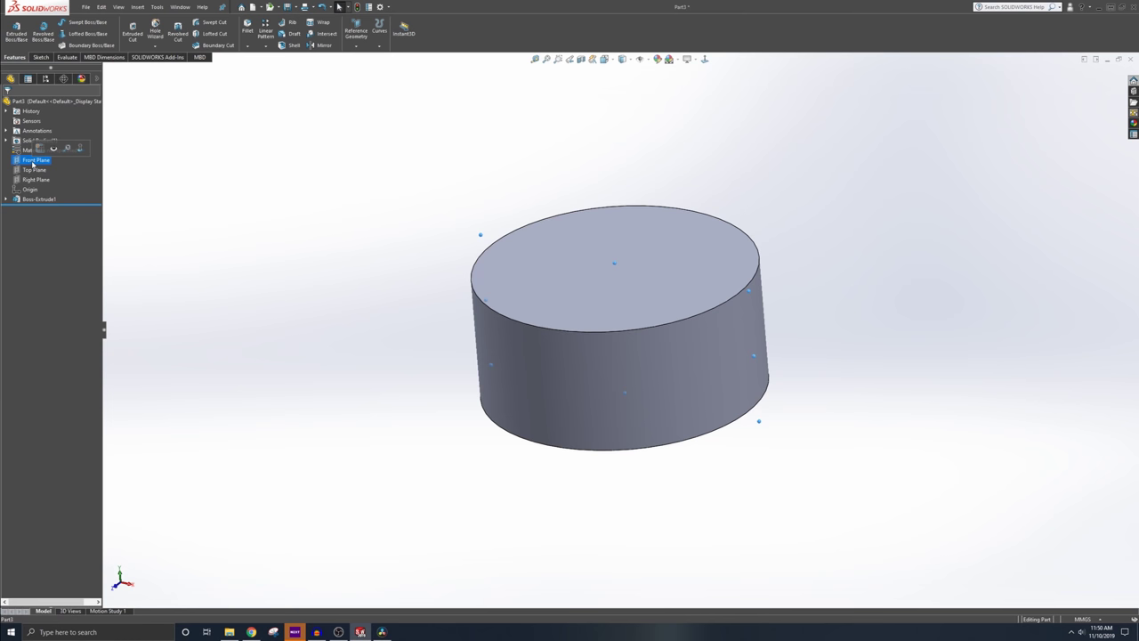
left_click(276, 170)
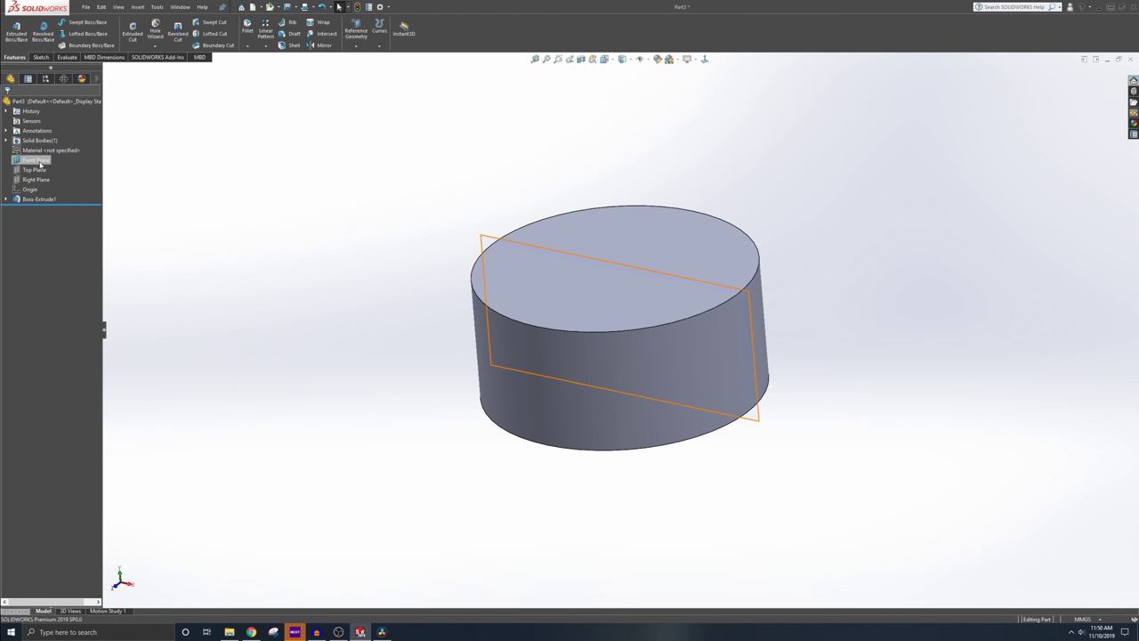
left_click(40, 162)
left_click(340, 78)
Create one reference plane offset 90 mm in front of the Front Plane
left_click(49, 164)
left_click(357, 38)
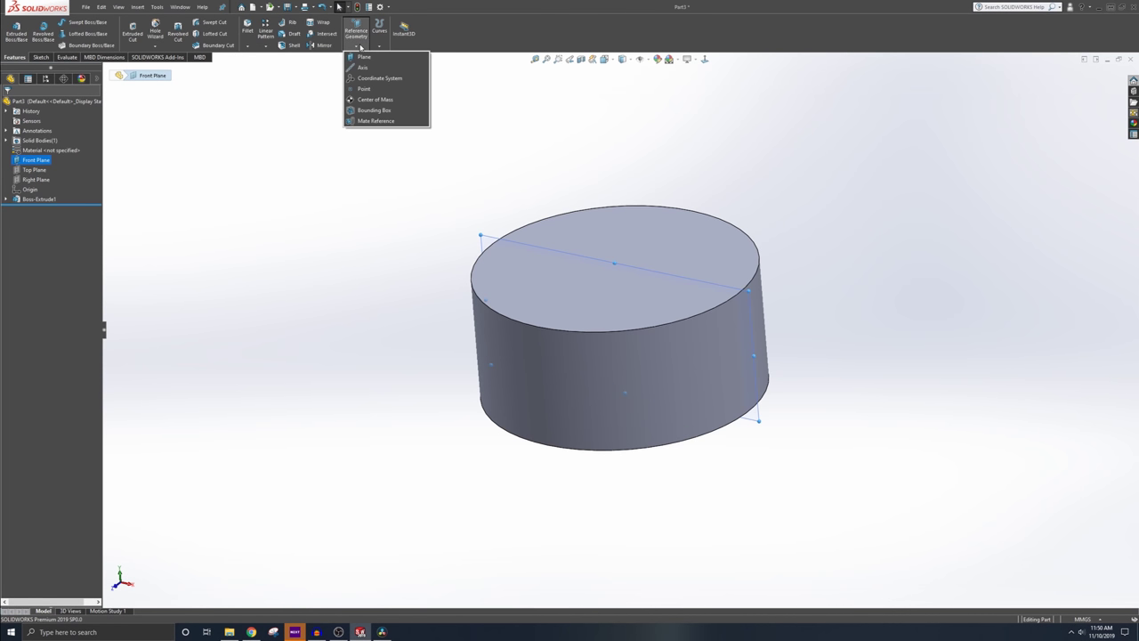
left_click(368, 58)
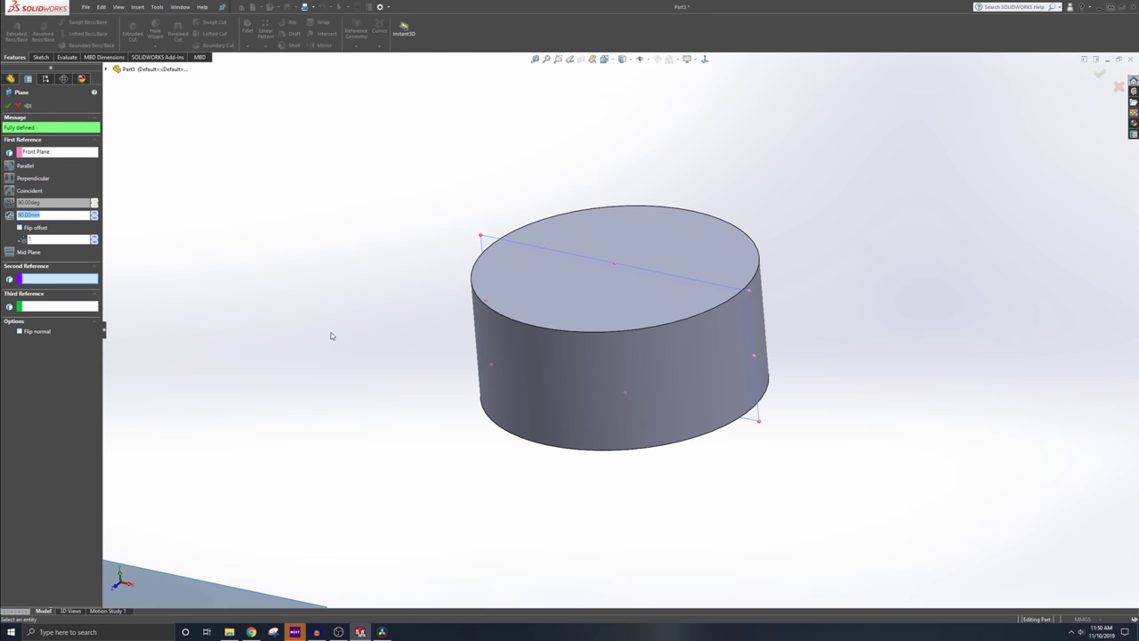
scroll(335, 334, "down", 1)
scroll(338, 336, "up", 5)
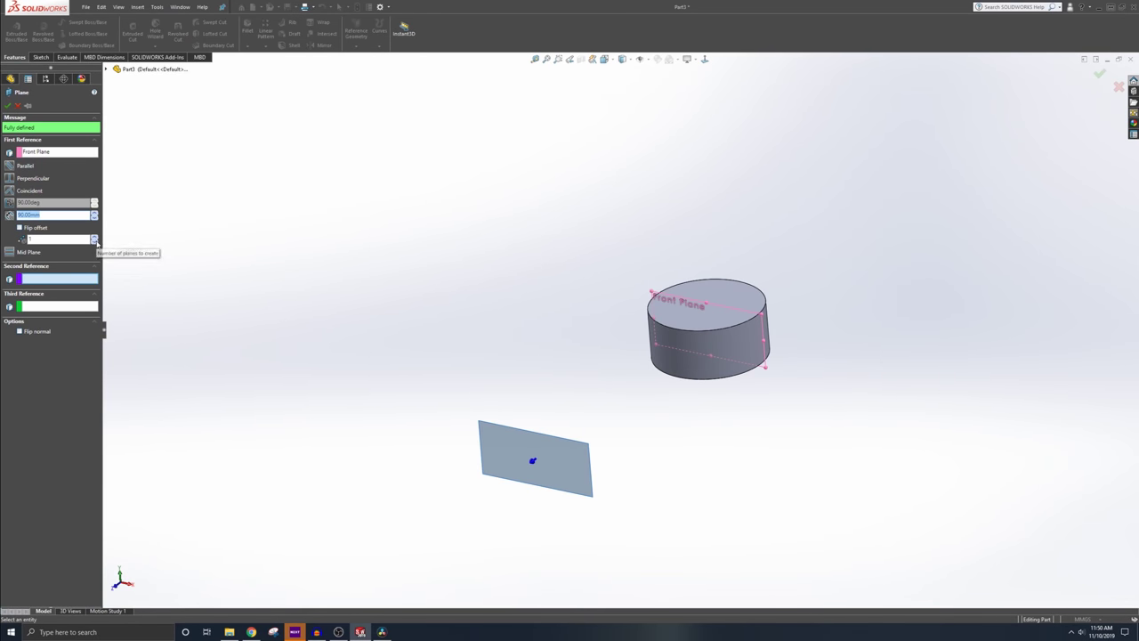
left_click(8, 105)
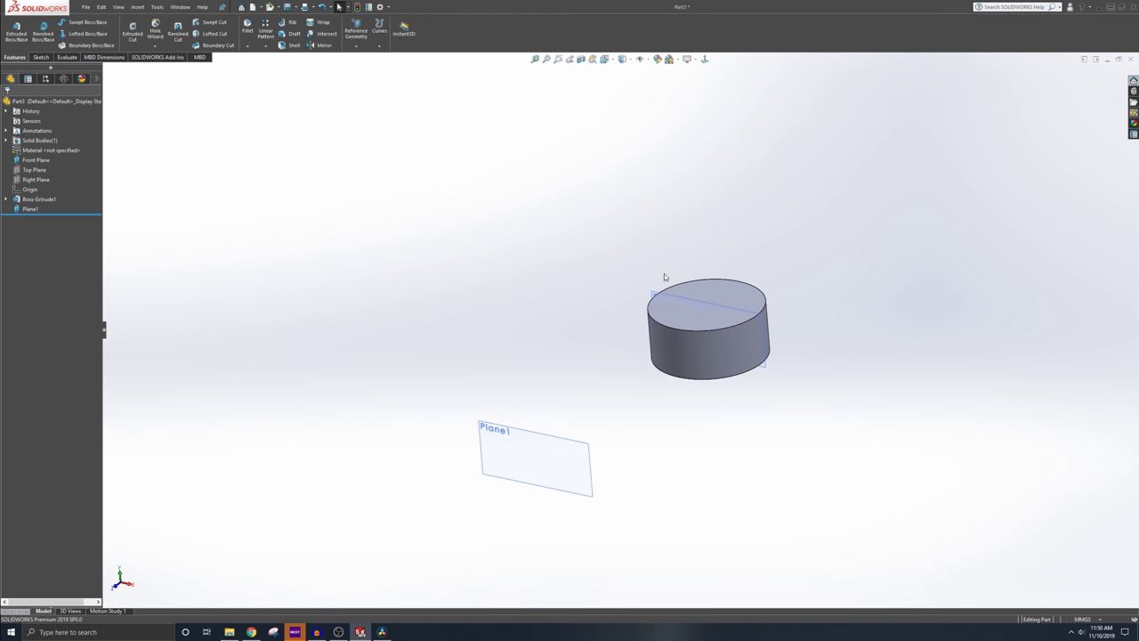
Start a sketch on the Front Plane and draw a vertical line about 1.5 mm long down from the cylinder's top edge, just right of centre
left_click(749, 312)
left_click(529, 435)
left_click(325, 217)
left_click(36, 160)
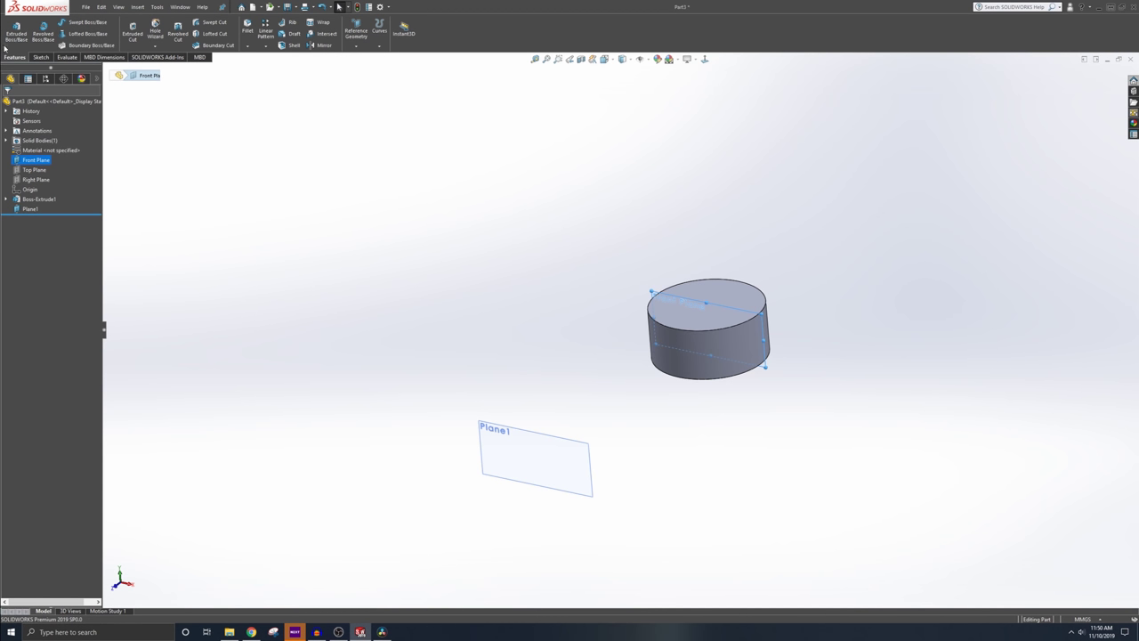
left_click(39, 57)
left_click(12, 30)
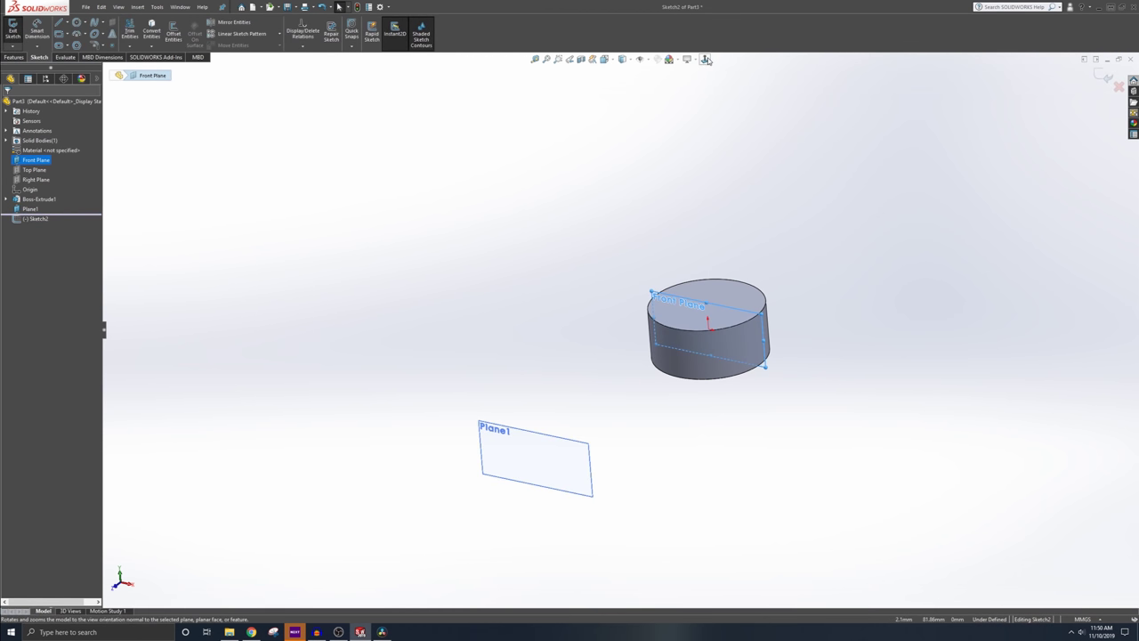
left_click(58, 23)
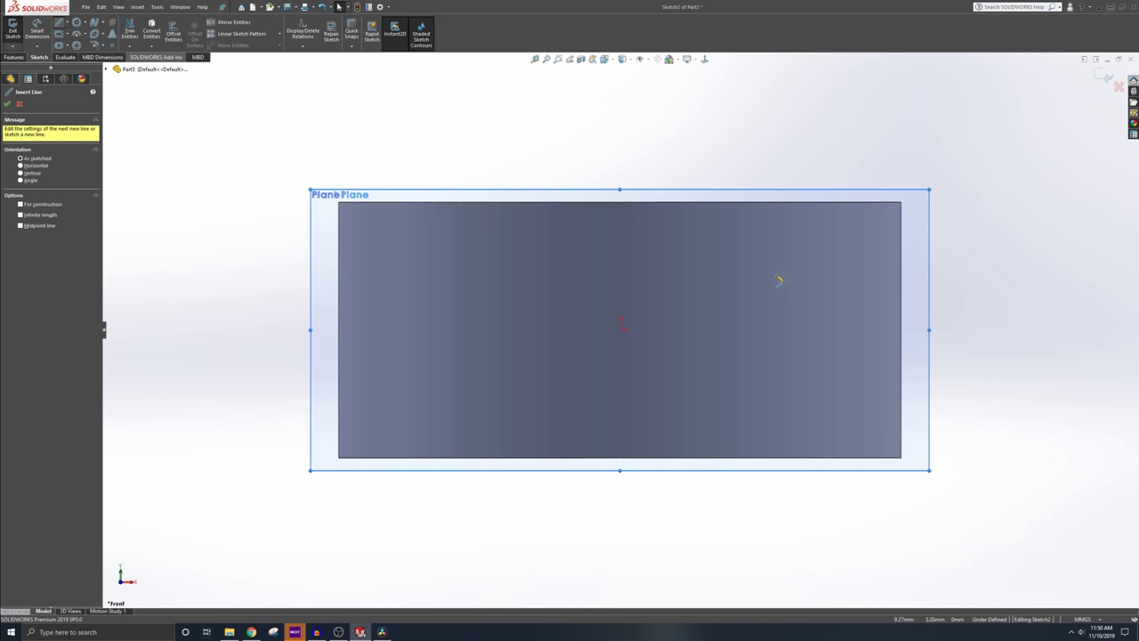
left_click(637, 202)
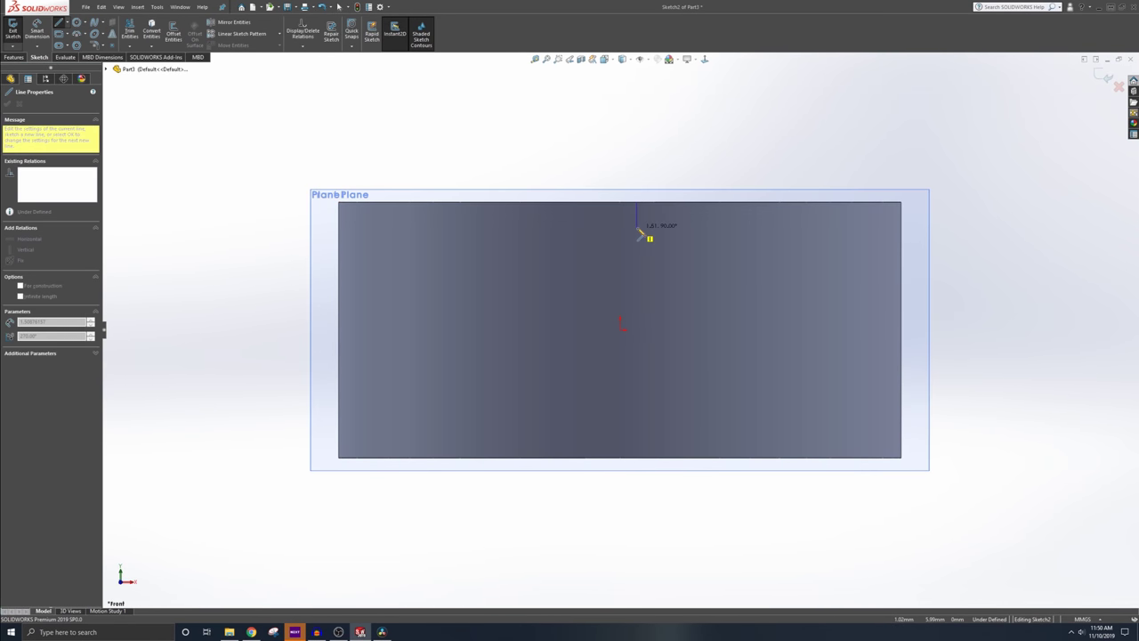
left_click(637, 228)
key("Escape")
Draw a horizontal line about 1.6 mm long on the cylinder's bottom edge, near its right end
left_click(58, 22)
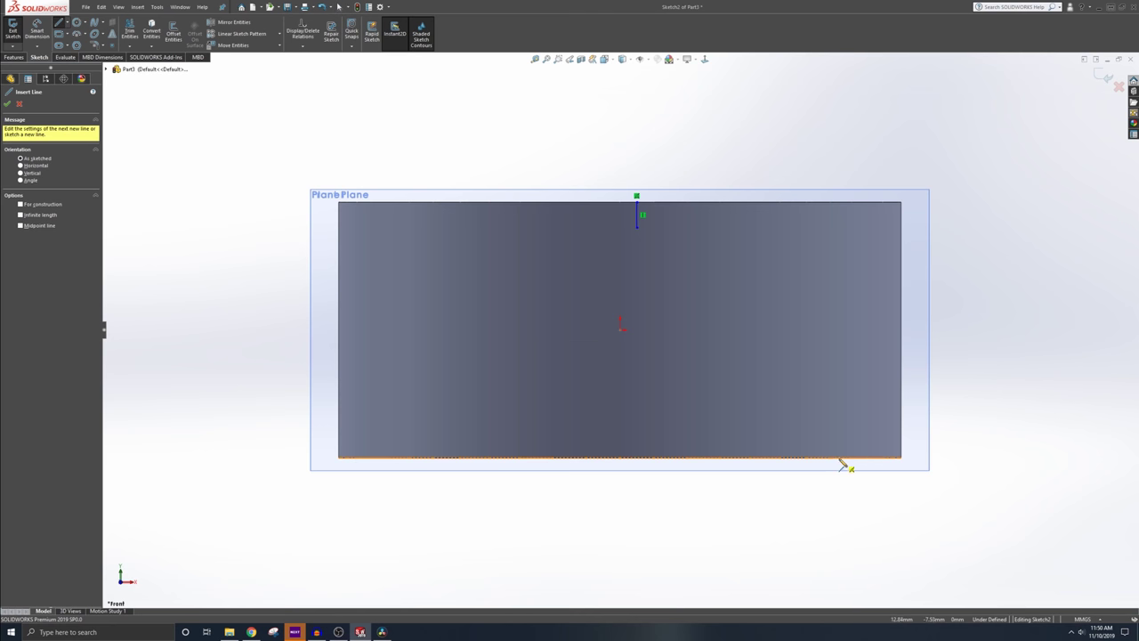
left_click(810, 457)
key("Escape")
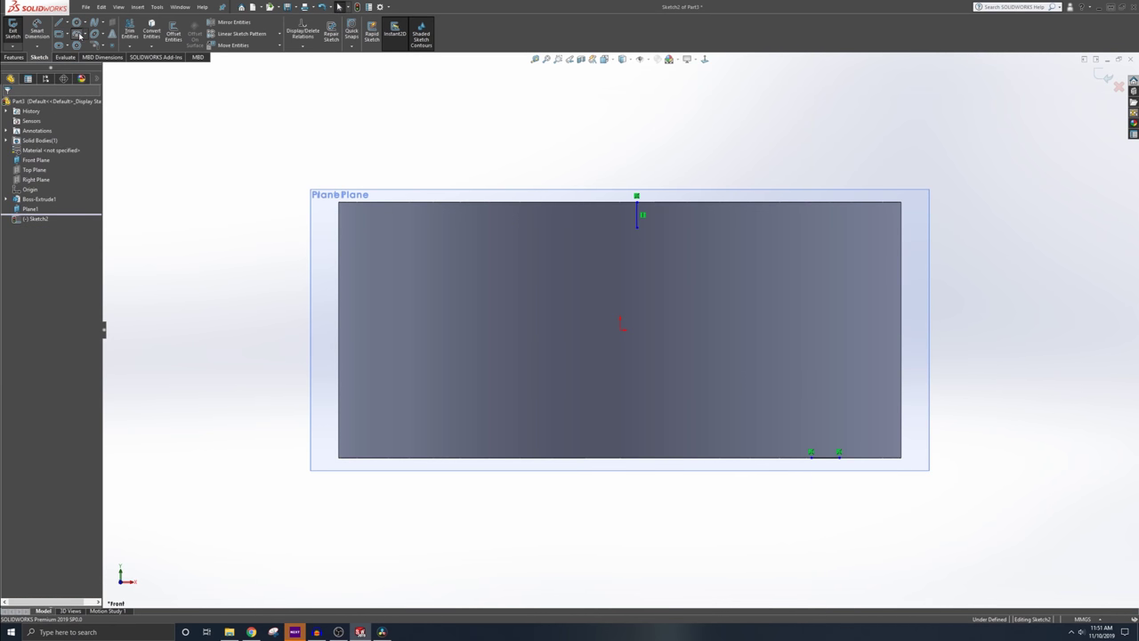
Draw an outward-bulging three-point arc of about 13.5 mm radius from the vertical line's top end to the bottom line's right end
left_click(77, 34)
left_click(637, 203)
left_click(840, 454)
left_click(791, 288)
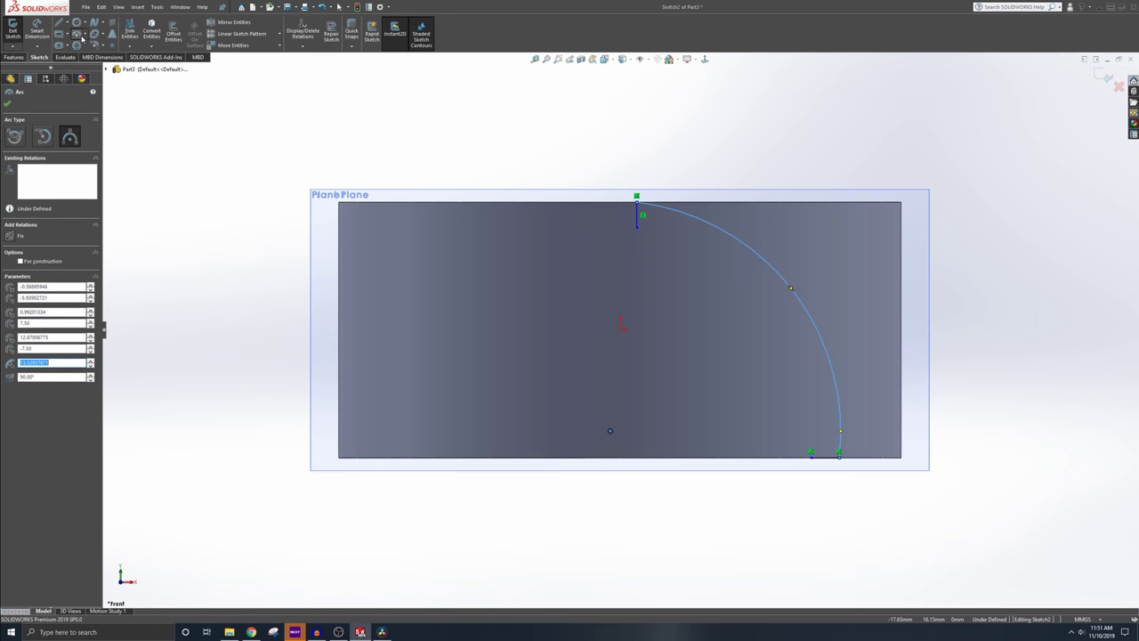
key("Escape")
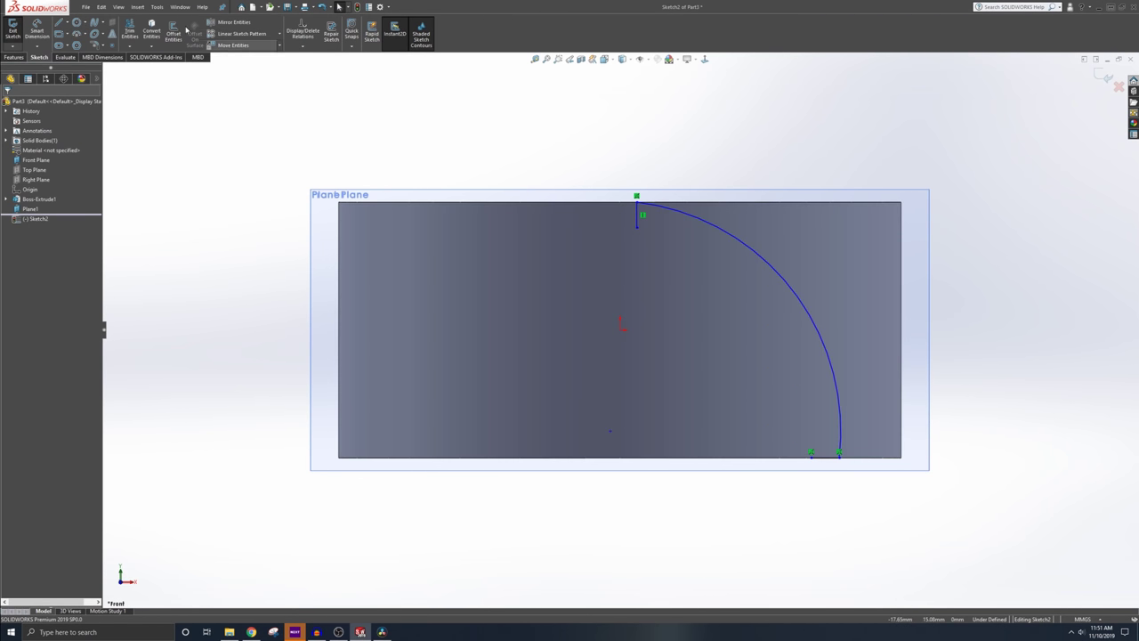
Draw a second three-point arc inside the first, joining the vertical line's lower end to the bottom line's left end
left_click(77, 34)
left_click(637, 226)
left_click(811, 455)
left_click(783, 341)
key("Escape")
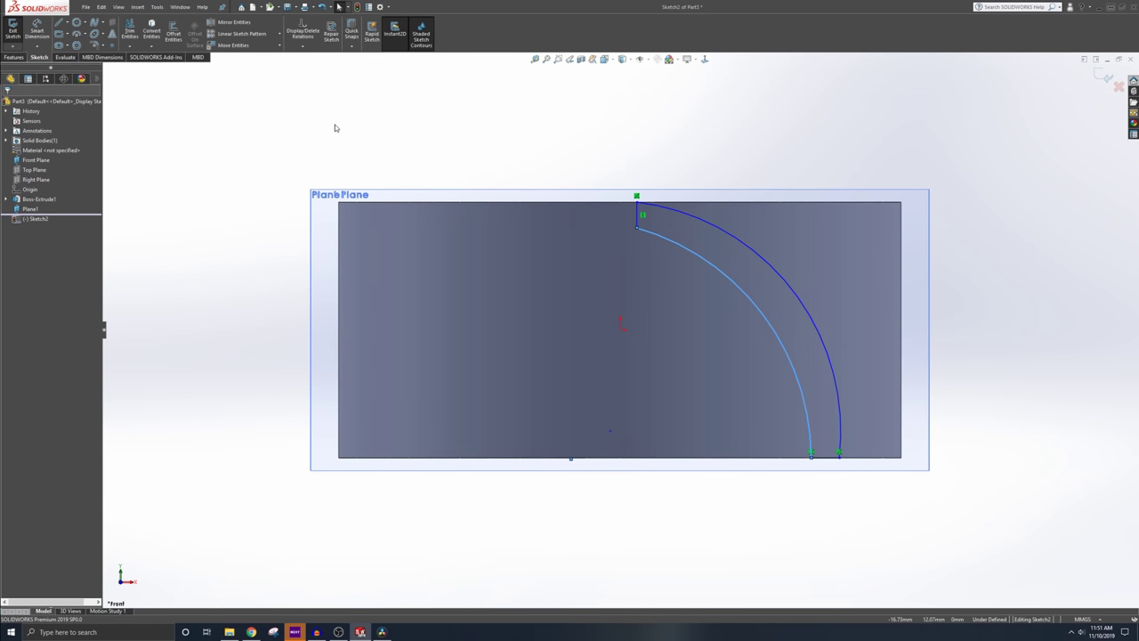
Dimension the short vertical line and the short bottom line to 1 mm each
left_click(39, 29)
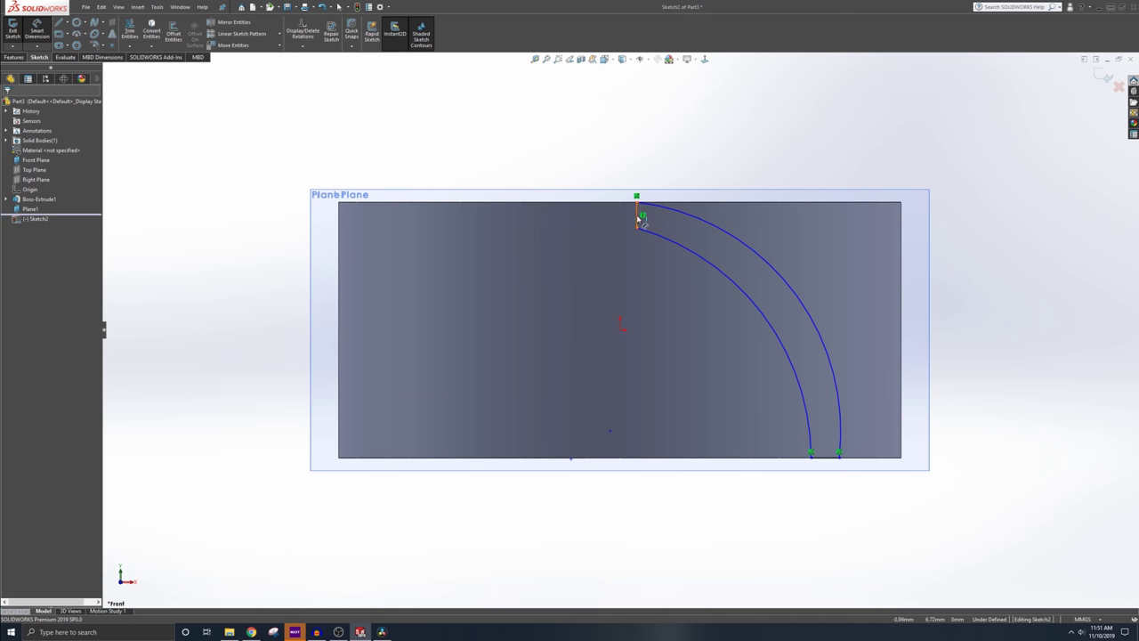
left_click(637, 218)
left_click(556, 165)
key("Return")
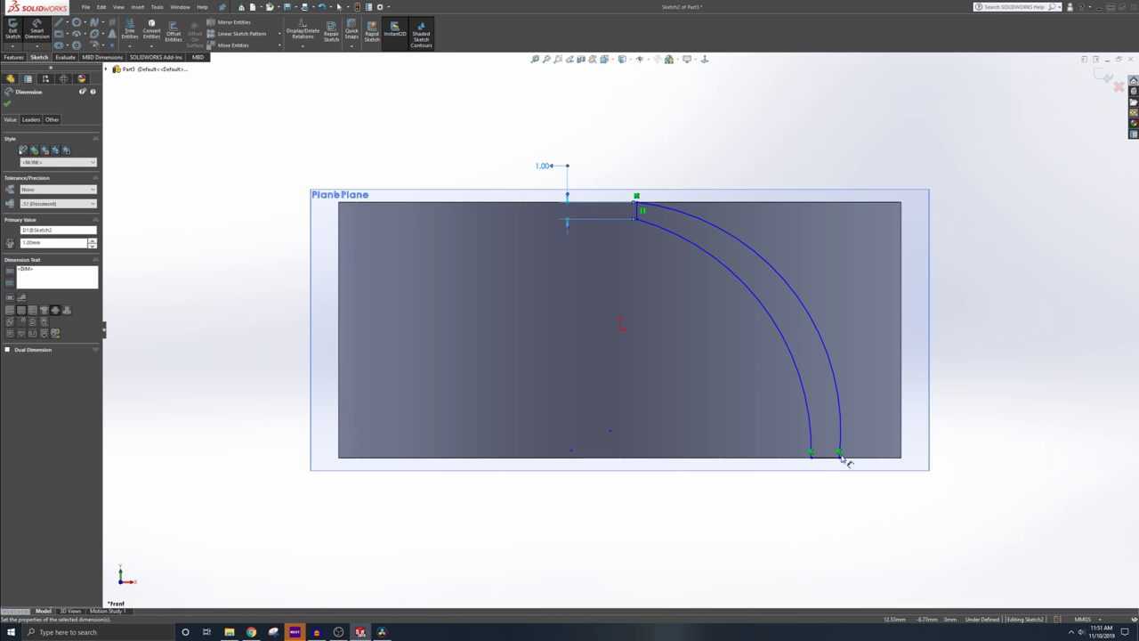
left_click(831, 459)
left_click(894, 497)
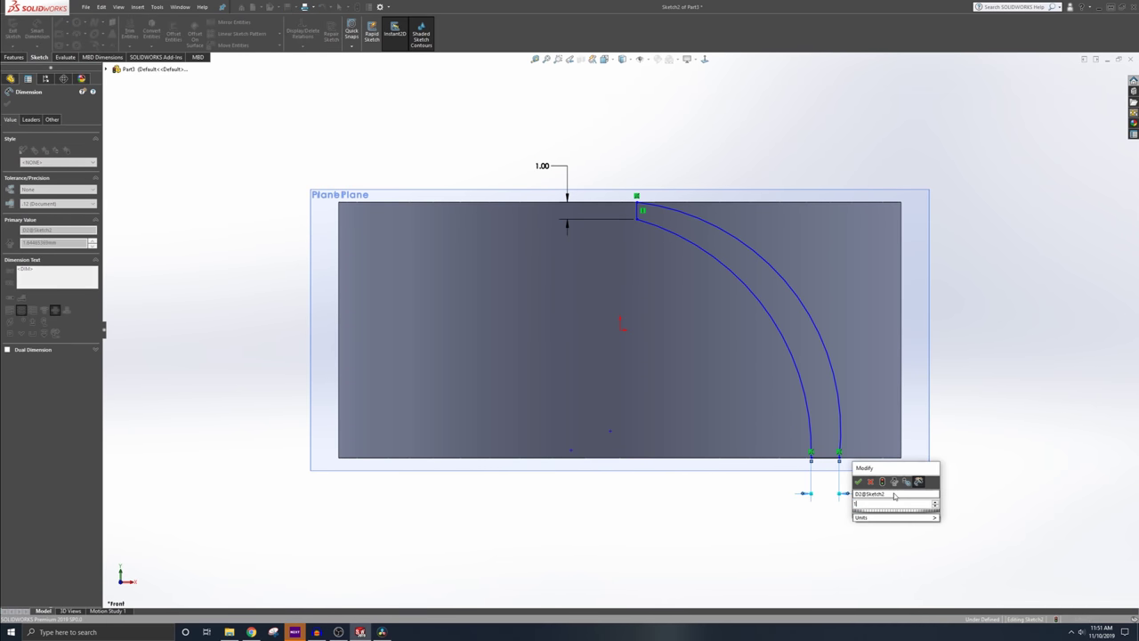
type("1")
key("Return")
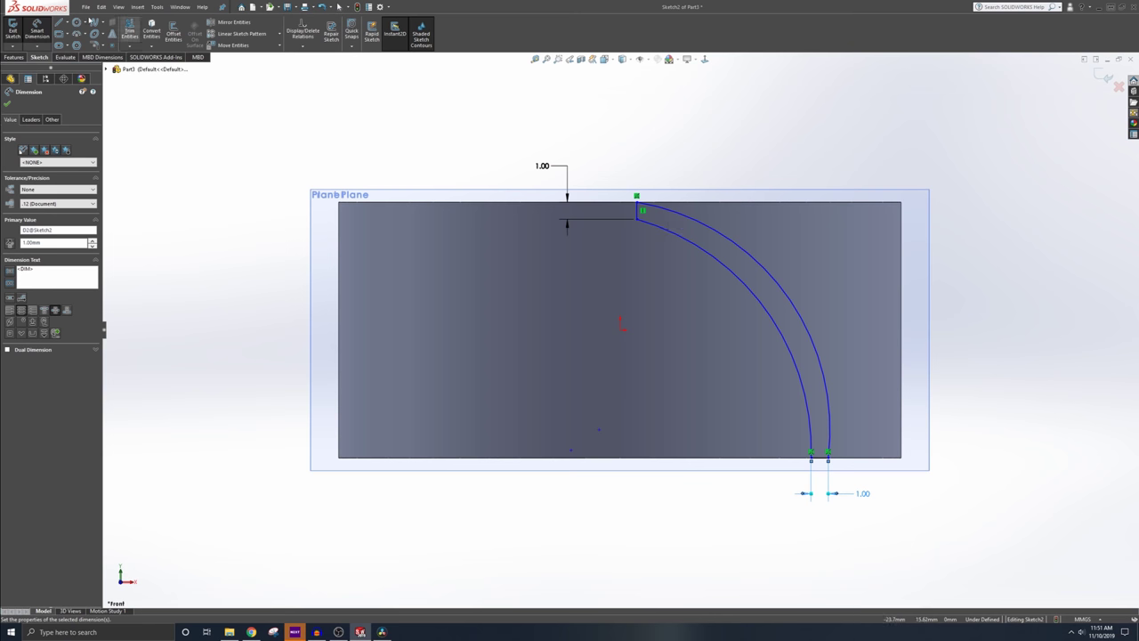
Dimension the horizontal distance from the vertical line to the outer arc's lower endpoint as 15 mm
left_click(638, 213)
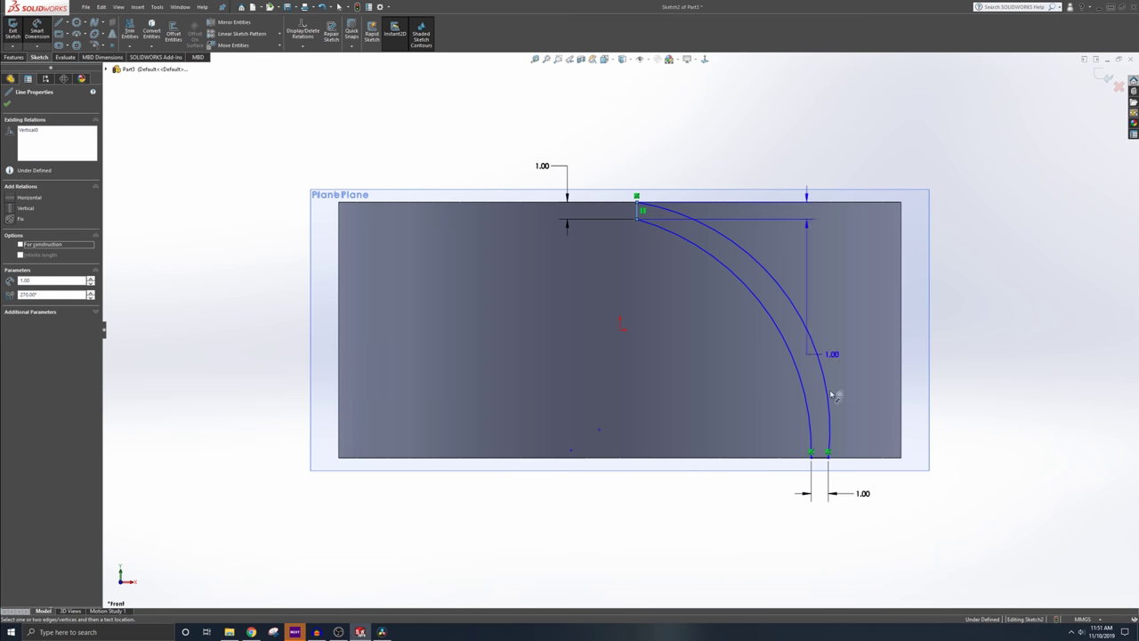
left_click(829, 454)
left_click(774, 160)
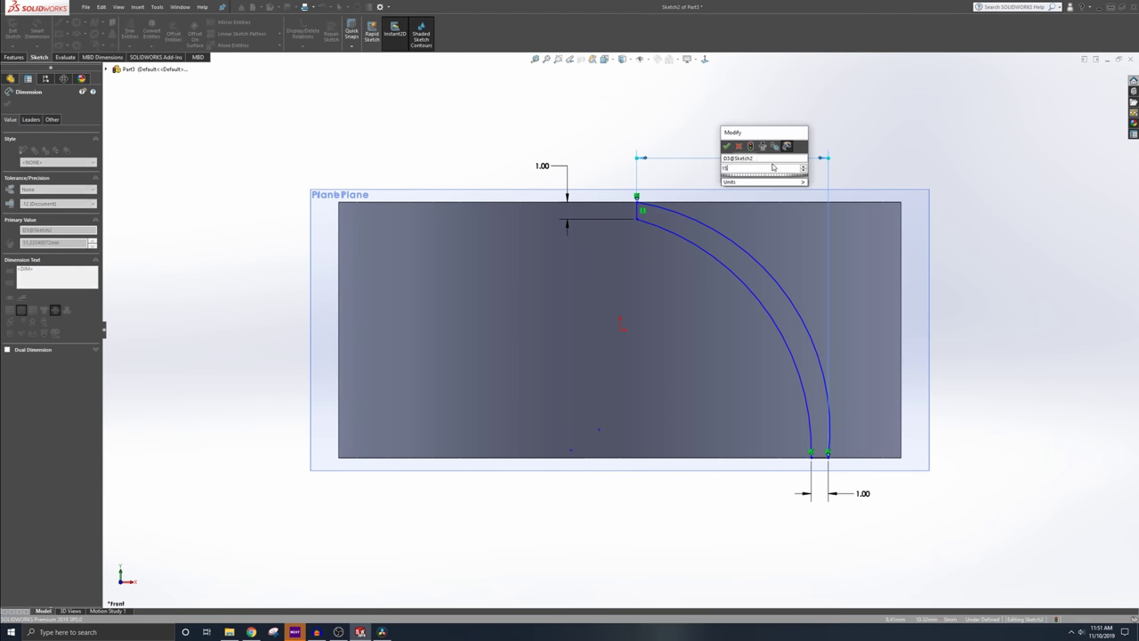
key("Return")
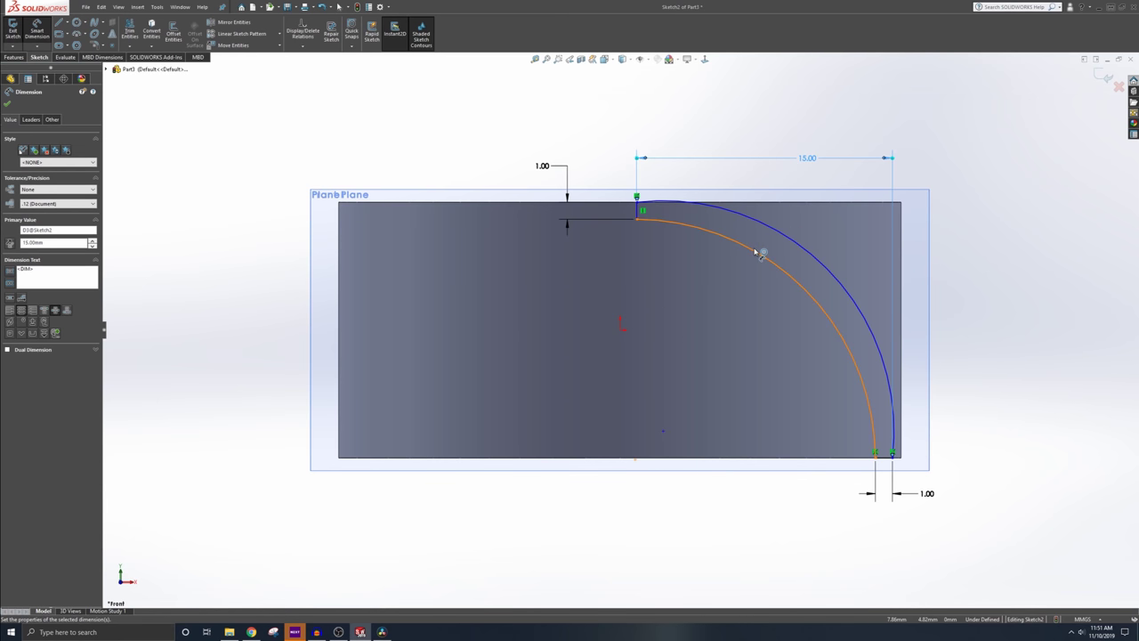
key("Escape")
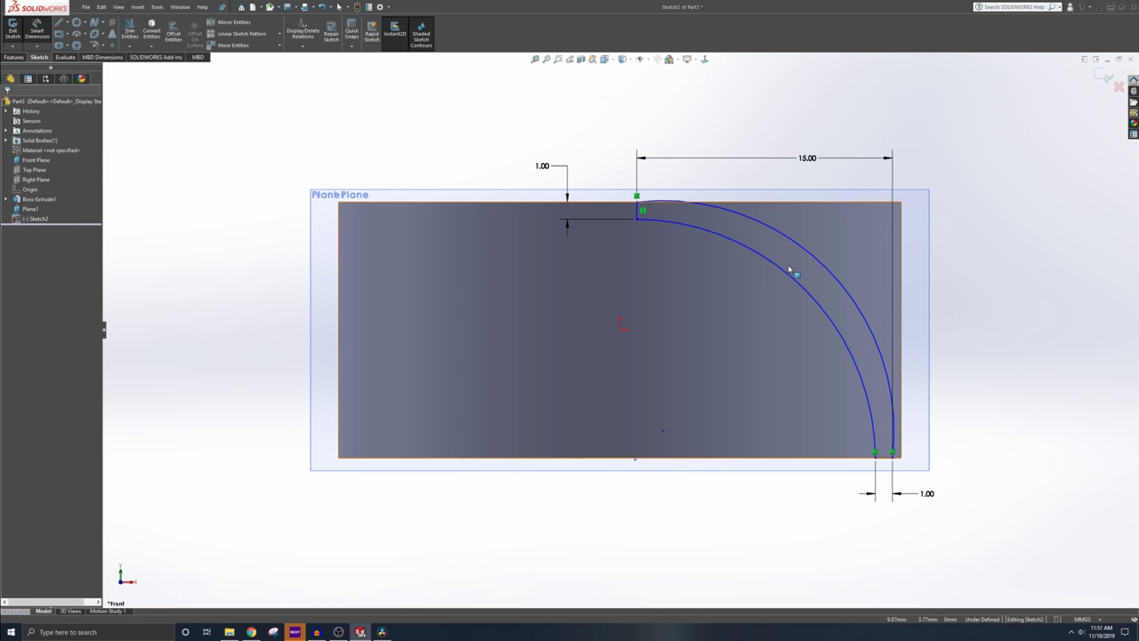
Reshape both arcs into flatter curves inside the cylinder outline, giving the inner arc a radius of about 24.6 mm
left_click_drag(788, 270, 804, 235)
key("Escape")
left_click(789, 238)
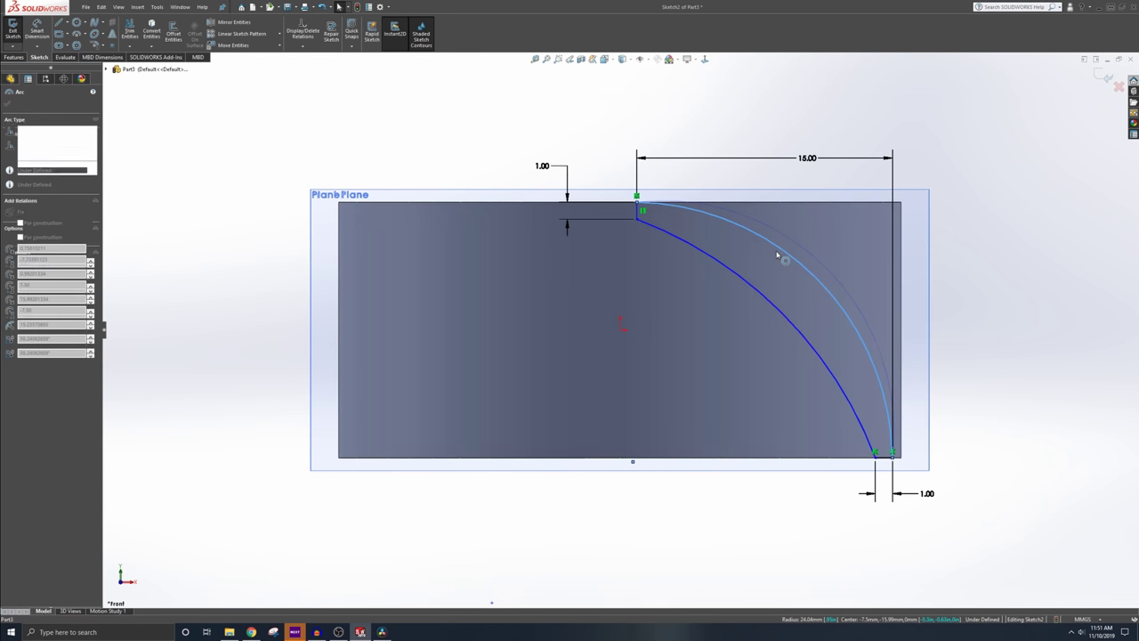
left_click(770, 311)
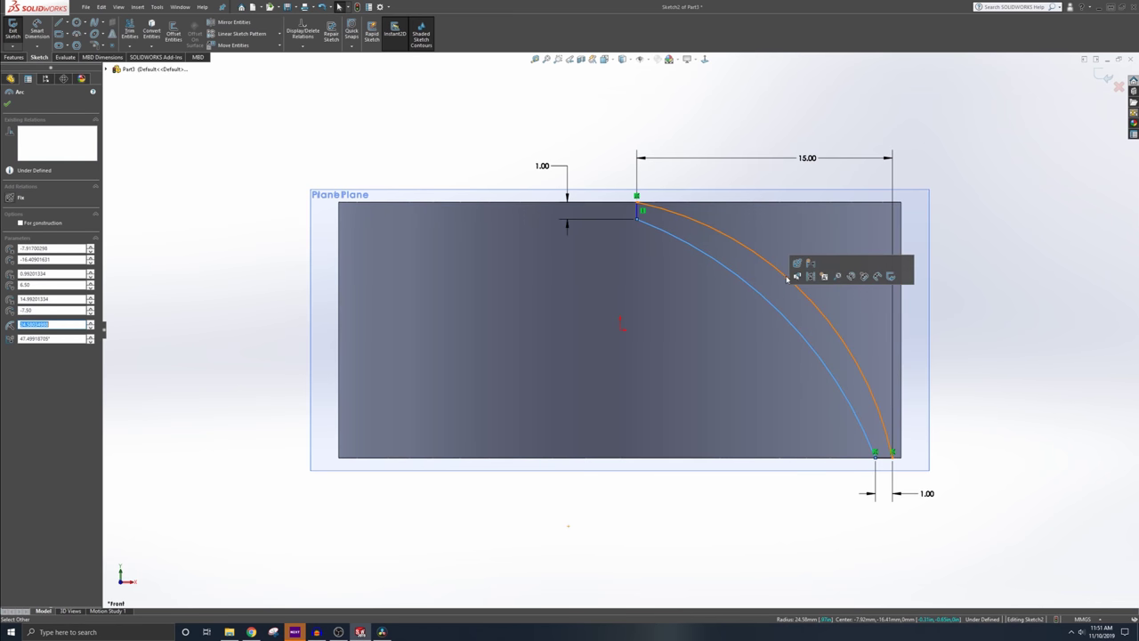
left_click(435, 110)
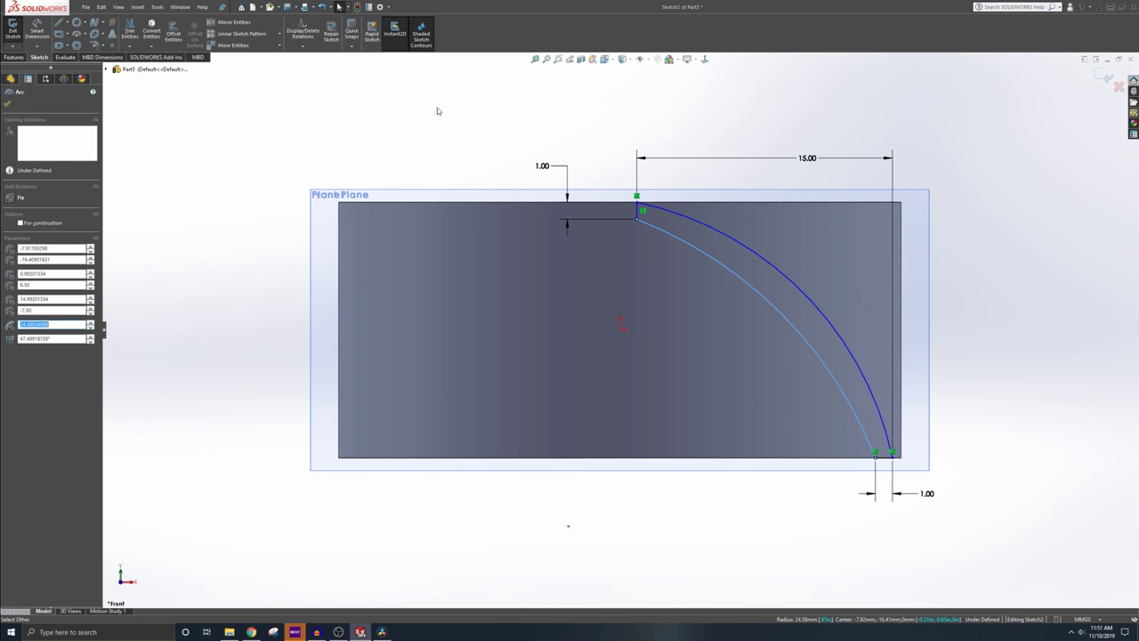
Dimension the inner arc's radius as 30 mm and the outer arc's as 25 mm, placing both dimension labels below the profile
left_click(728, 278)
left_click(765, 272)
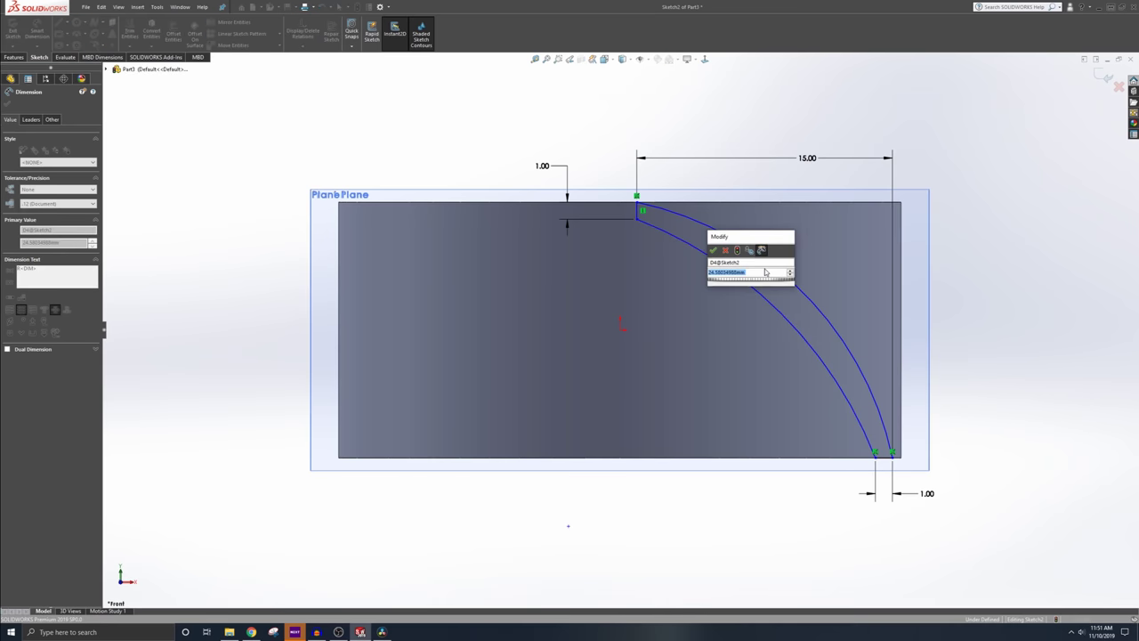
type("30")
key("Return")
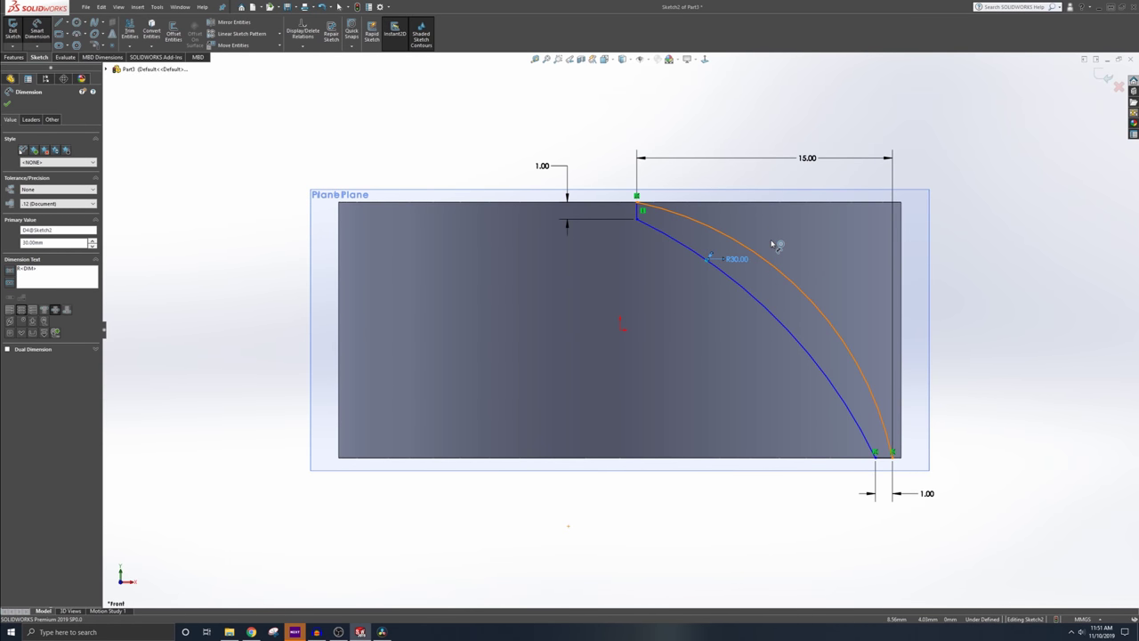
left_click(767, 266)
left_click(768, 242)
type("25")
key("Return")
key("Escape")
left_click_drag(739, 259, 694, 293)
left_click_drag(753, 239, 740, 344)
left_click(602, 158)
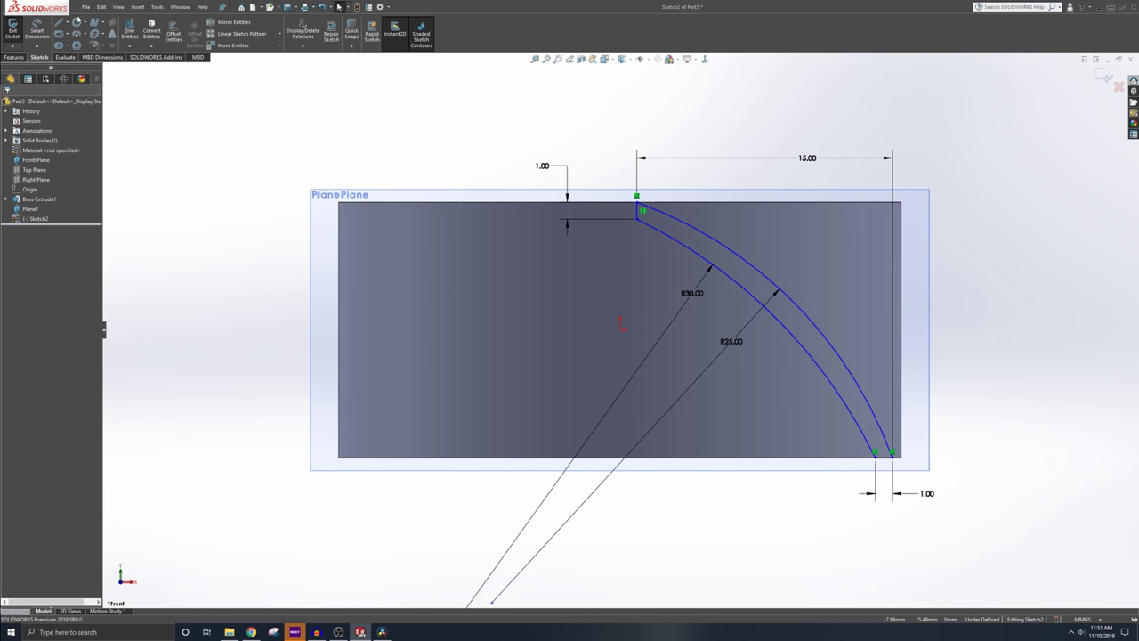
Dimension the horizontal distance from the origin to the short vertical line as 1 mm and close the sketch
left_click(36, 29)
left_click(638, 213)
left_click(620, 329)
left_click(569, 140)
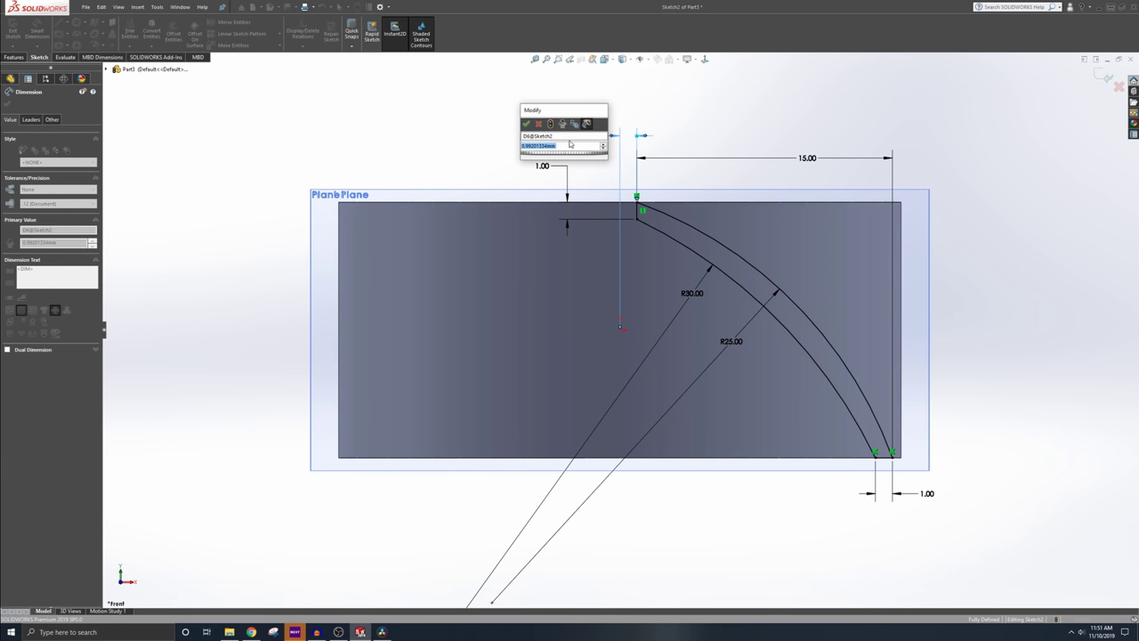
type("1")
key("Return")
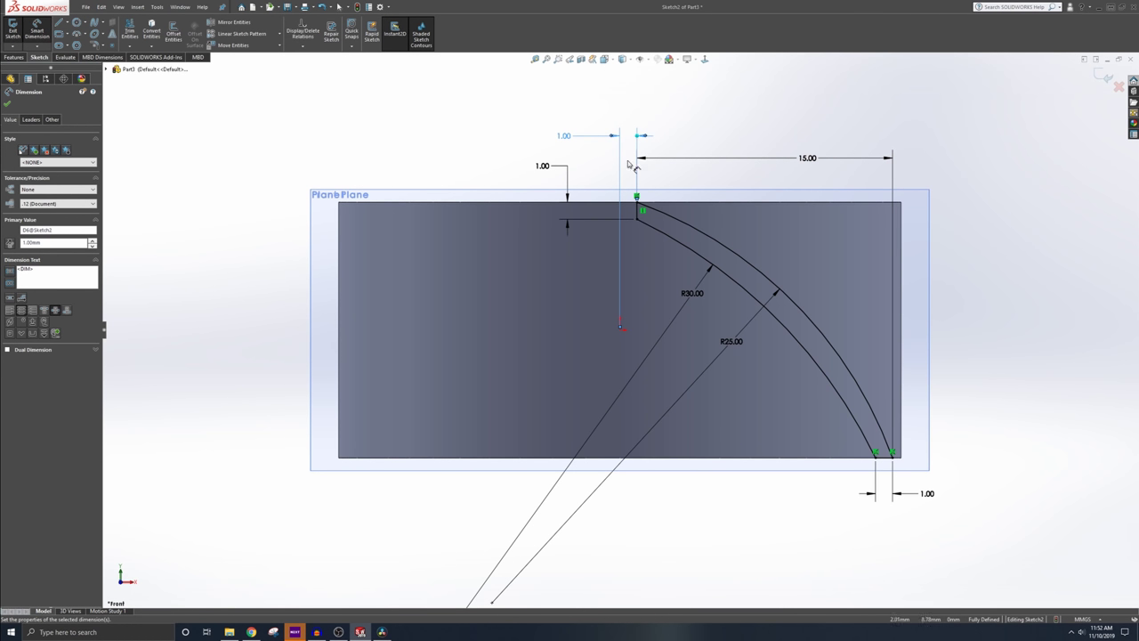
left_click(13, 26)
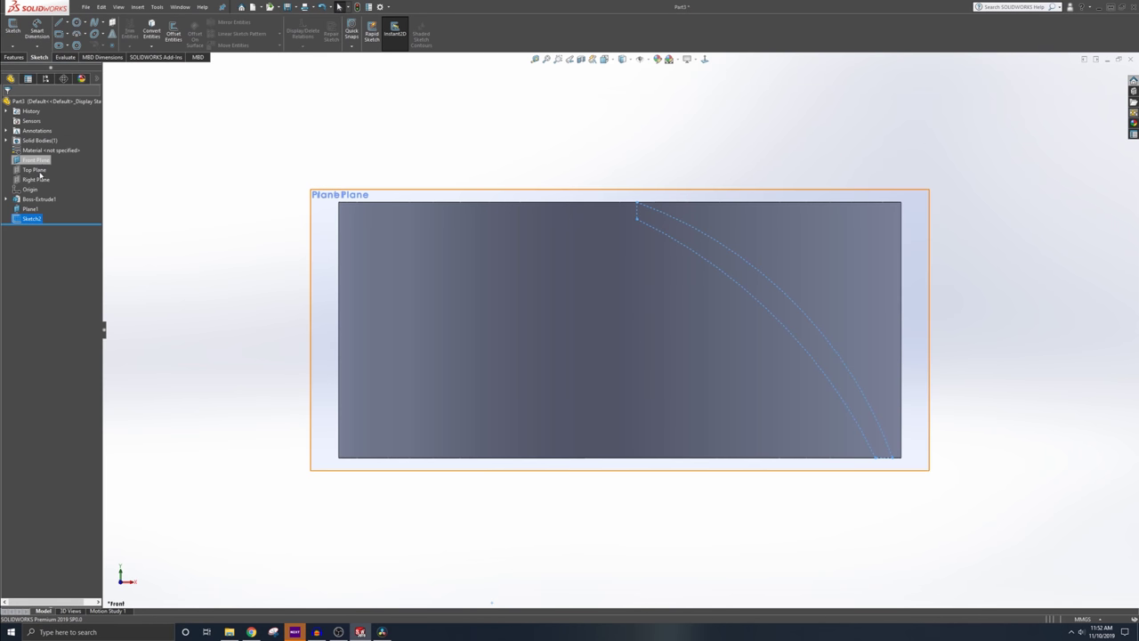
Sketch on Plane1 a short vertical line down from the cylinder's upper-left edge and a short horizontal line, about 1.54 mm, on its bottom edge
left_click(34, 210)
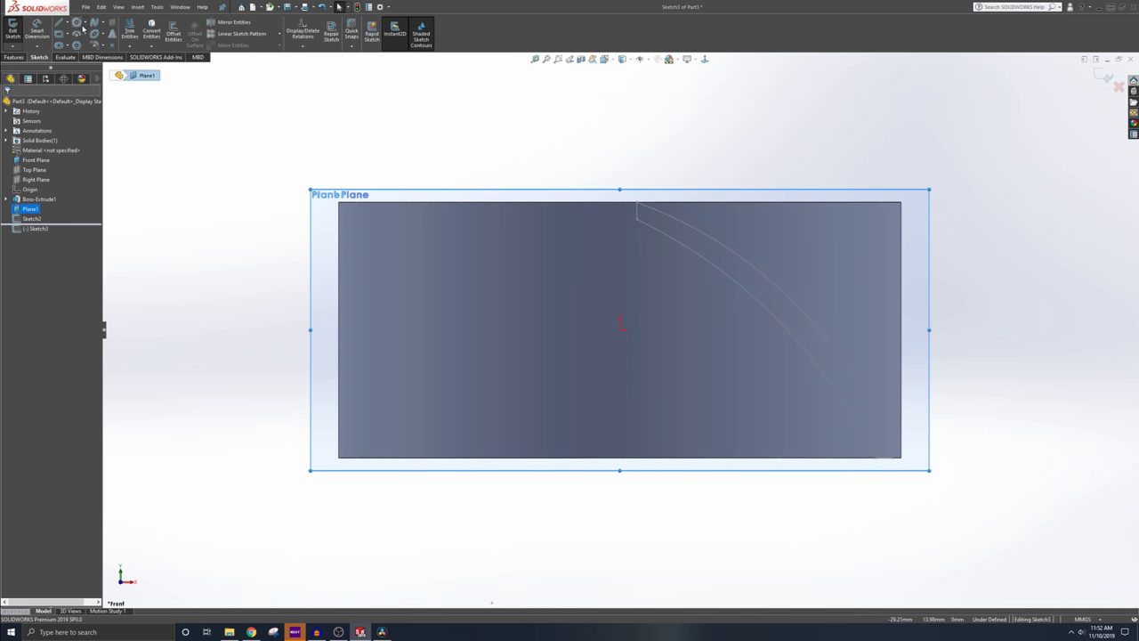
left_click(60, 22)
left_click(353, 202)
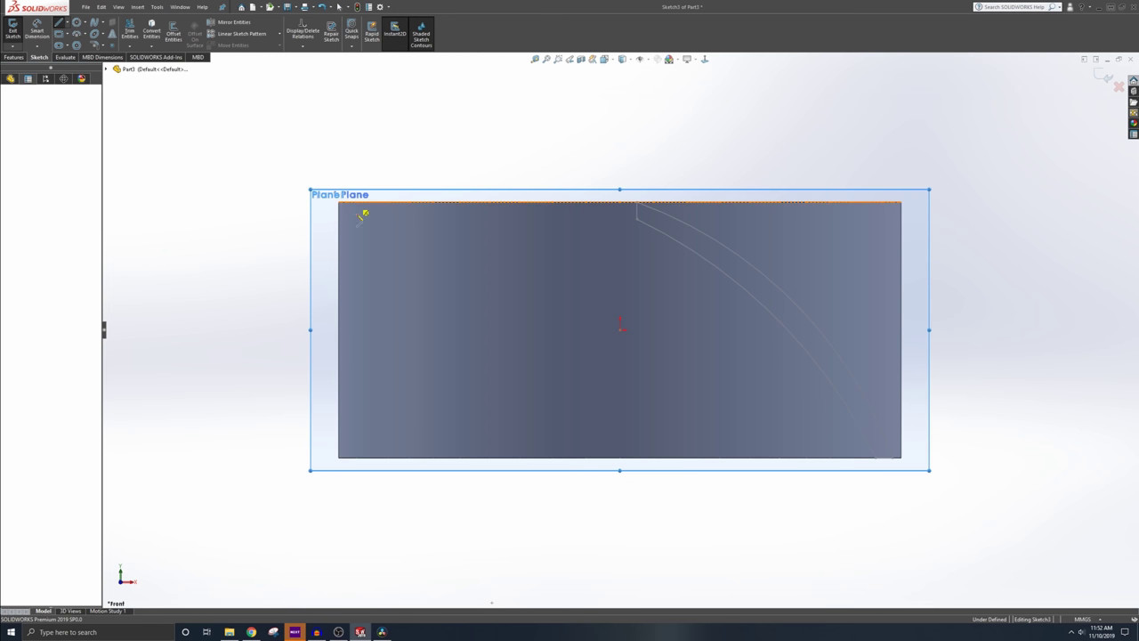
left_click(353, 227)
key("Escape")
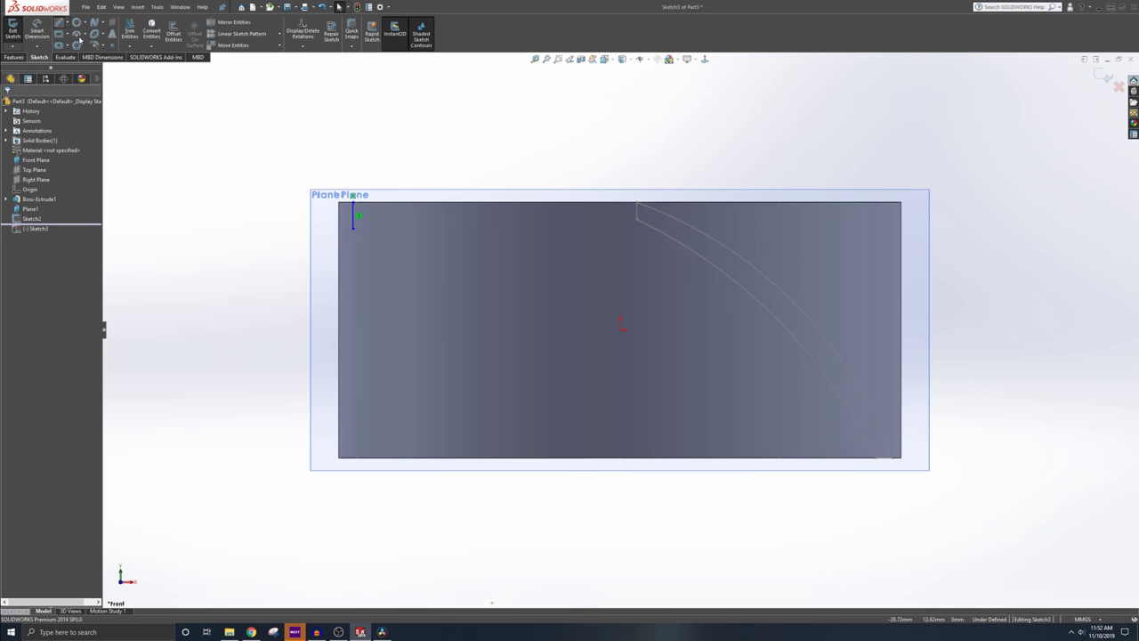
left_click(59, 21)
left_click(636, 458)
left_click(632, 458)
key("Escape")
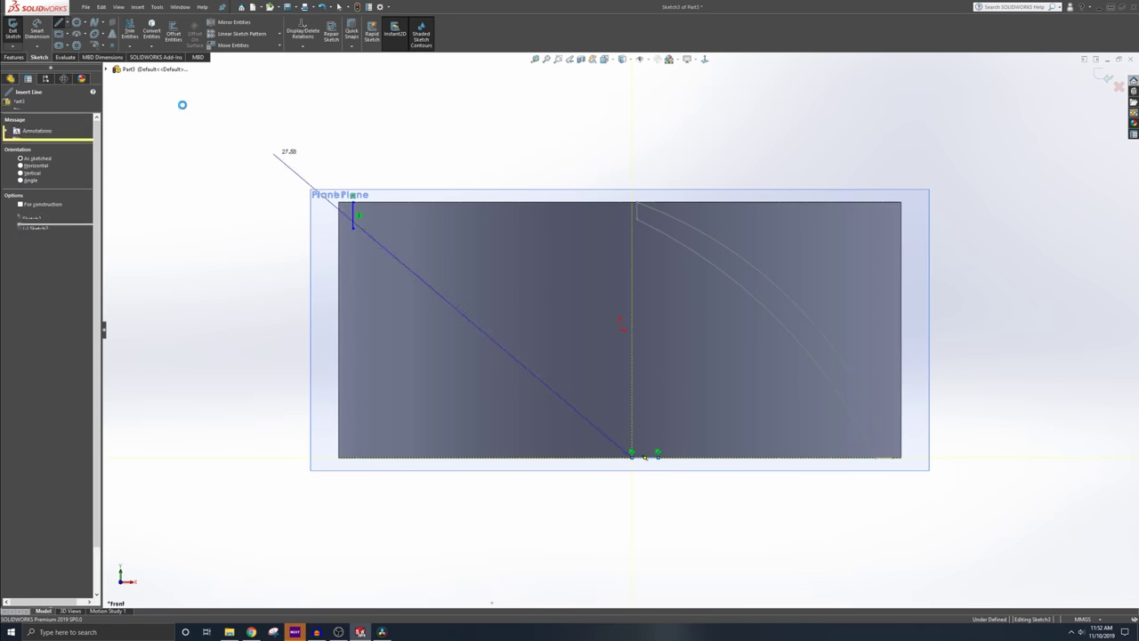
Draw two three-point arcs joining the ends of the short vertical and horizontal lines into a closed curved profile
left_click(77, 33)
left_click(353, 203)
left_click(658, 454)
left_click(527, 287)
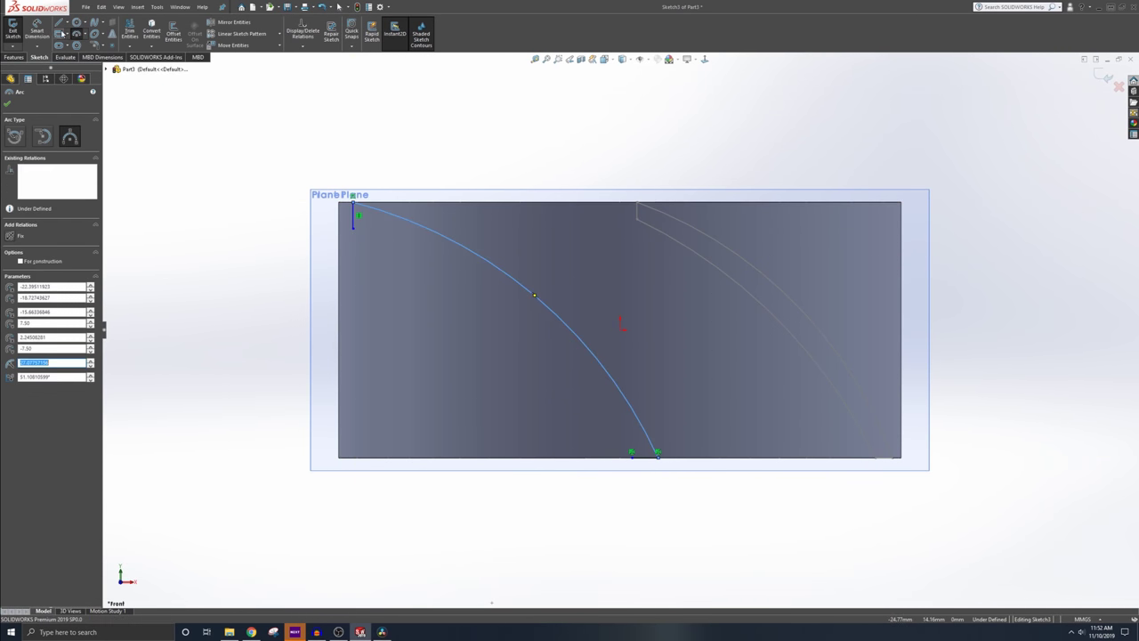
left_click(354, 229)
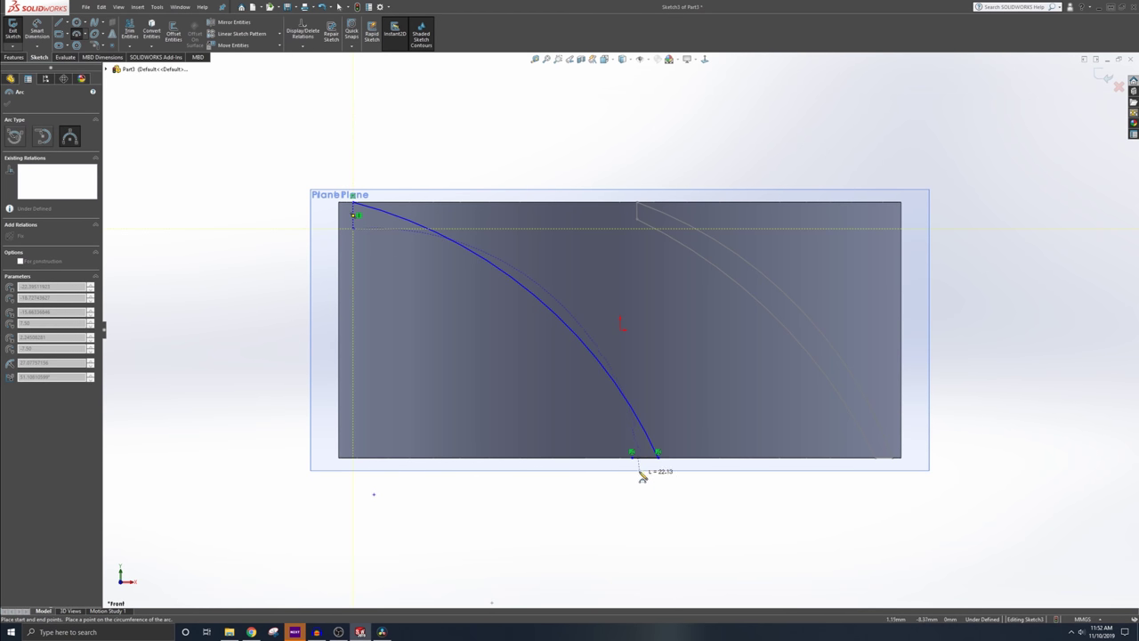
left_click(631, 455)
left_click(525, 325)
key("Escape")
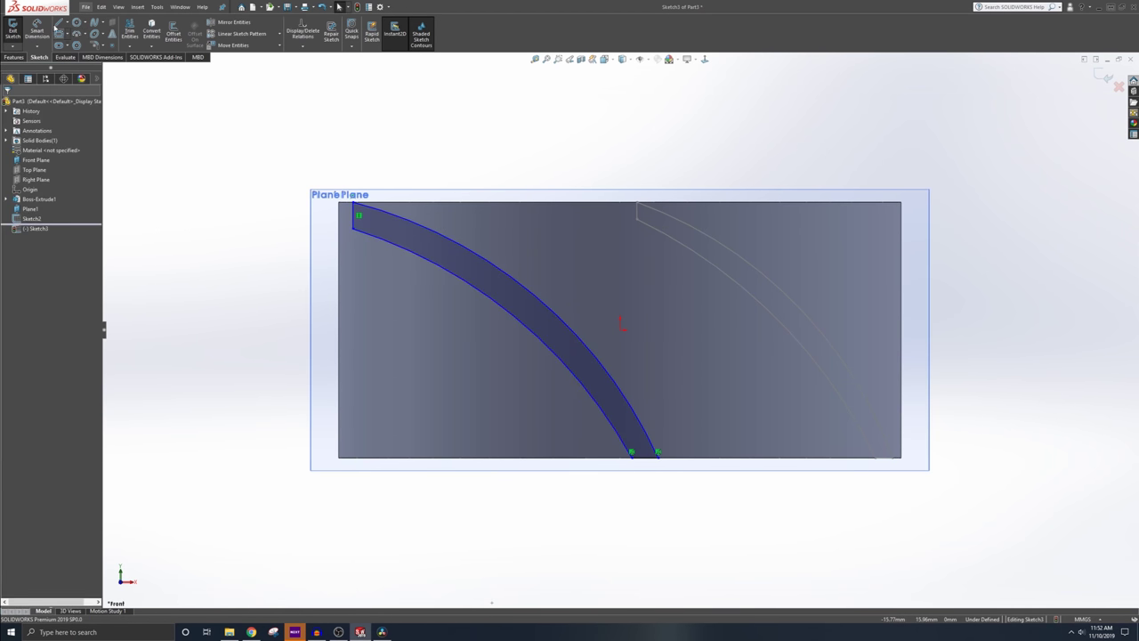
Dimension the Plane1 profile's short vertical line and short bottom line to 1 mm each
left_click(38, 28)
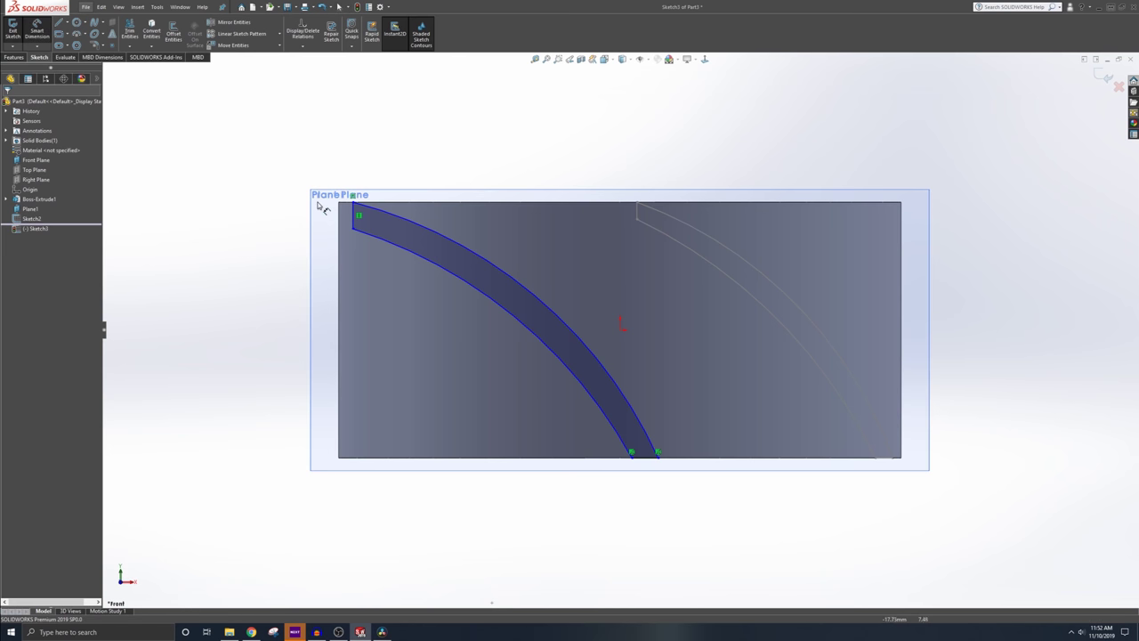
left_click(354, 215)
left_click(256, 158)
key("Return")
left_click(651, 460)
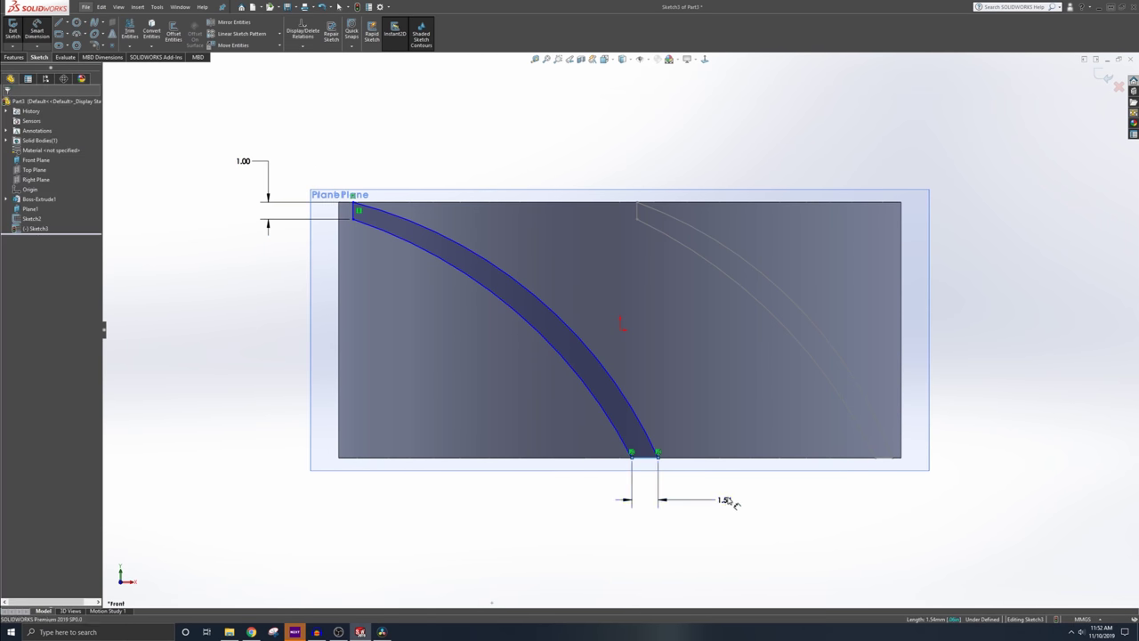
left_click(728, 500)
key("Return")
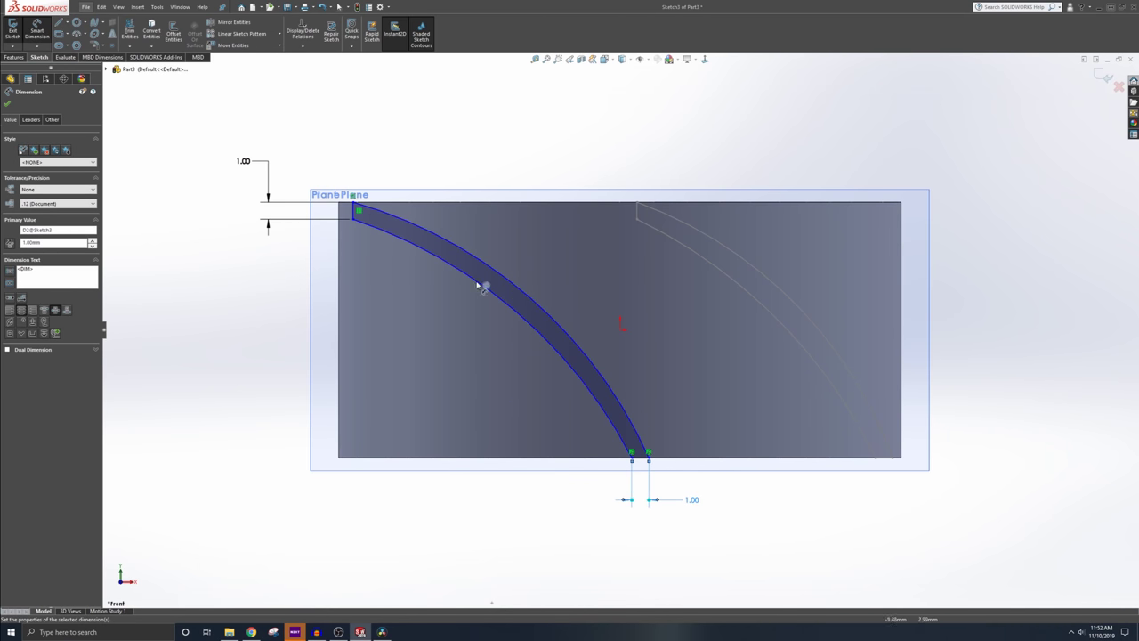
Dimension the horizontal distance from the vertical line to the upper arc's lower endpoint as 25 mm
left_click(355, 214)
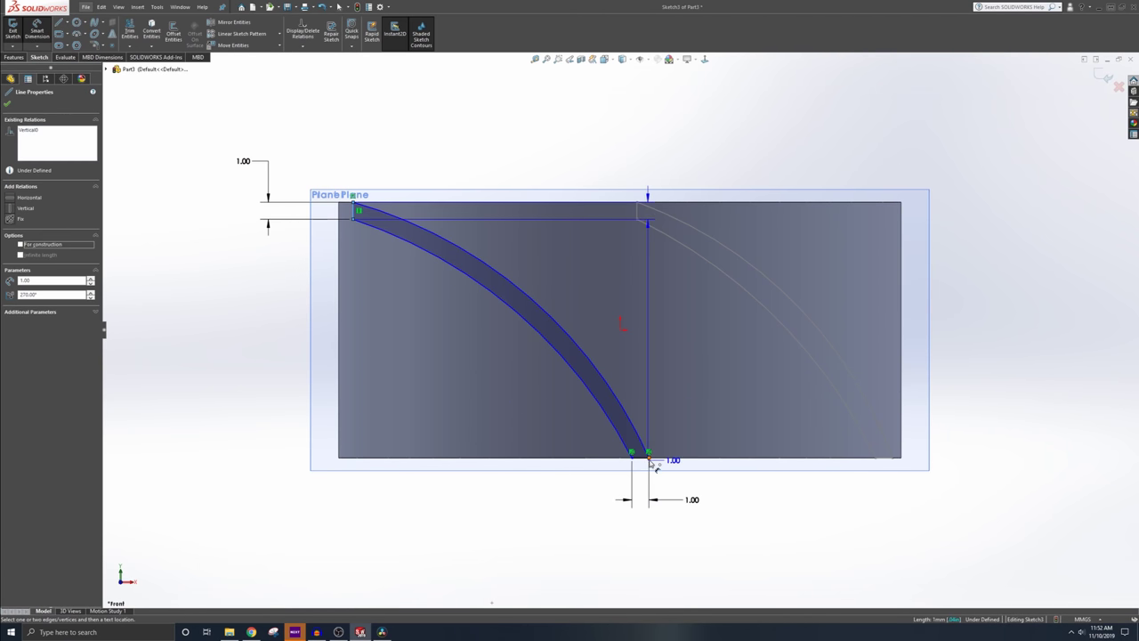
left_click(496, 155)
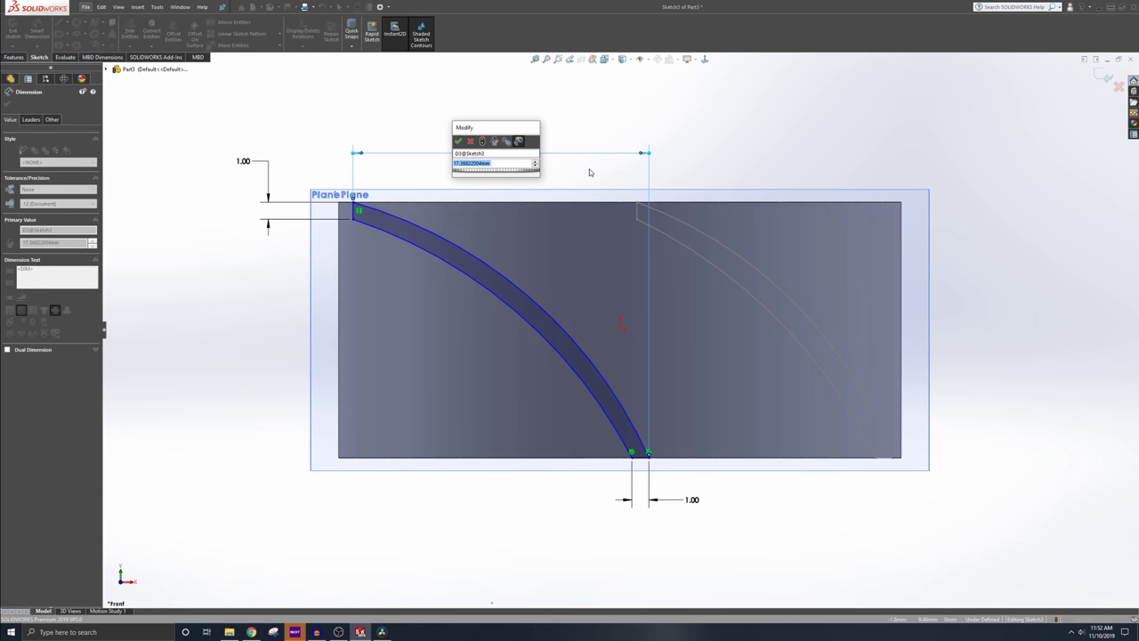
type("25")
key("Return")
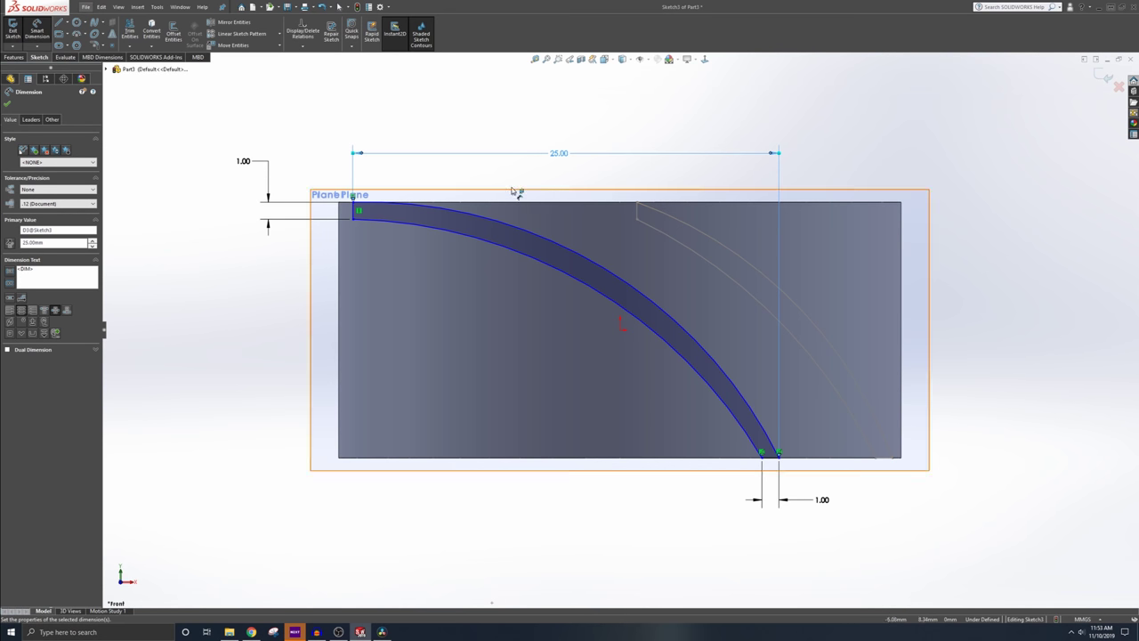
Flatten both arcs, then dimension the lower arc's radius as 45 mm and the upper arc's radius as 50 mm
key("Escape")
mouse_move(536, 265)
left_mouse_down()
mouse_move(525, 286)
mouse_move(547, 267)
left_mouse_up()
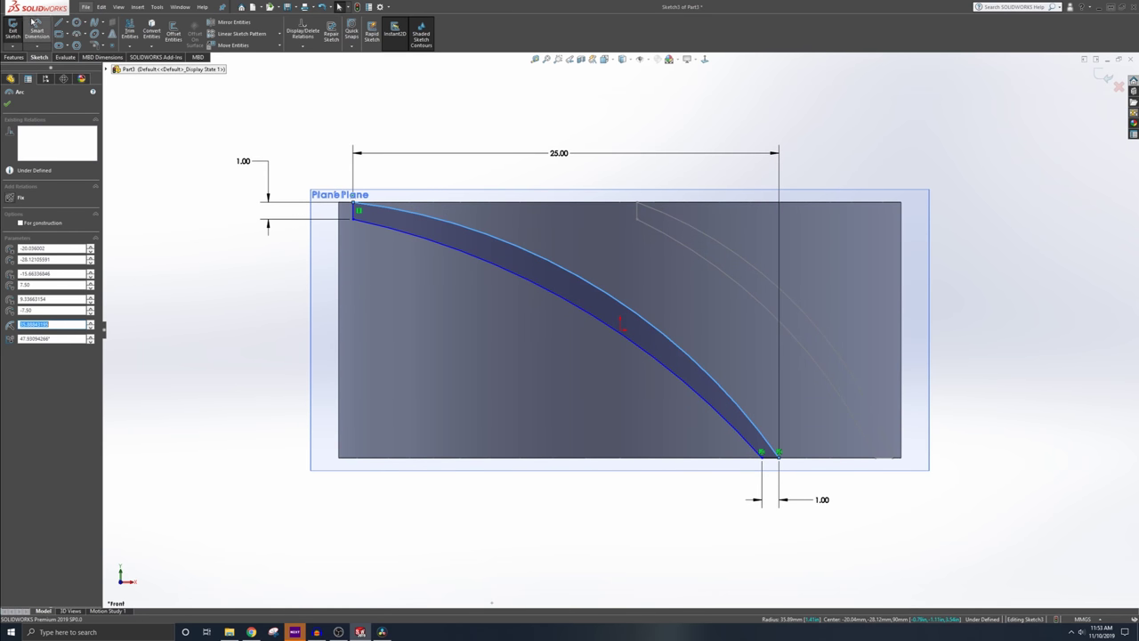
left_click(36, 32)
left_click(522, 277)
left_click(581, 256)
type("45")
key("Return")
left_click(574, 272)
left_click(585, 274)
type("50")
key("Return")
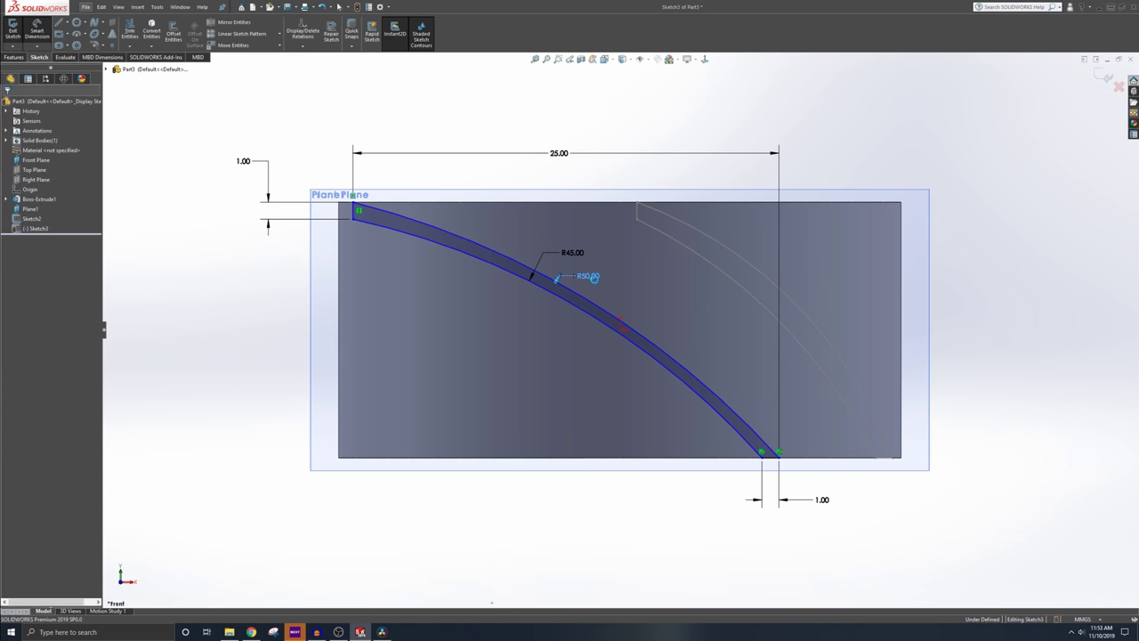
Try a radius of 55 mm for the upper arc
double_click(585, 275)
type("55")
key("Return")
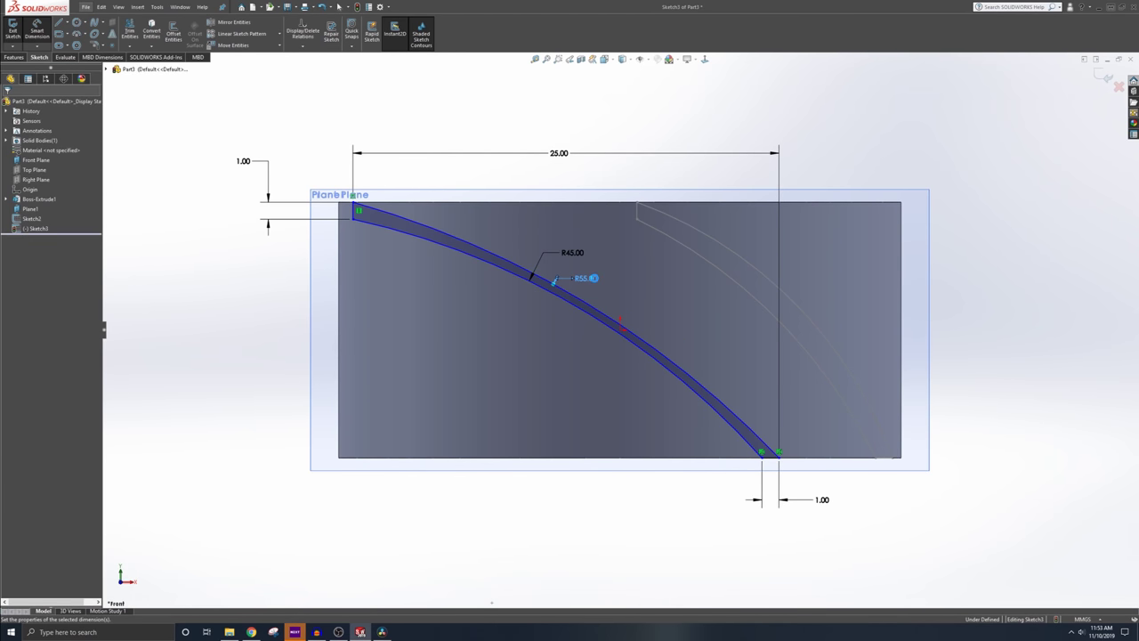
Set the upper arc's radius to 40 mm
double_click(585, 278)
type("40")
key("Return")
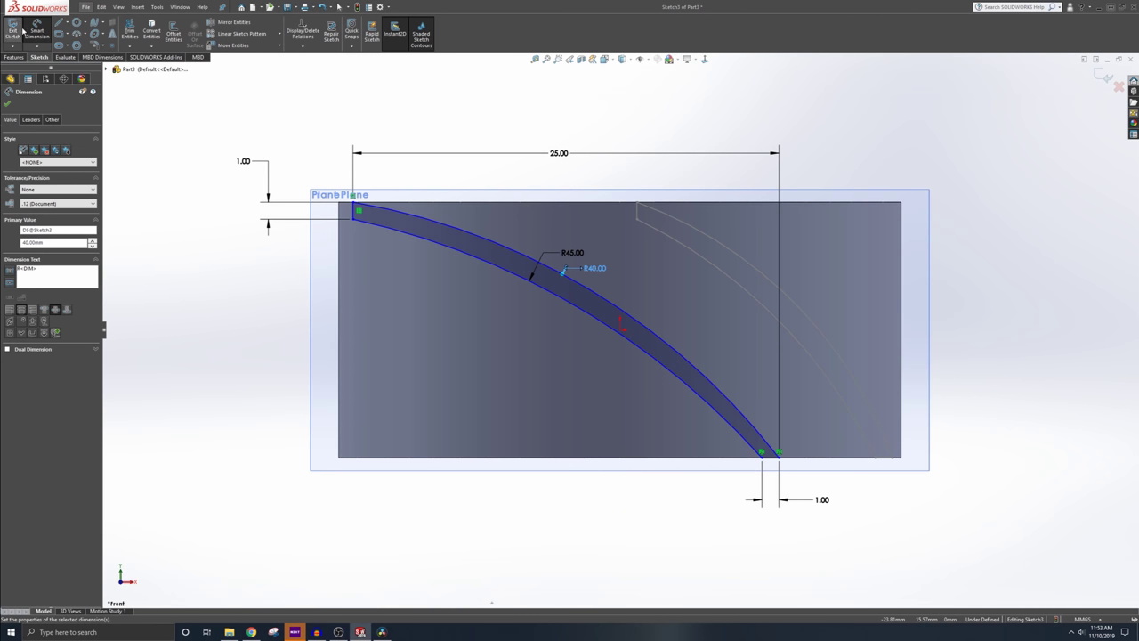
Dimension the horizontal distance from the vertical line to the origin as 15 mm and close the Plane1 sketch
left_click(356, 213)
left_click(620, 329)
left_click(551, 183)
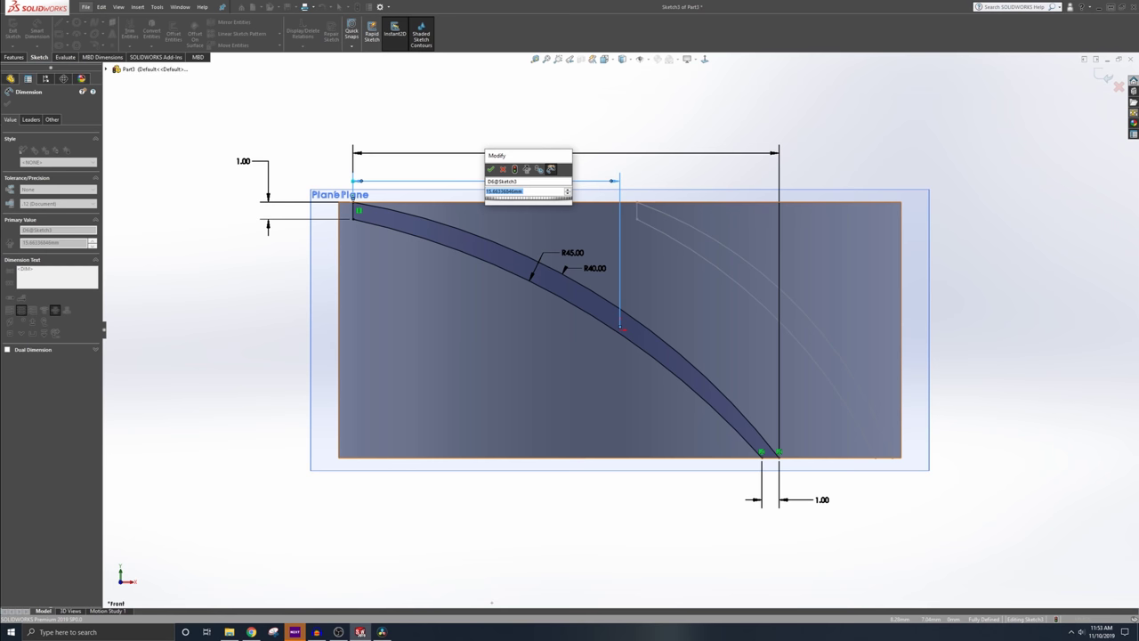
type("15")
key("Return")
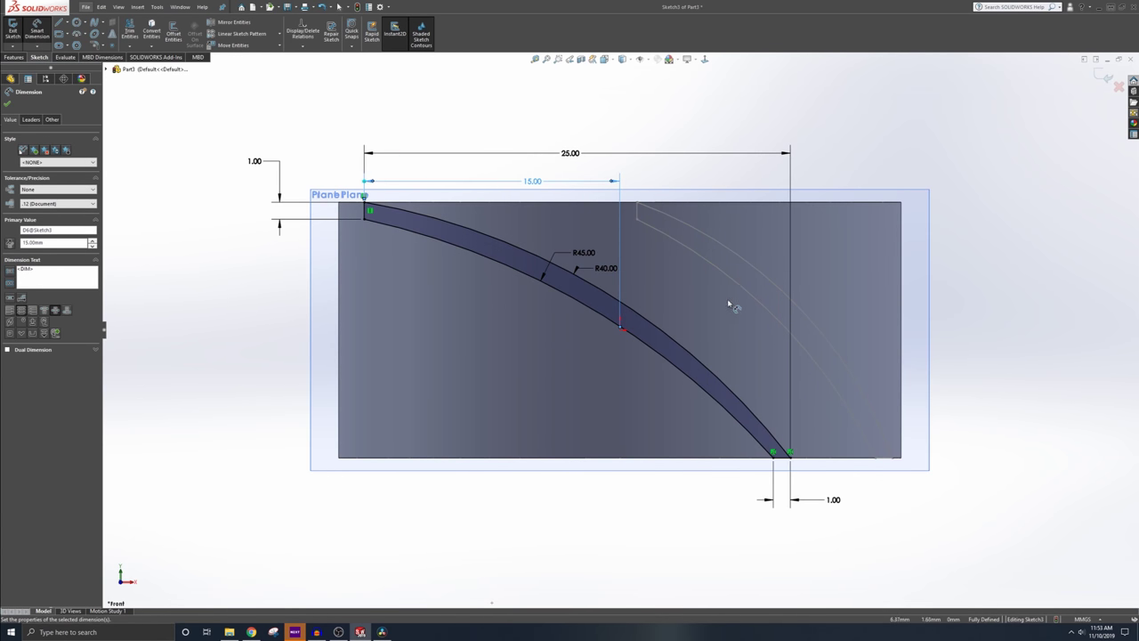
left_click(12, 29)
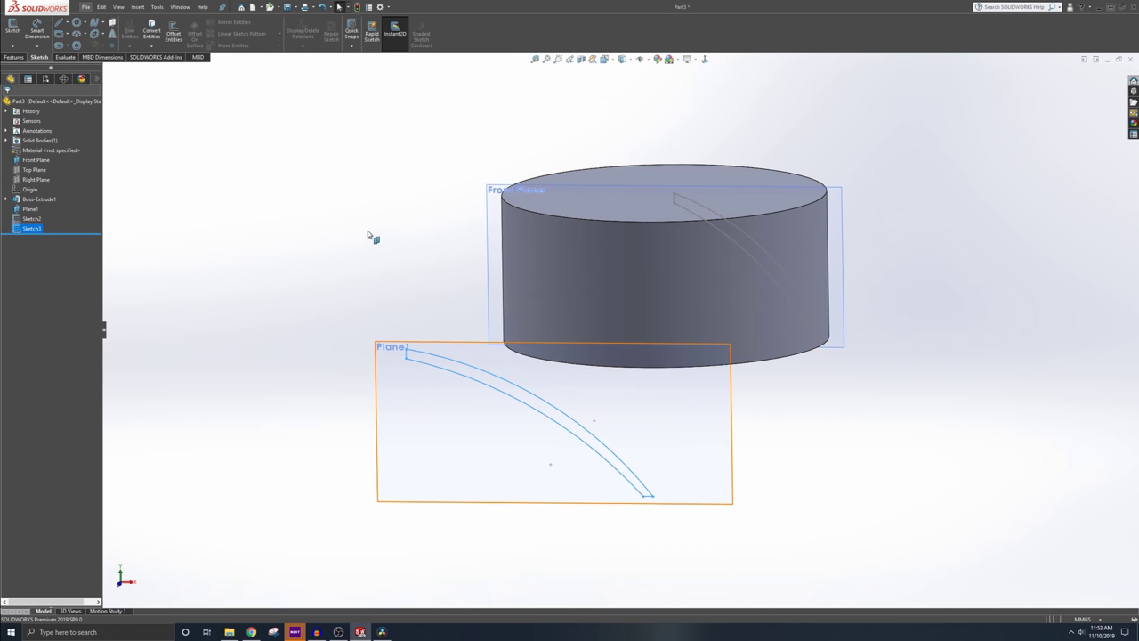
left_click(347, 206)
left_click(14, 58)
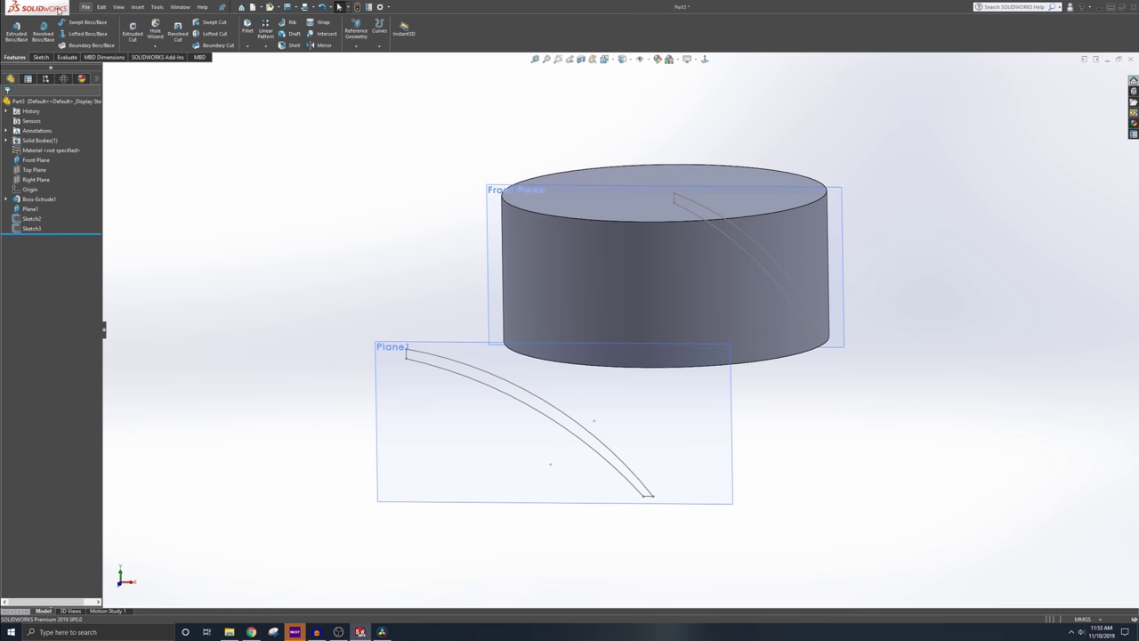
left_click(83, 34)
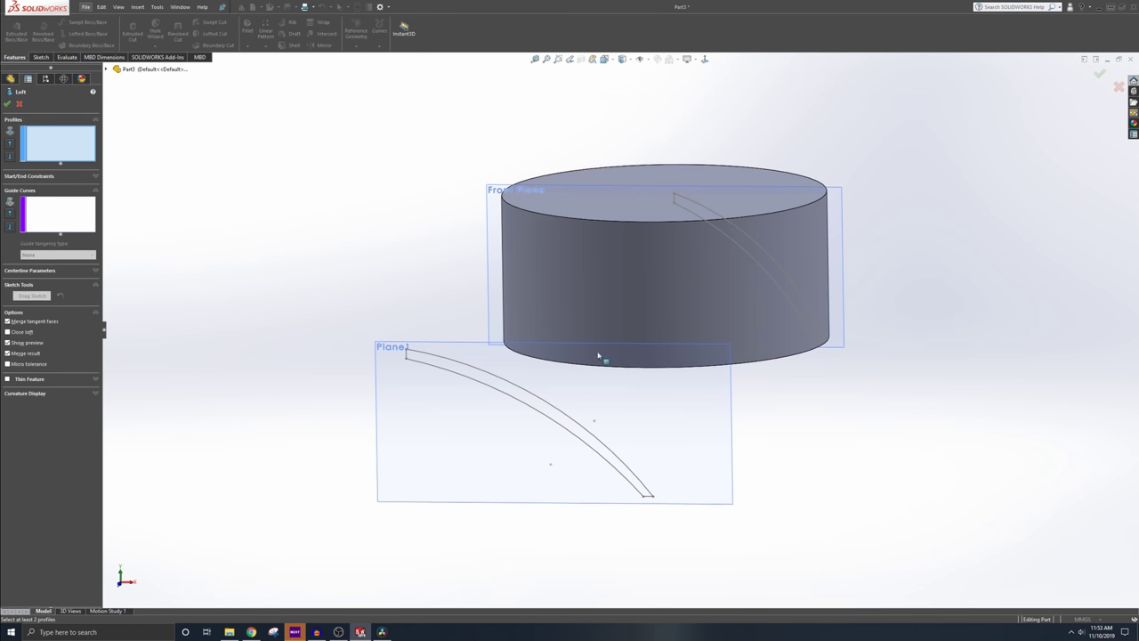
left_click(440, 365)
left_click(772, 258)
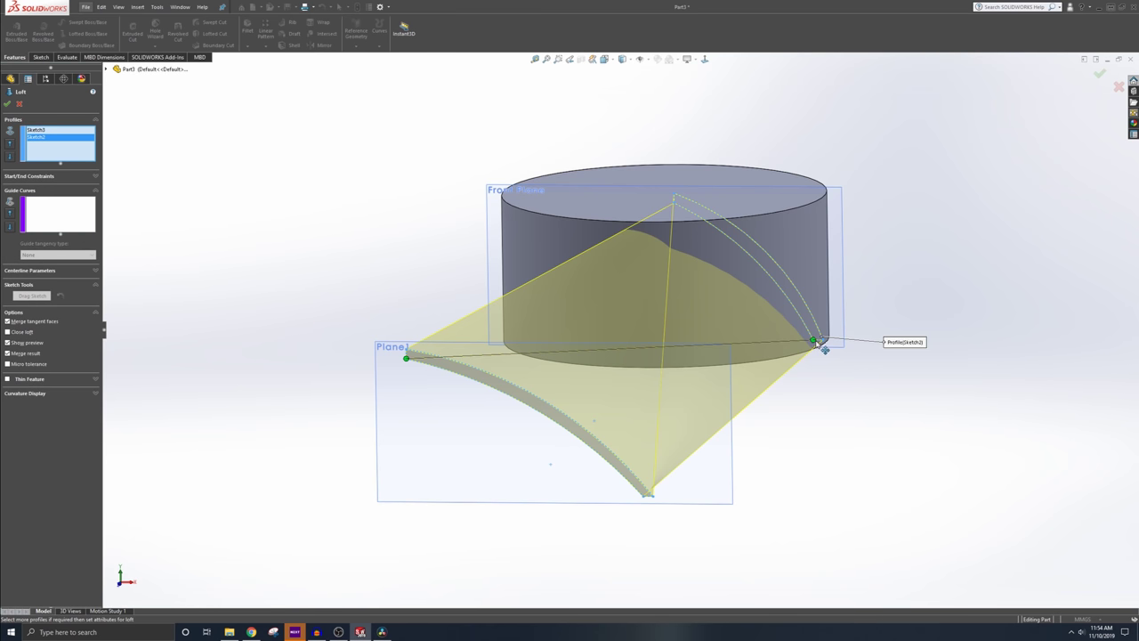
left_click_drag(817, 343, 674, 203)
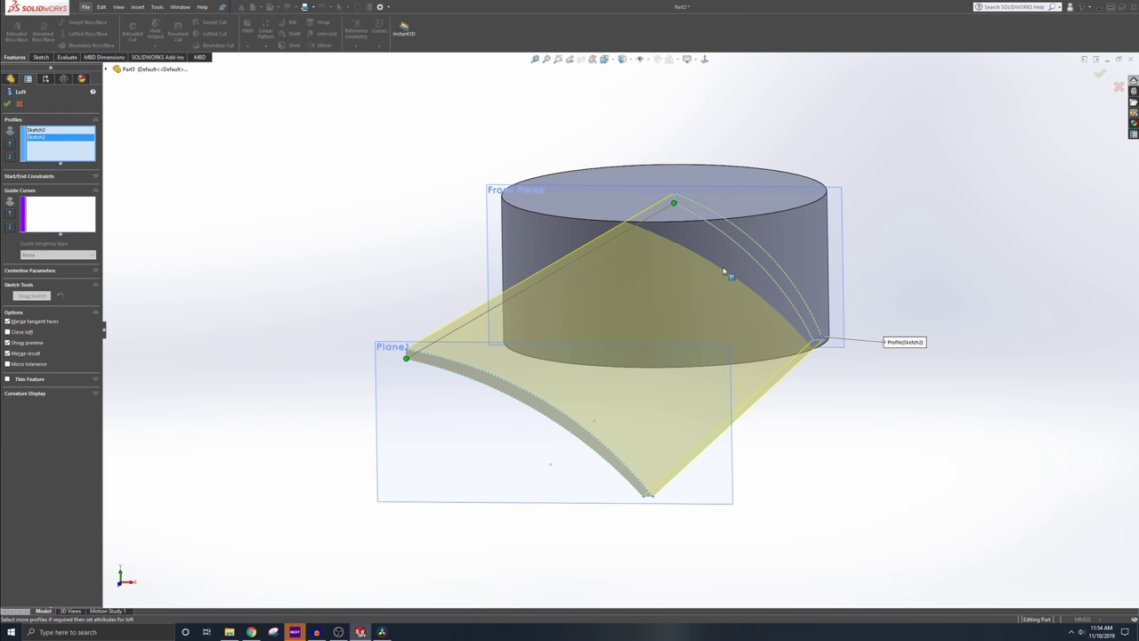
middle_click_drag(599, 323, 628, 264)
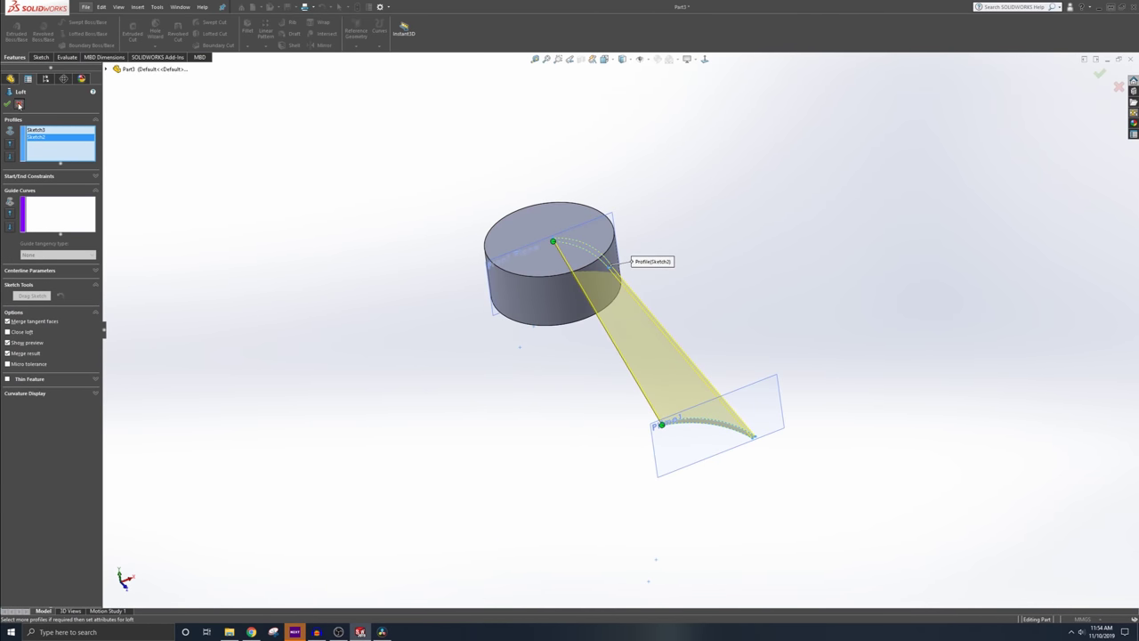
left_click(18, 104)
Hide Plane1 in the model view
mouse_move(592, 300)
middle_mouse_down()
mouse_move(566, 334)
mouse_move(605, 364)
middle_mouse_up()
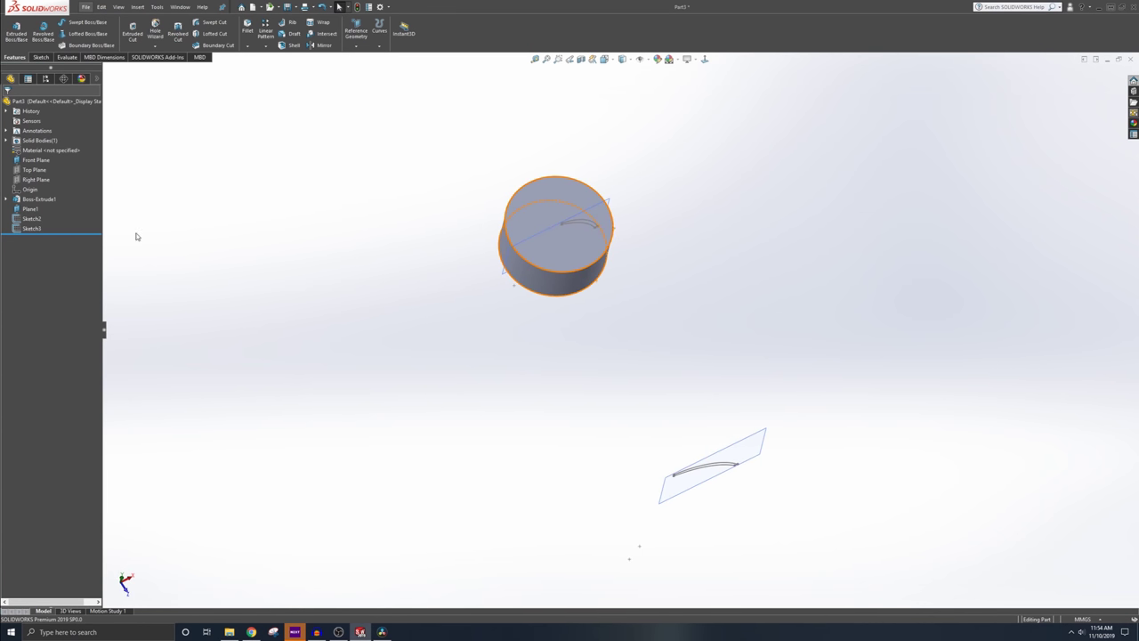
left_click(32, 162)
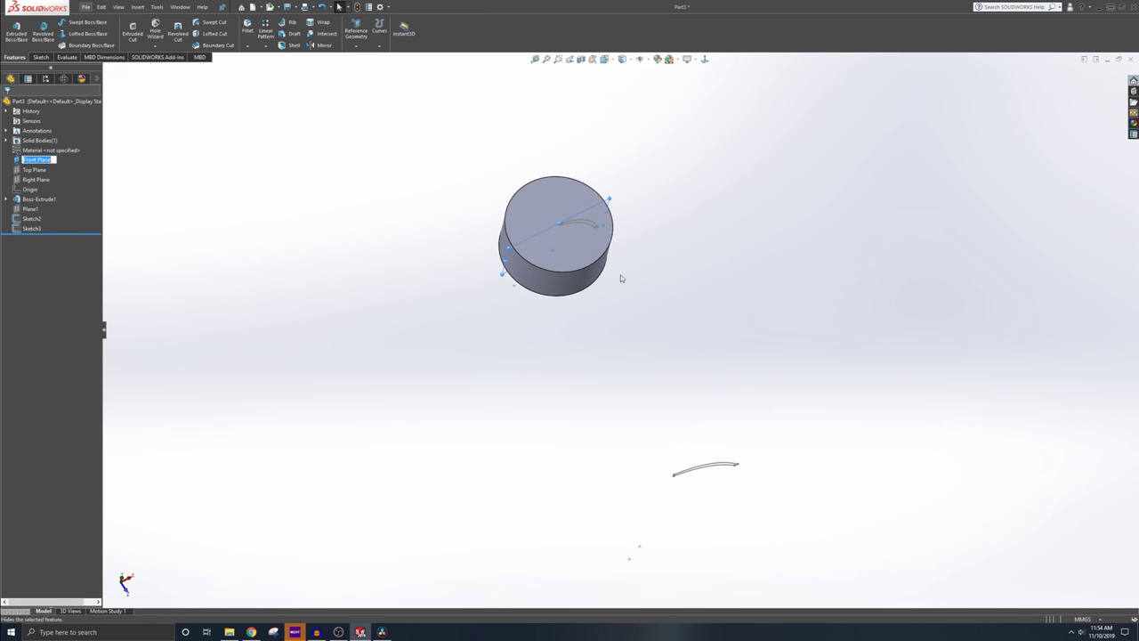
left_click(85, 32)
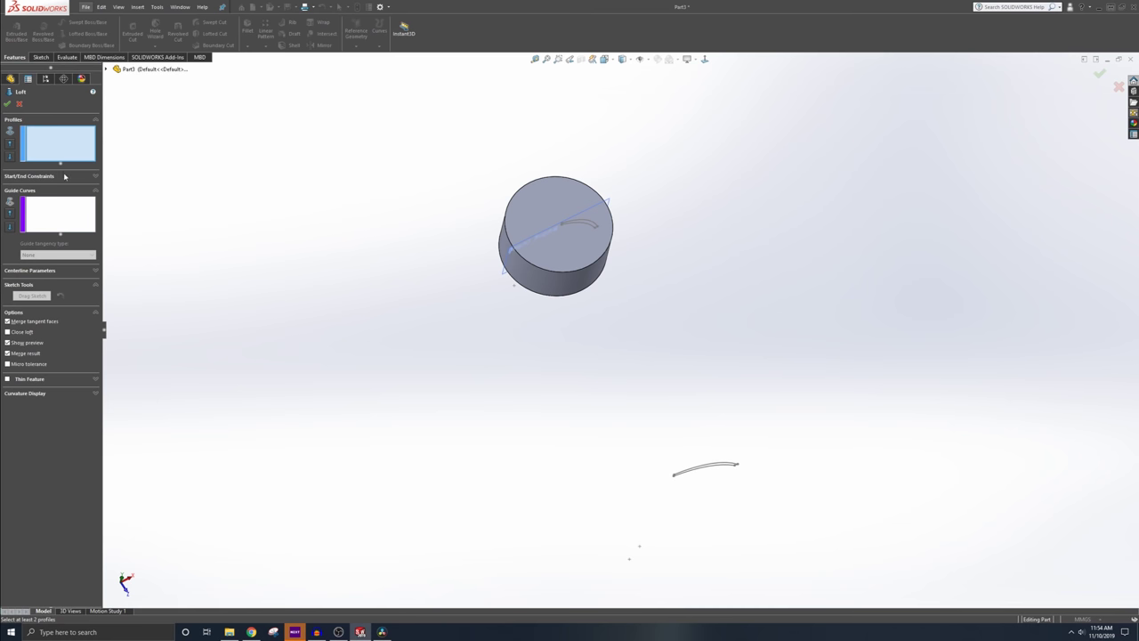
left_click(19, 104)
left_click(601, 230)
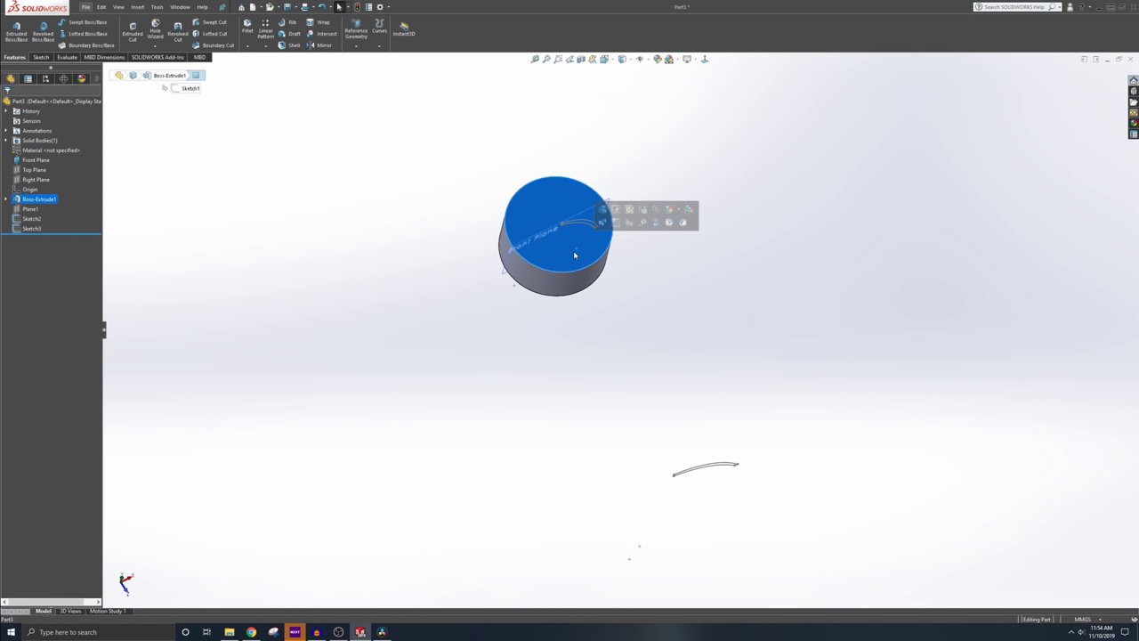
key("Escape")
middle_click_drag(601, 270, 536, 200)
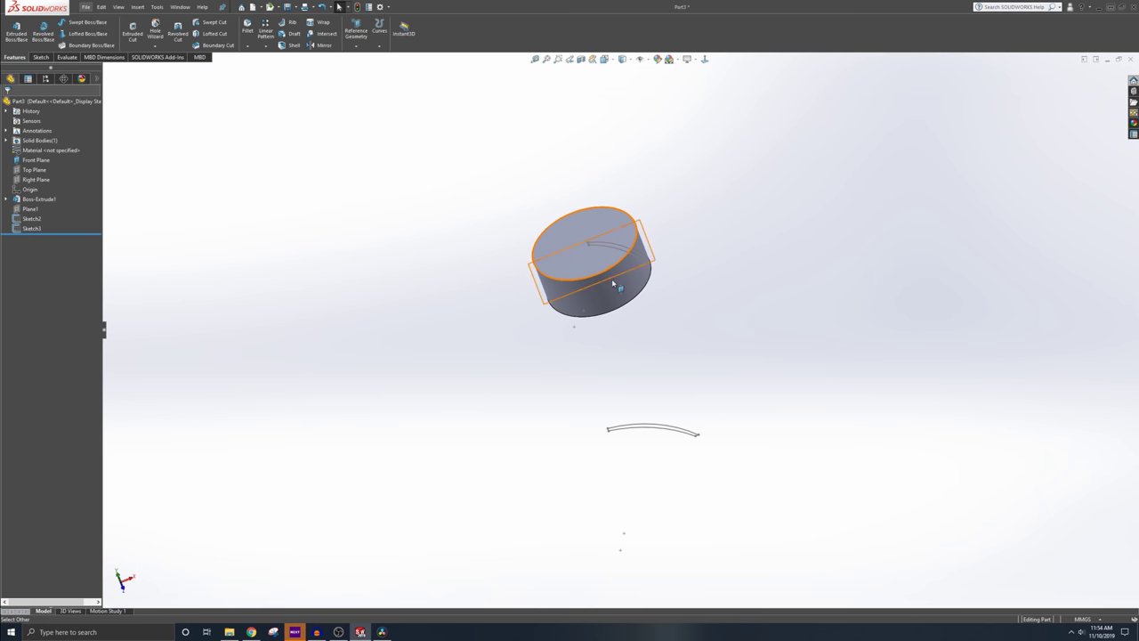
middle_click_drag(613, 283, 650, 311)
middle_click_drag(749, 294, 642, 257)
left_click(649, 229)
key("Escape")
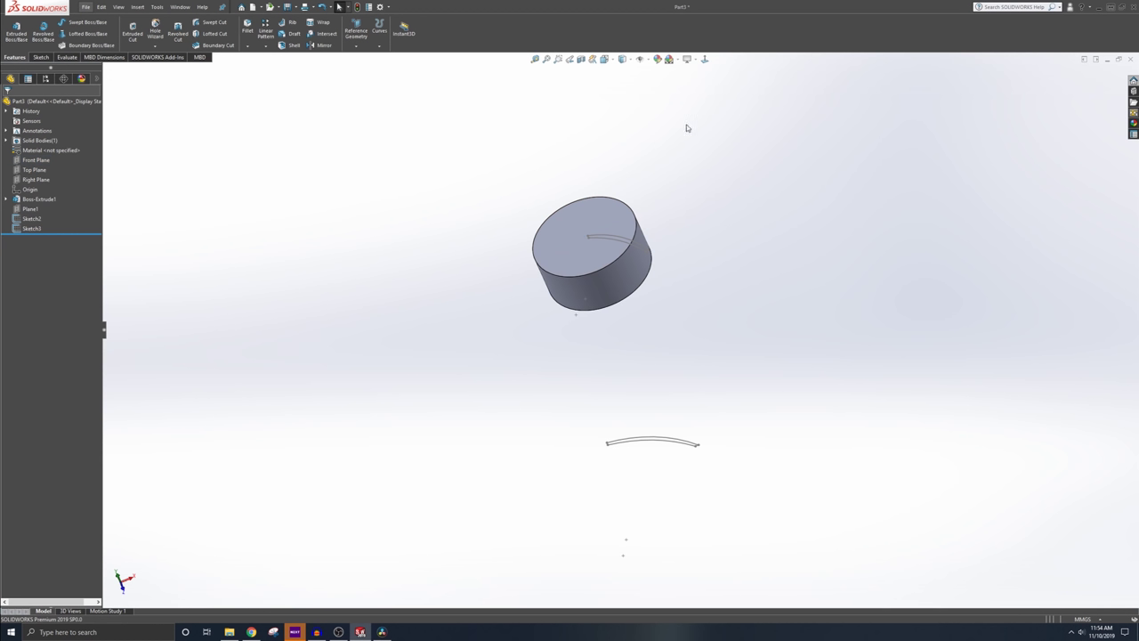
left_click(597, 213)
left_click(636, 192)
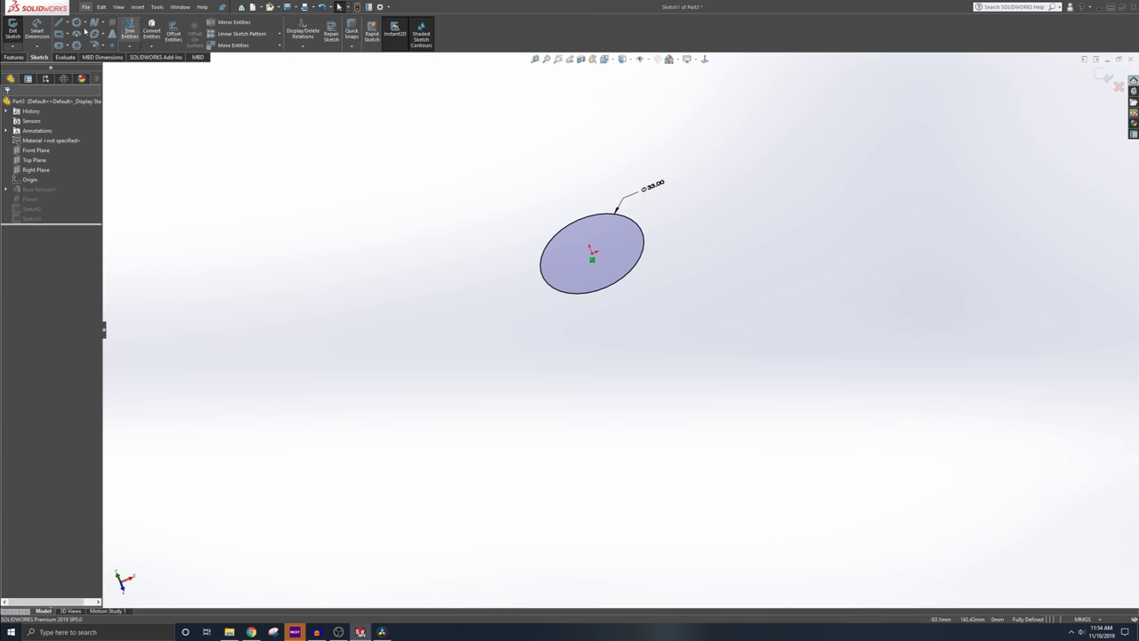
left_click(13, 28)
On the cylinder's top face, sketch a three-point arc of about 59 mm radius joining the two blade profiles' ends nearest the origin side
left_click(586, 242)
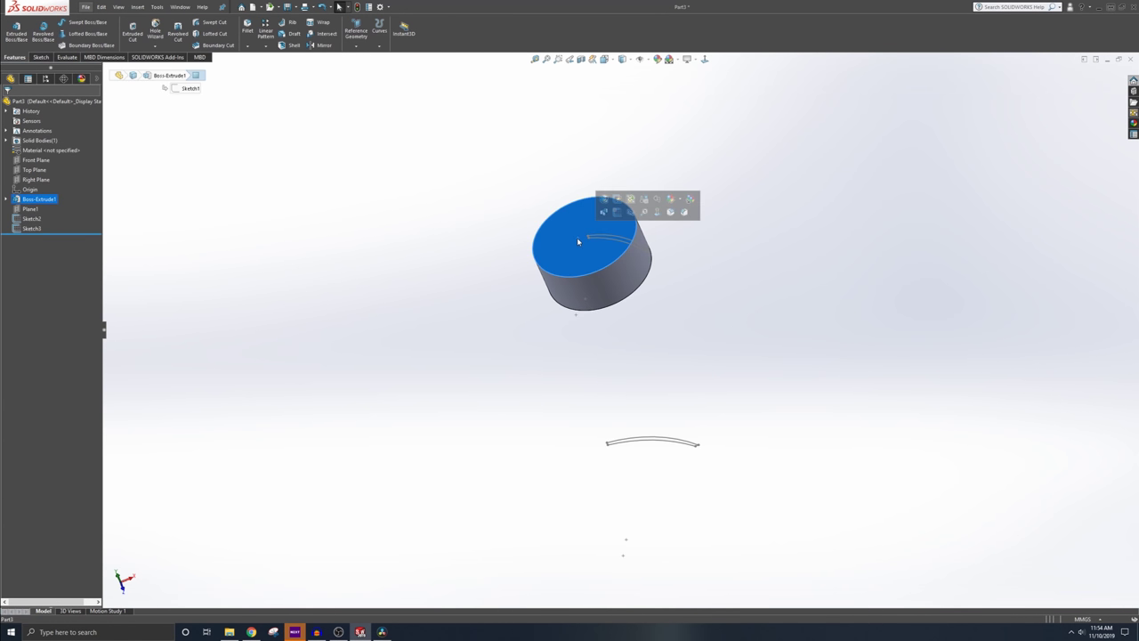
left_click(620, 214)
left_click(705, 59)
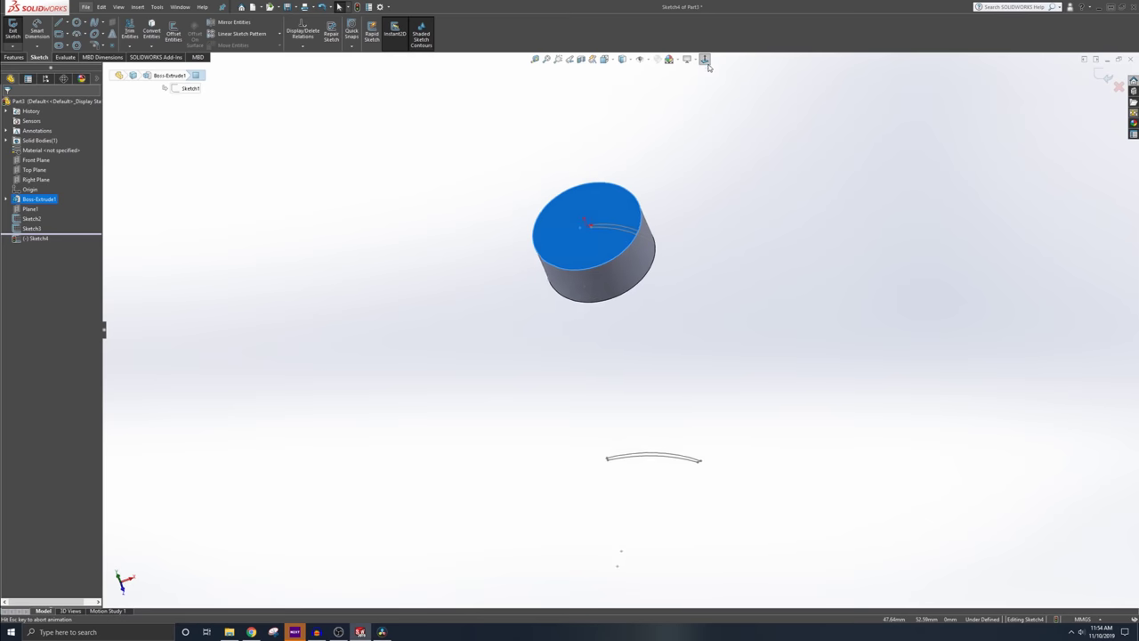
left_click(78, 33)
scroll(623, 183, "down", 5)
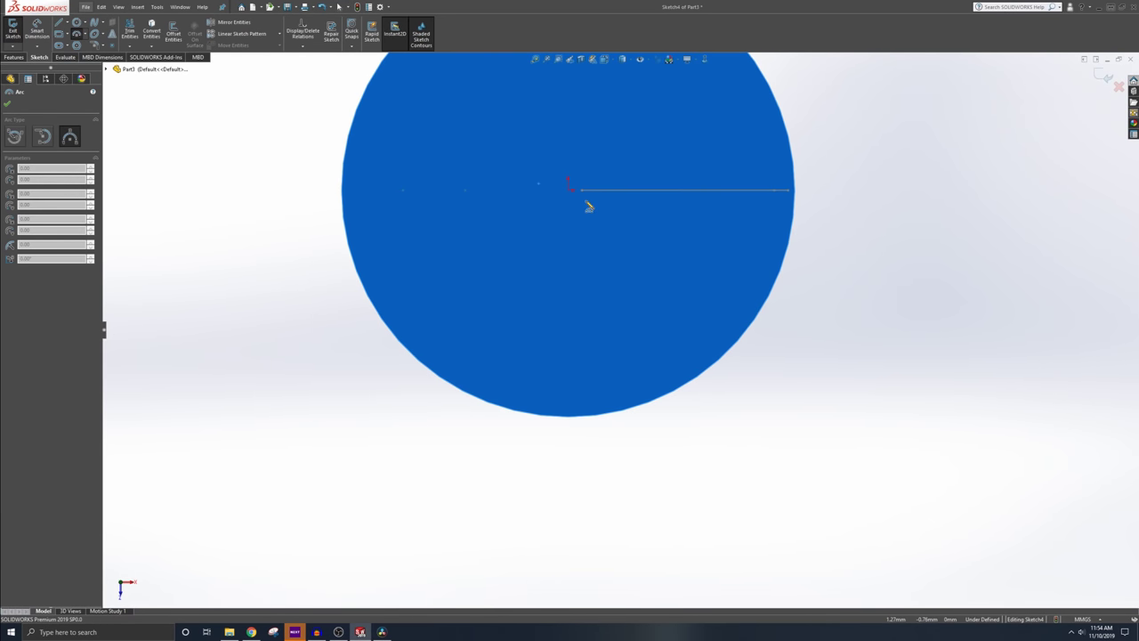
left_click(583, 191)
scroll(590, 297, "up", 8)
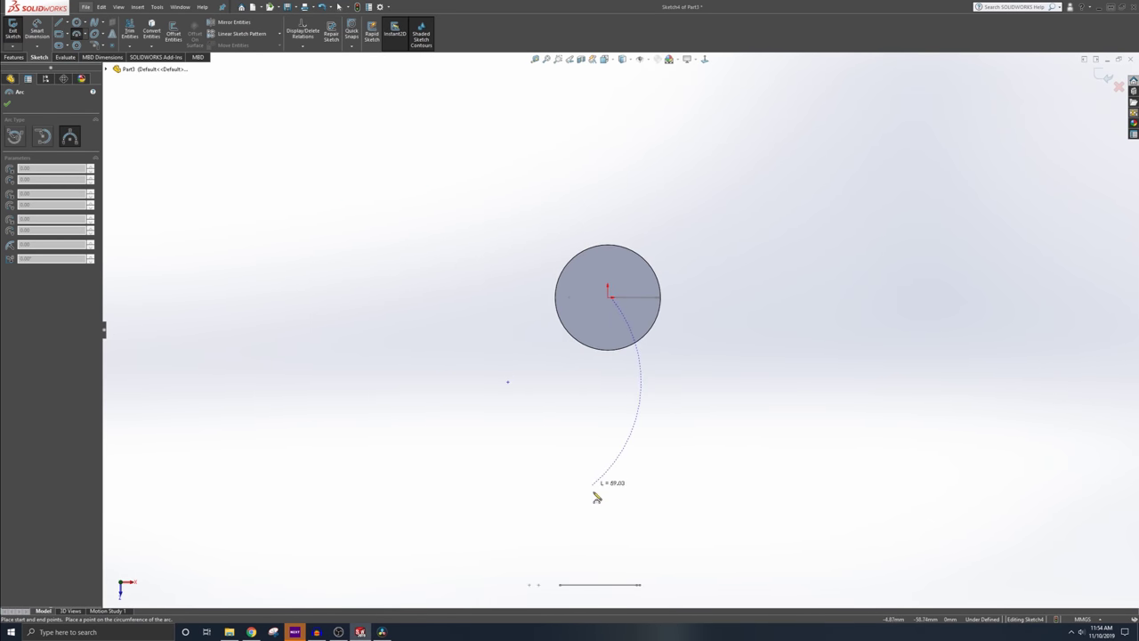
left_click(570, 543)
left_click(647, 434)
Dimension the guide arc's radius as 60 mm and close the sketch
left_click(34, 33)
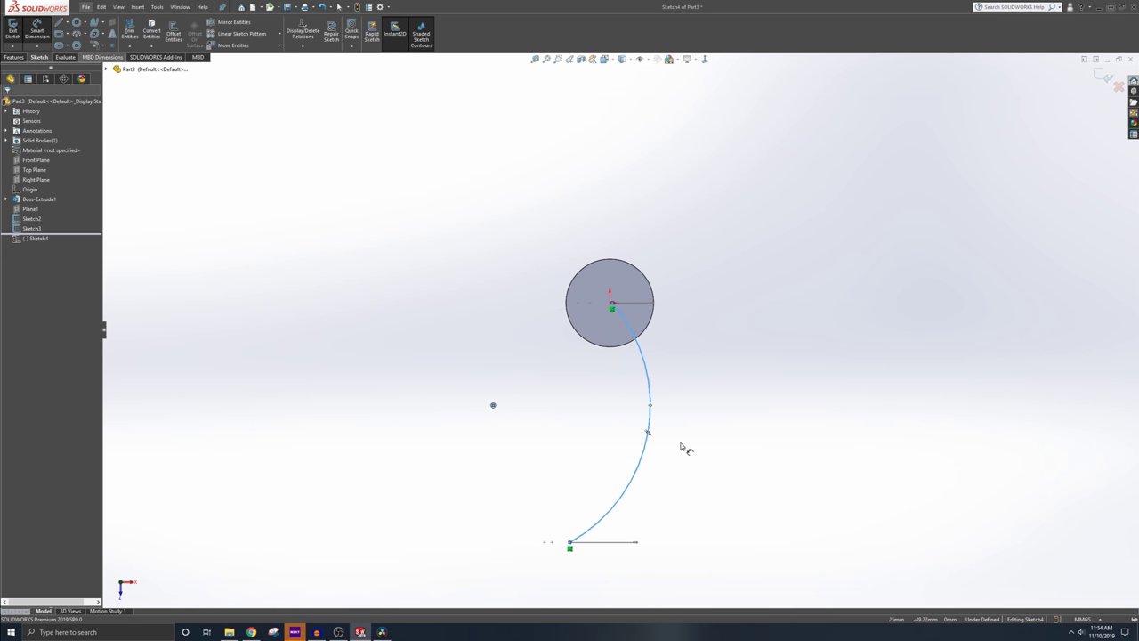
left_click(648, 464)
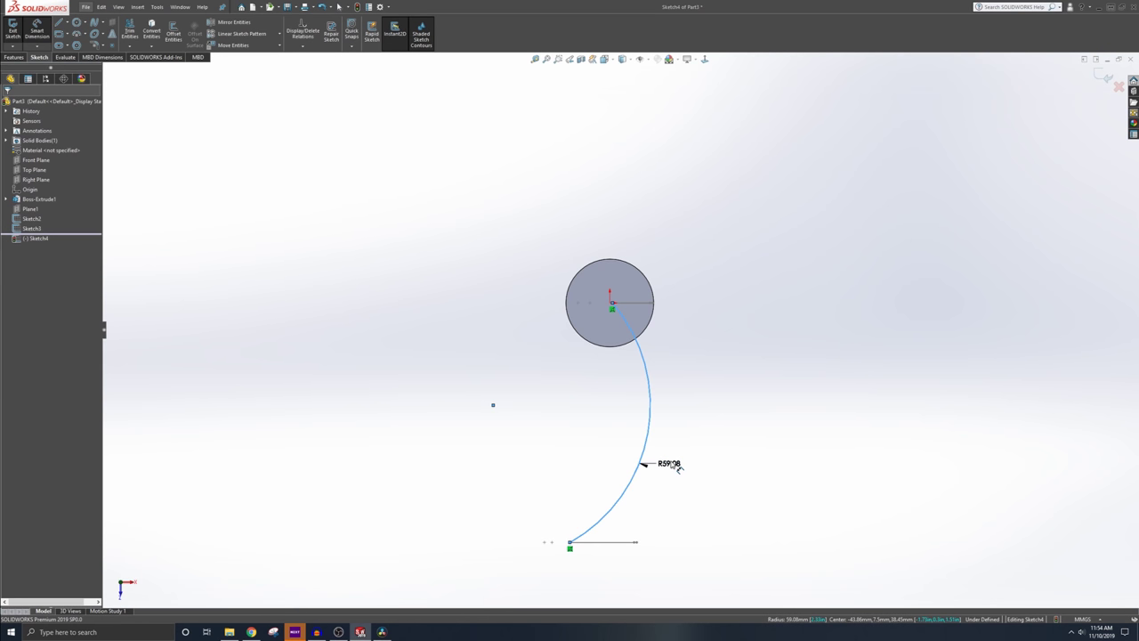
left_click(670, 468)
type("60")
key("Return")
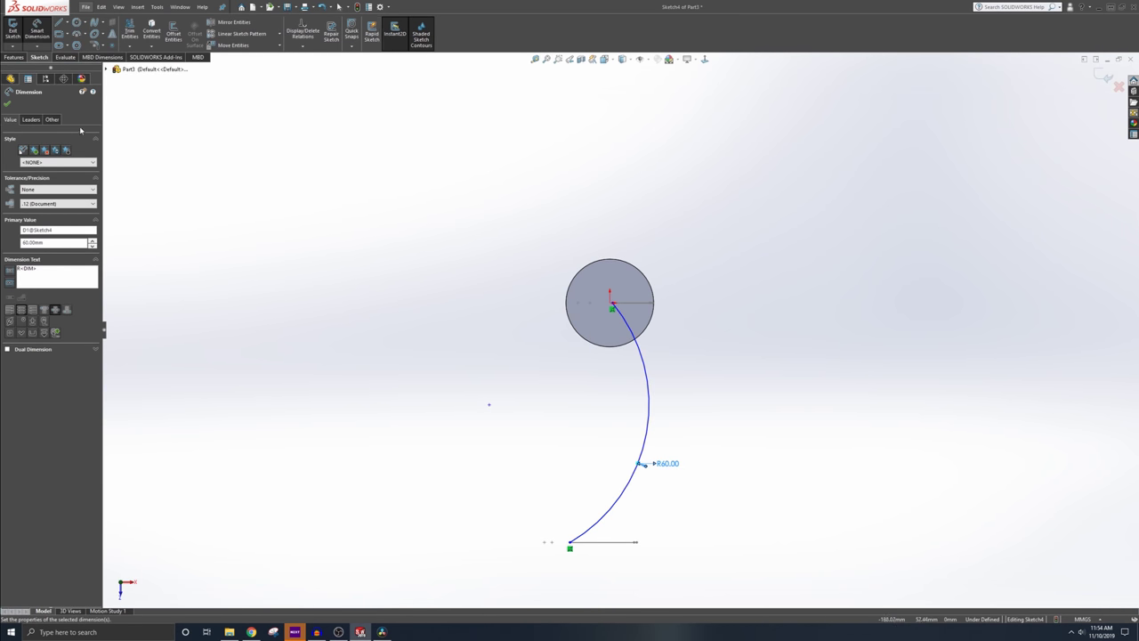
scroll(613, 305, "down", 5)
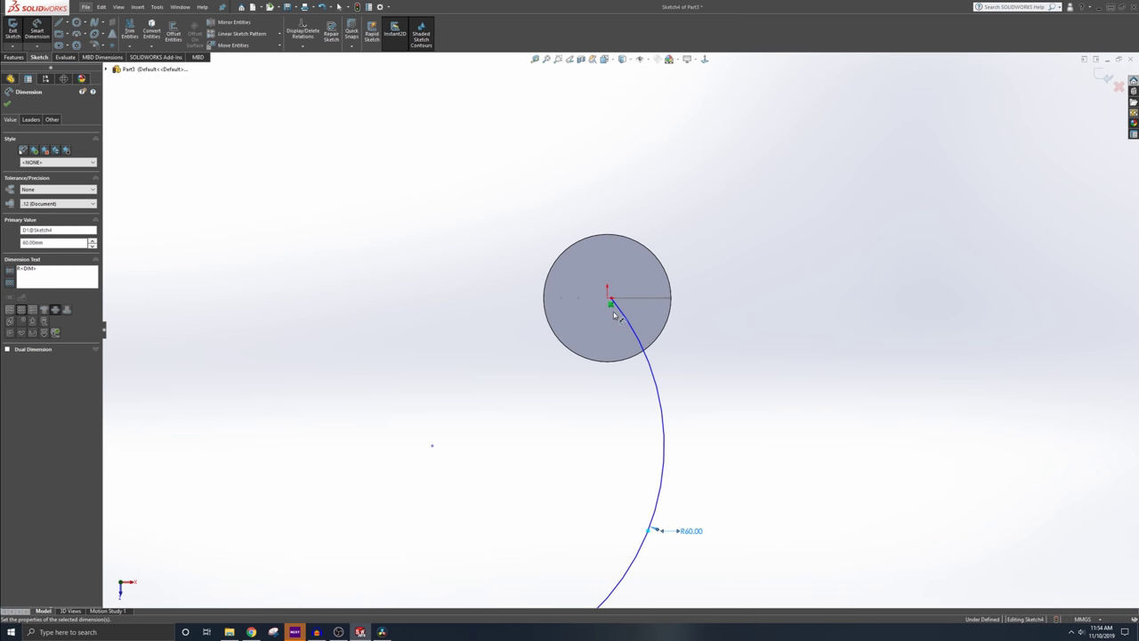
scroll(613, 297, "down", 3)
scroll(635, 320, "up", 5)
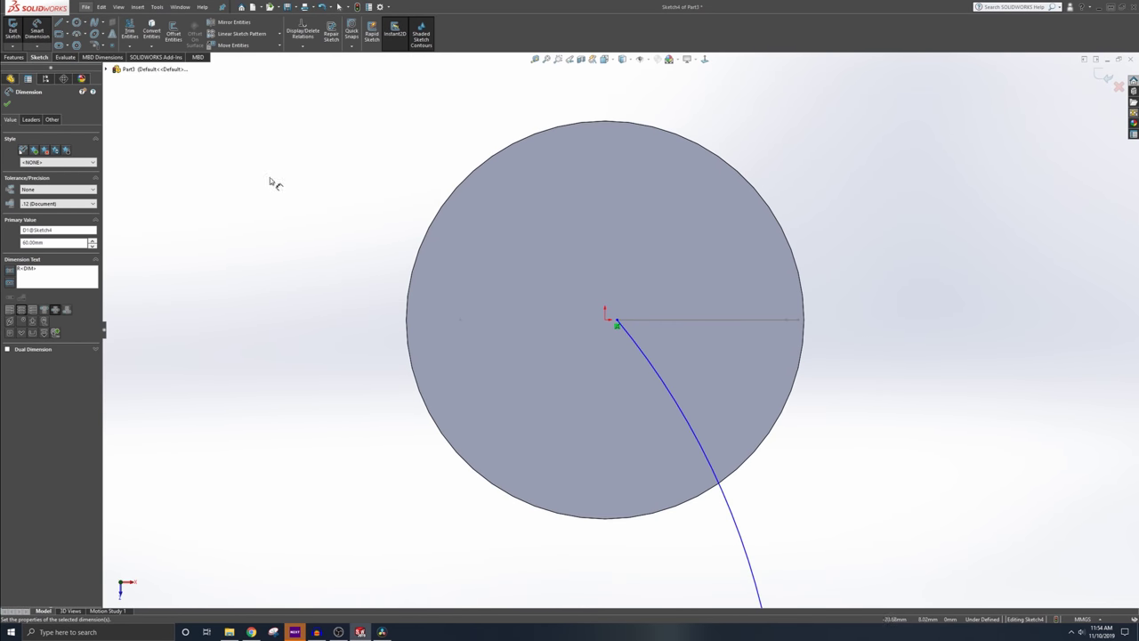
left_click(14, 57)
scroll(206, 145, "up", 3)
scroll(40, 46, "down", 3)
scroll(41, 45, "up", 2)
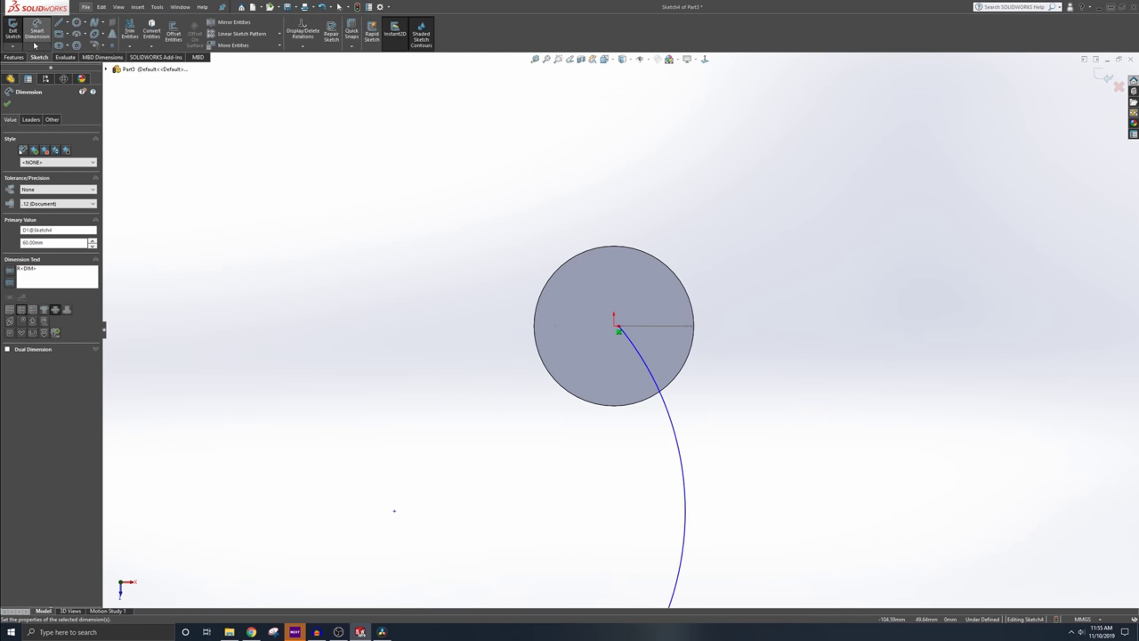
left_click(13, 27)
scroll(628, 380, "up", 5)
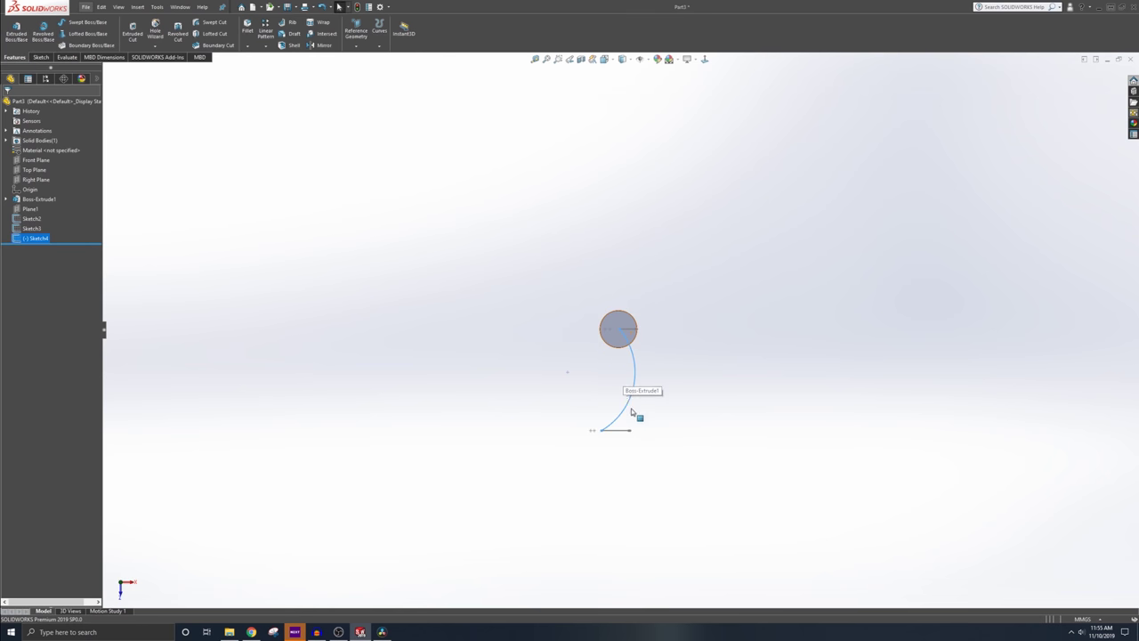
Try a loft between the two blade profiles with the 60 mm arc as guide curve
mouse_move(629, 403)
middle_mouse_down()
mouse_move(597, 274)
mouse_move(591, 172)
middle_mouse_up()
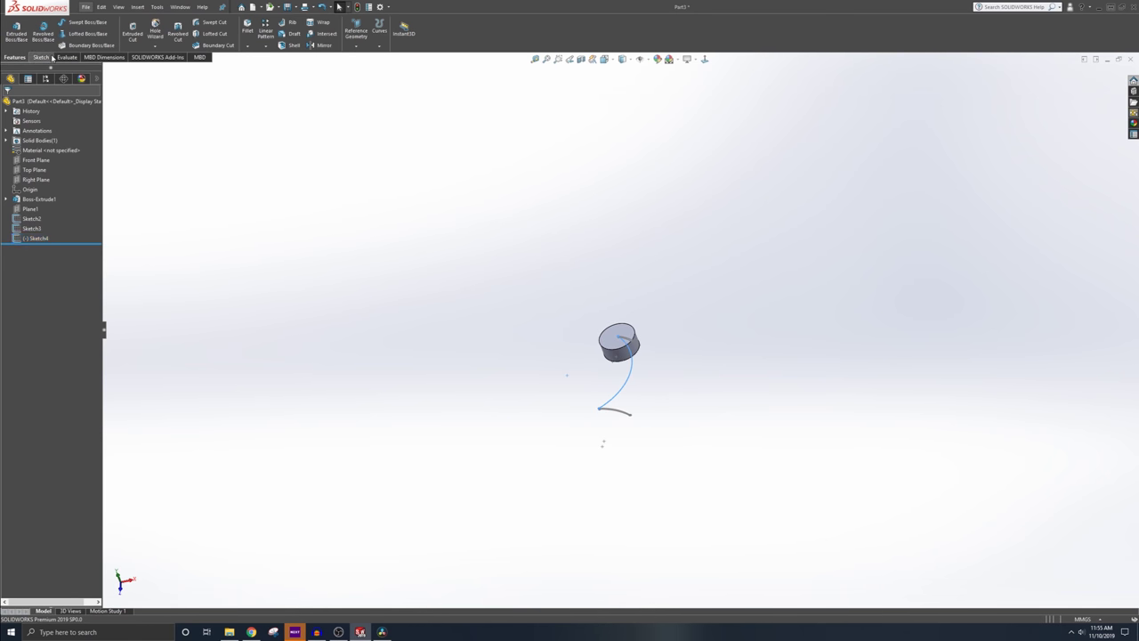
left_click(86, 33)
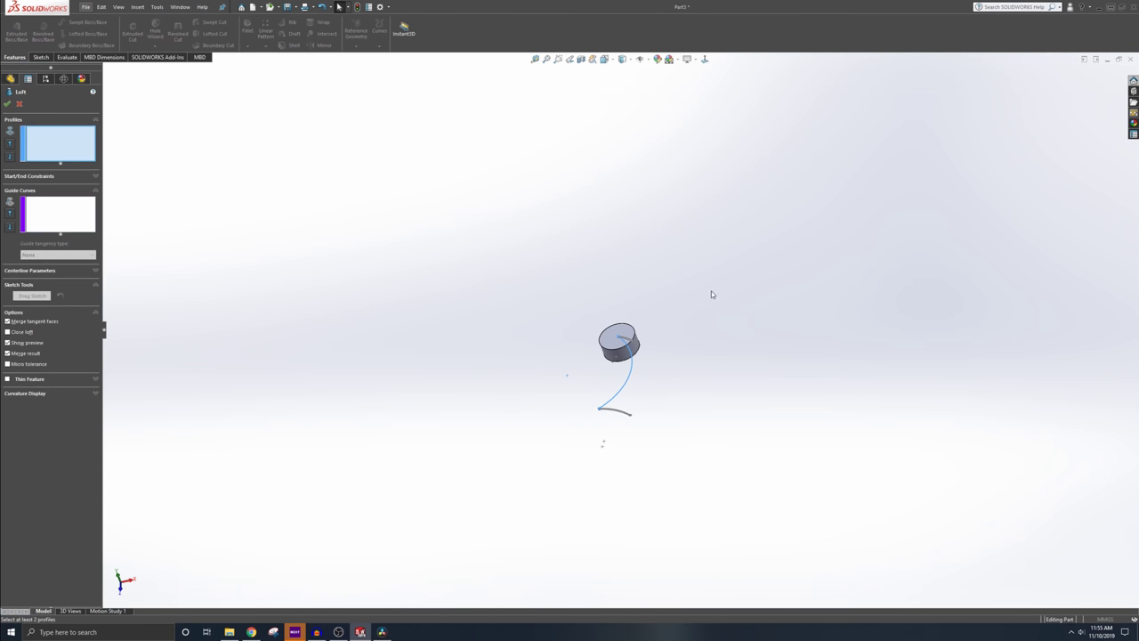
left_click(633, 342)
left_click(627, 415)
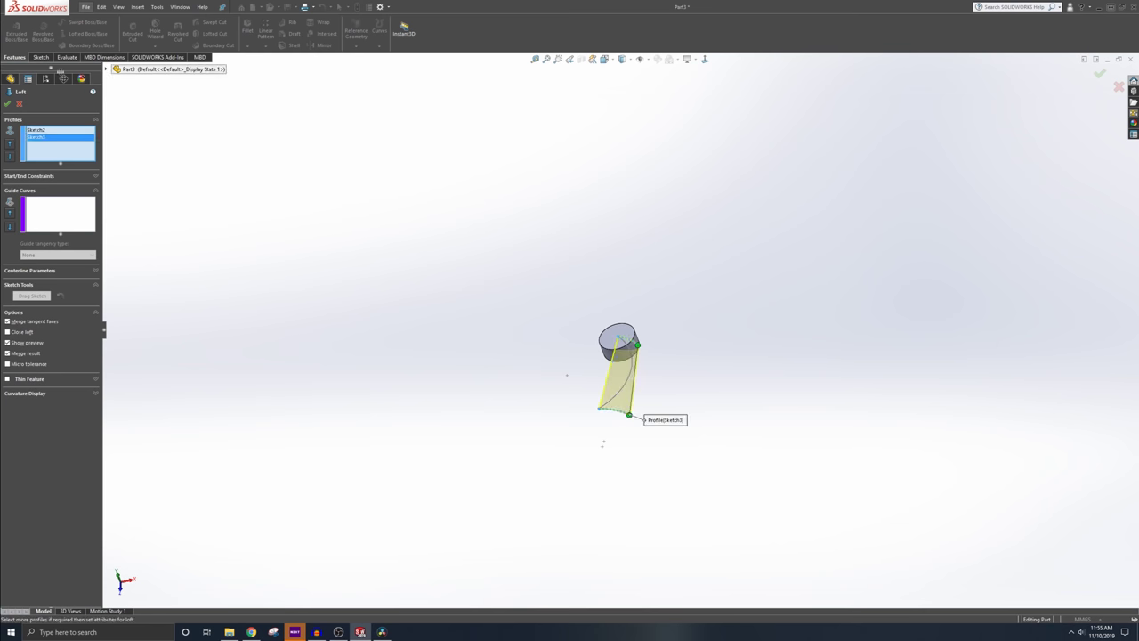
left_click(624, 388)
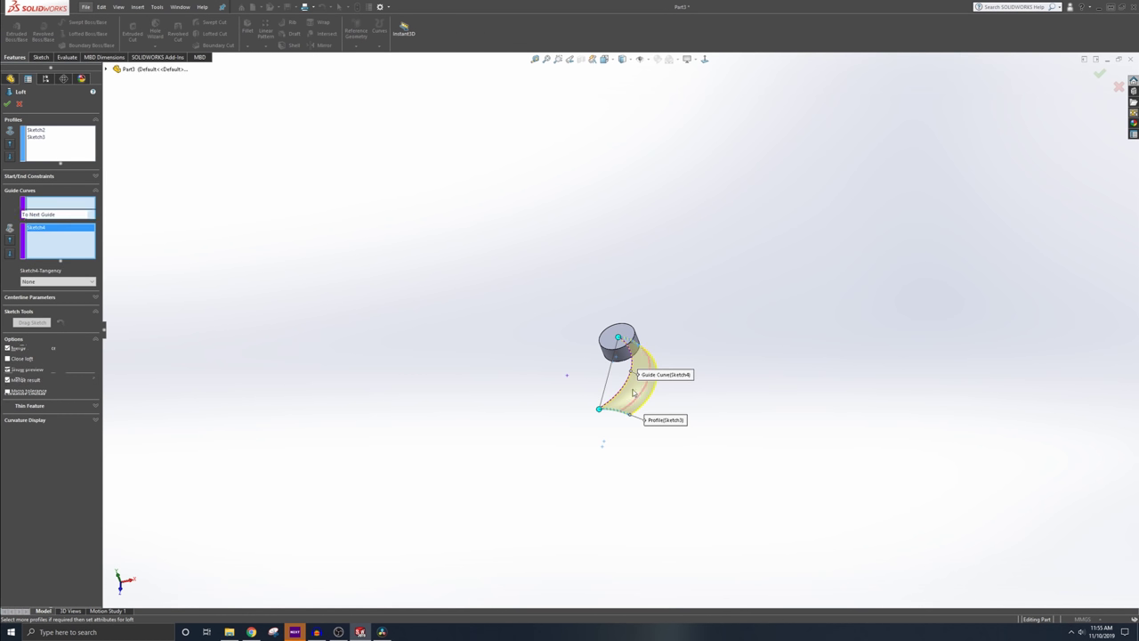
mouse_move(624, 388)
middle_mouse_down()
mouse_move(592, 318)
mouse_move(577, 374)
mouse_move(602, 419)
mouse_move(511, 444)
mouse_move(455, 412)
mouse_move(596, 389)
mouse_move(605, 294)
mouse_move(503, 286)
middle_mouse_up()
left_click(19, 104)
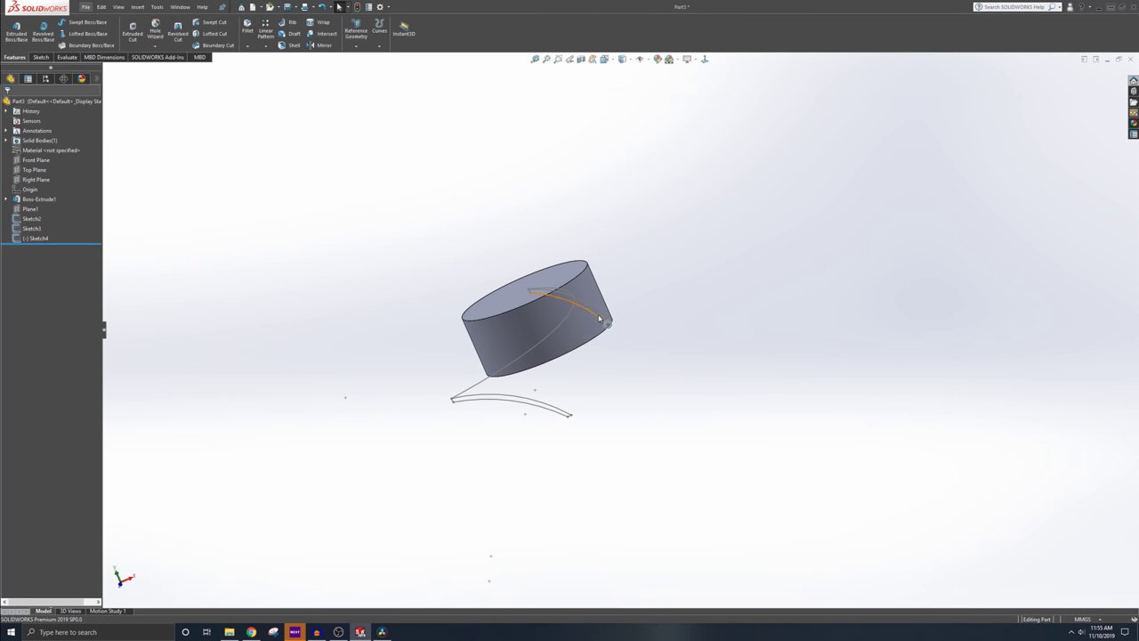
Start a new sketch on the cylinder's bottom face and view it straight on
middle_click_drag(598, 318, 623, 355)
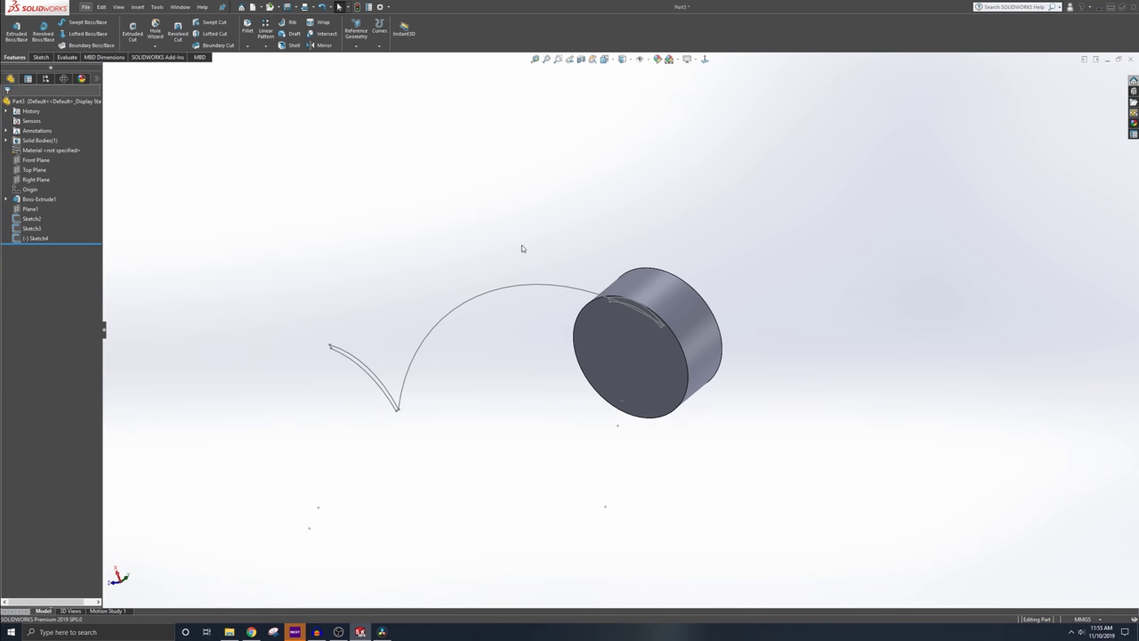
middle_click_drag(522, 245, 653, 312)
left_click(697, 352)
key("Escape")
left_click(725, 345)
left_click(761, 317)
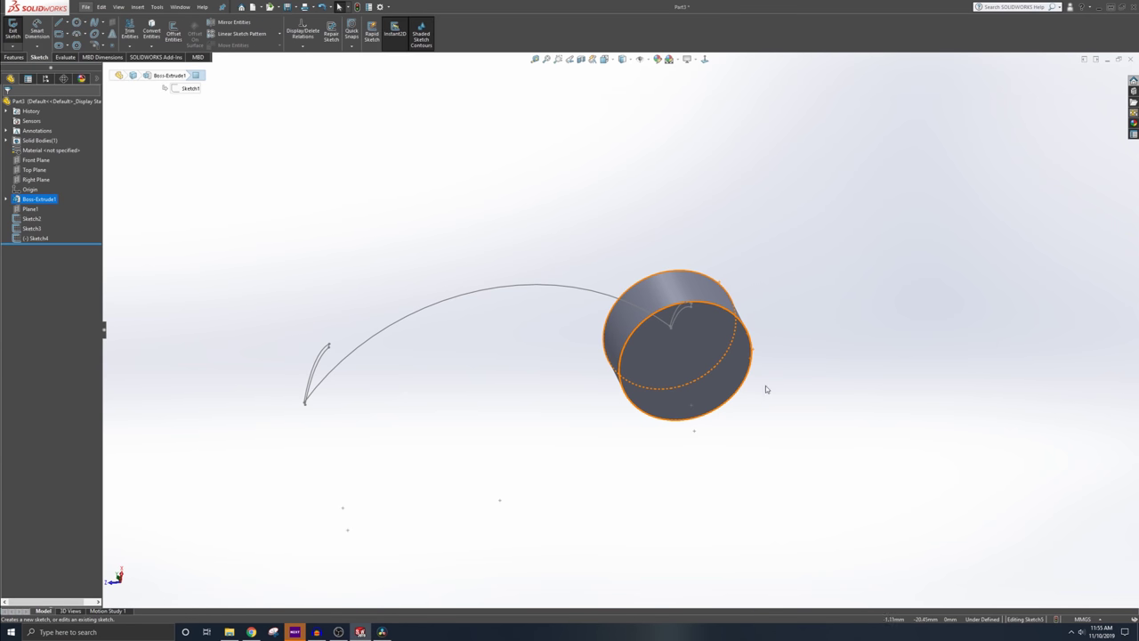
left_click(705, 59)
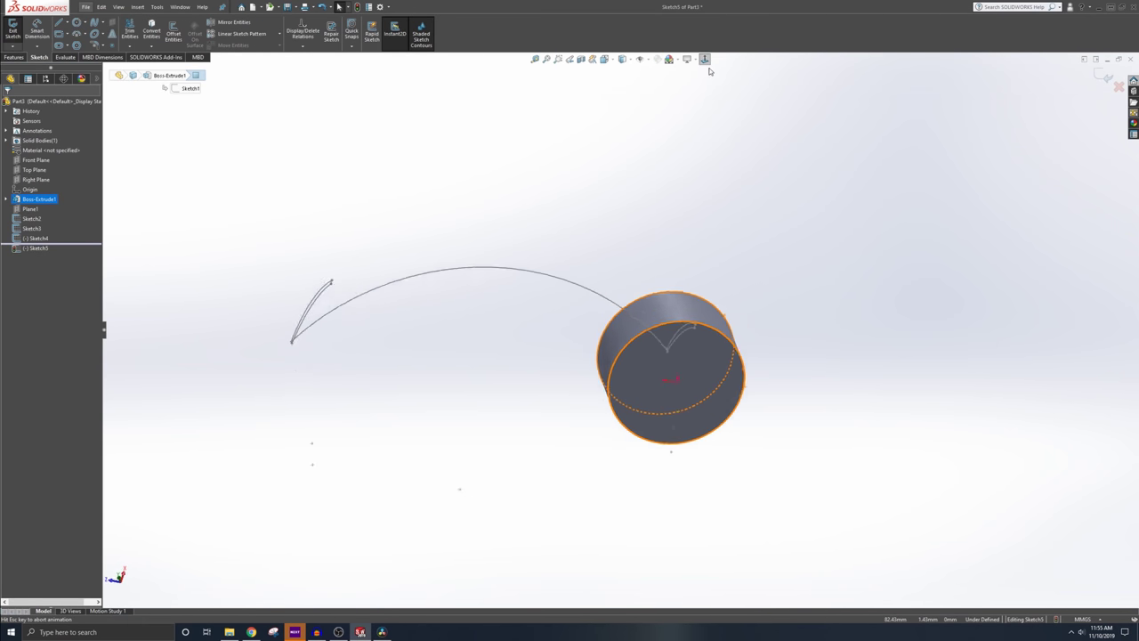
Sketch a three-point arc of about 77 mm radius from the hub profile's outer end partway towards the Plane1 profile, bulging outward
left_click(76, 34)
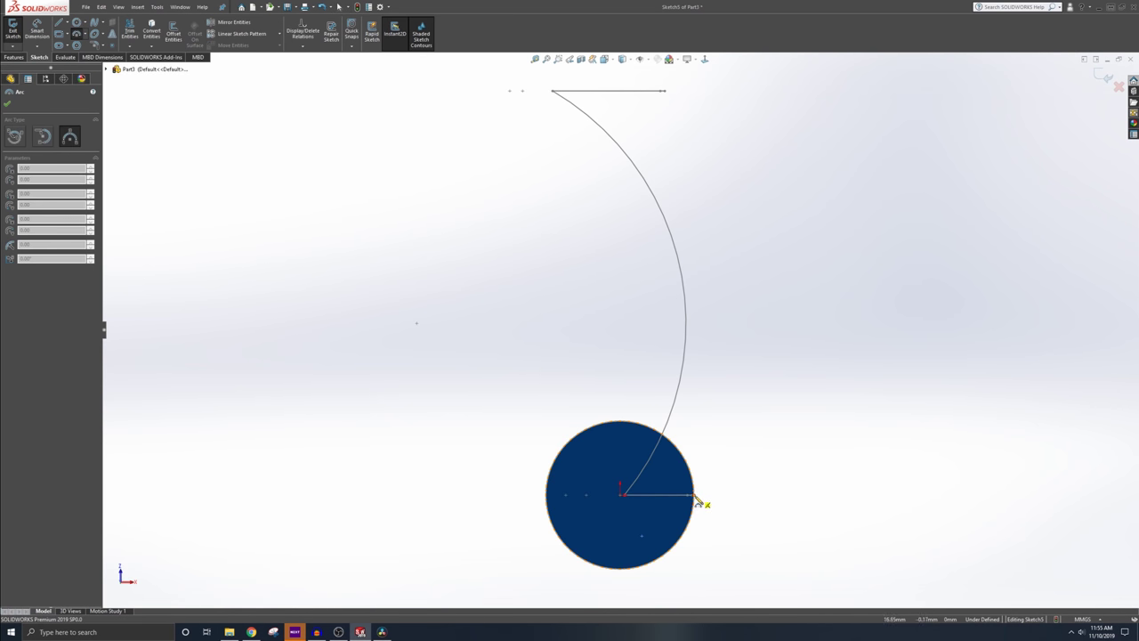
scroll(699, 501, "up", 5)
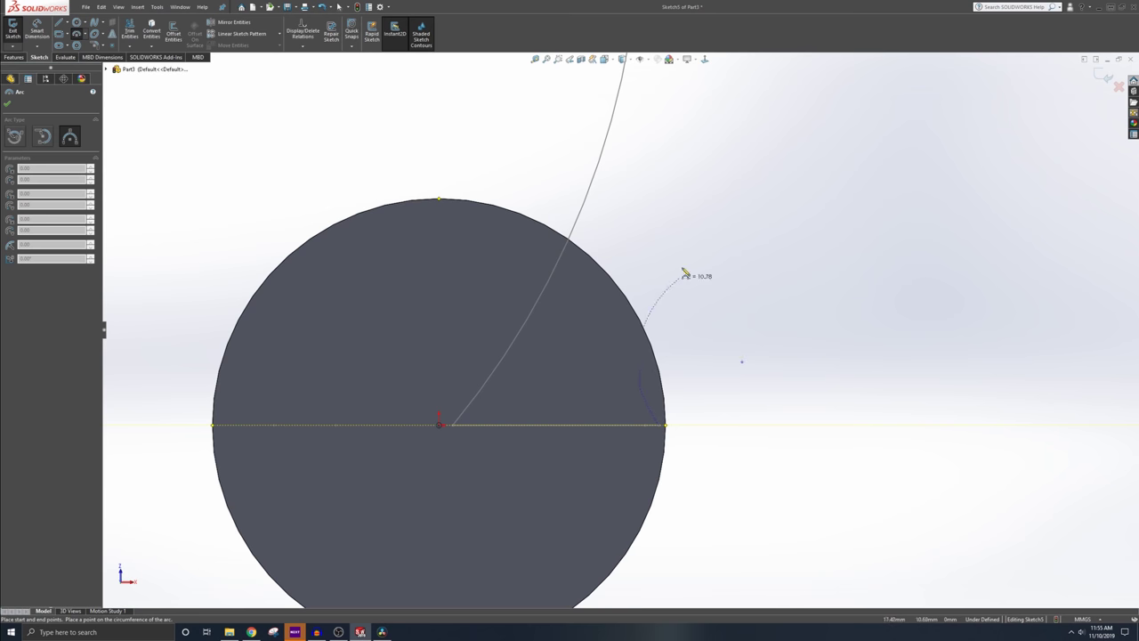
scroll(692, 245, "down", 3)
scroll(676, 210, "up", 5)
scroll(654, 218, "down", 7)
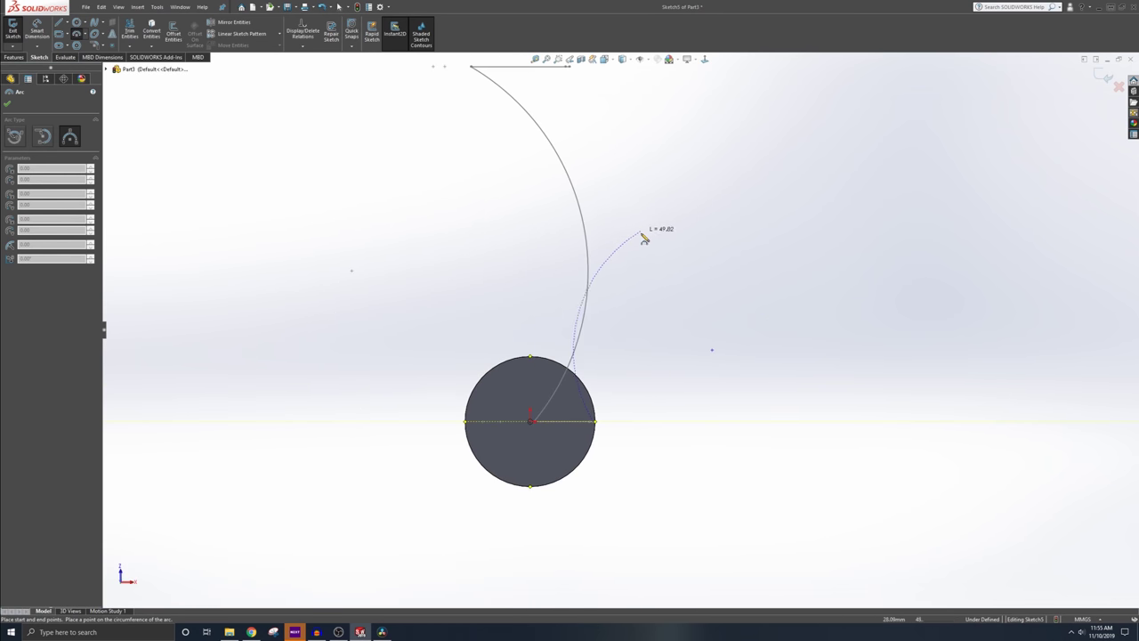
left_click(644, 278)
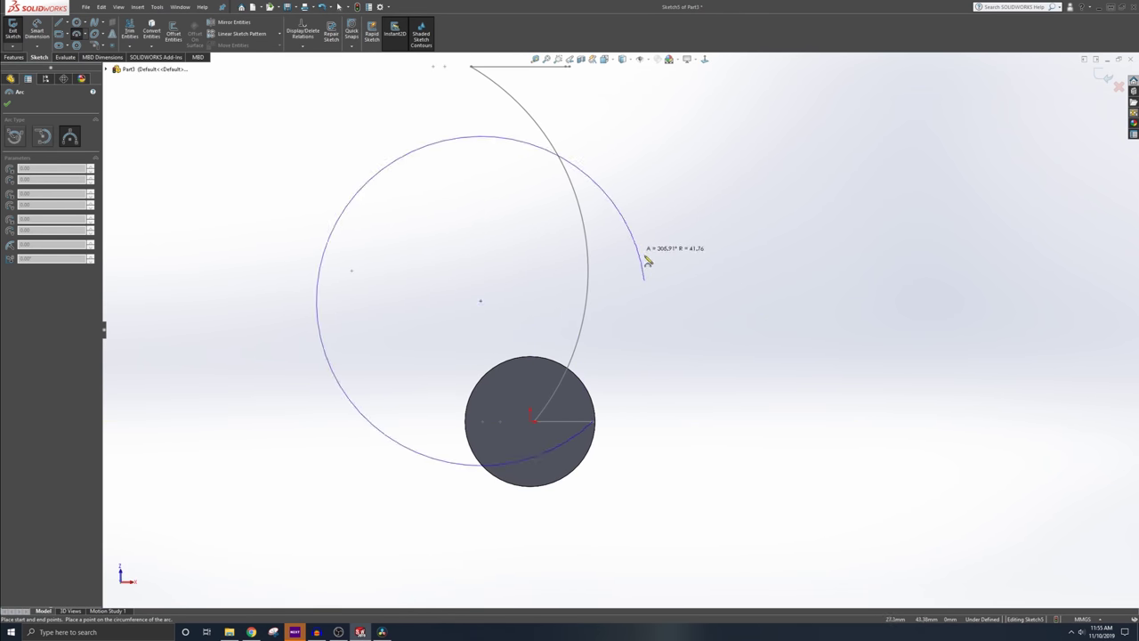
left_click(636, 332)
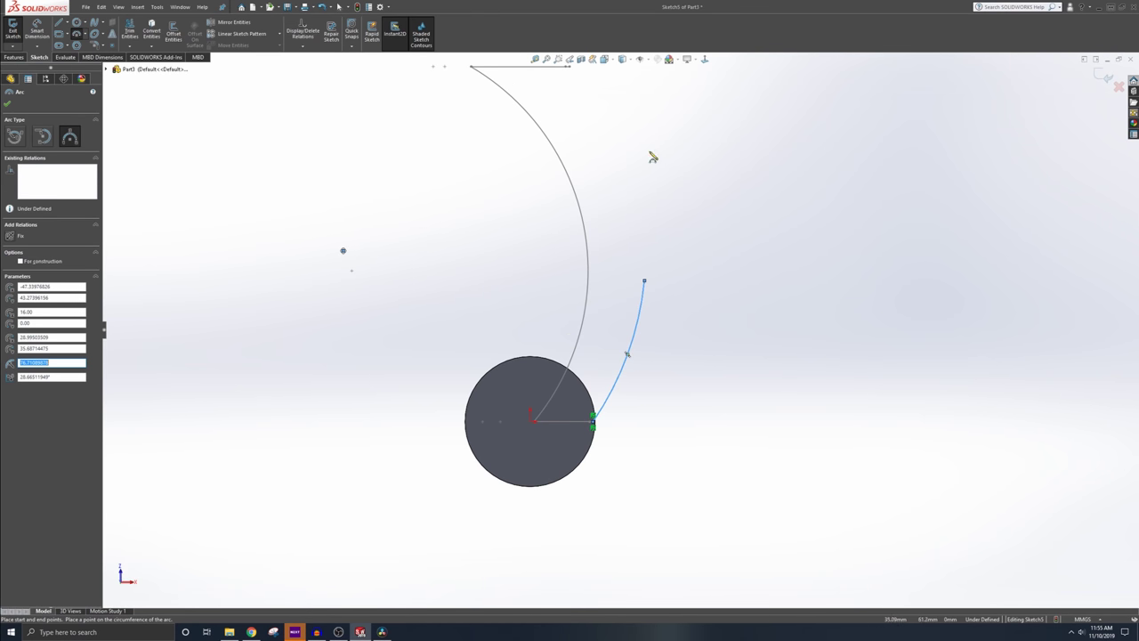
Sketch a second three-point arc of about 37 mm radius from the Plane1 profile's outer end to the first arc's free end
left_click(572, 68)
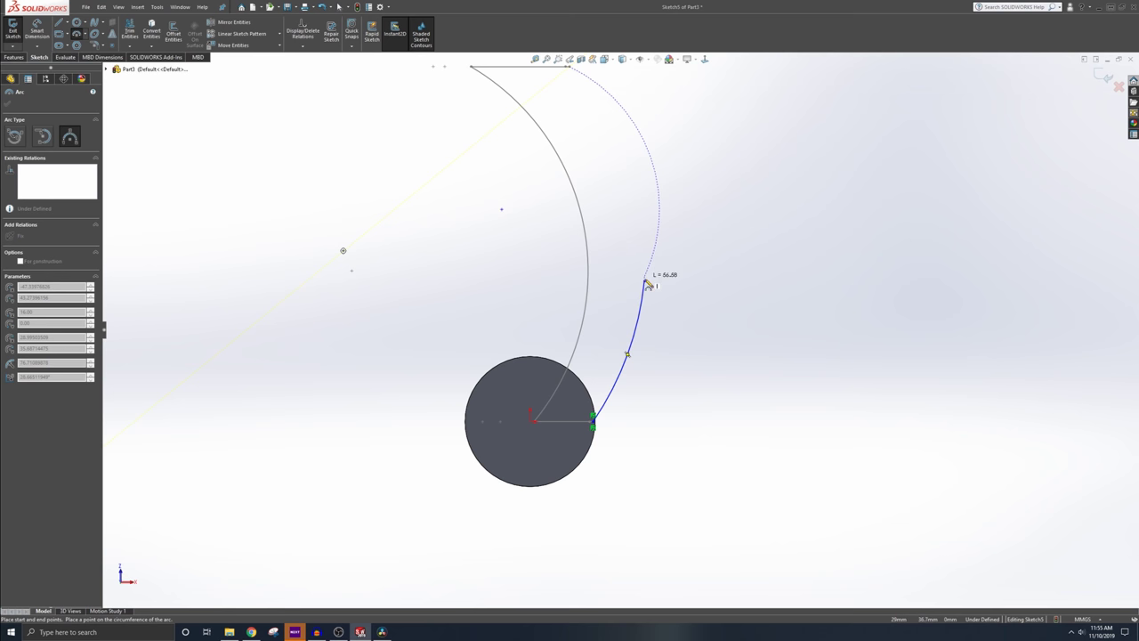
left_click(667, 180)
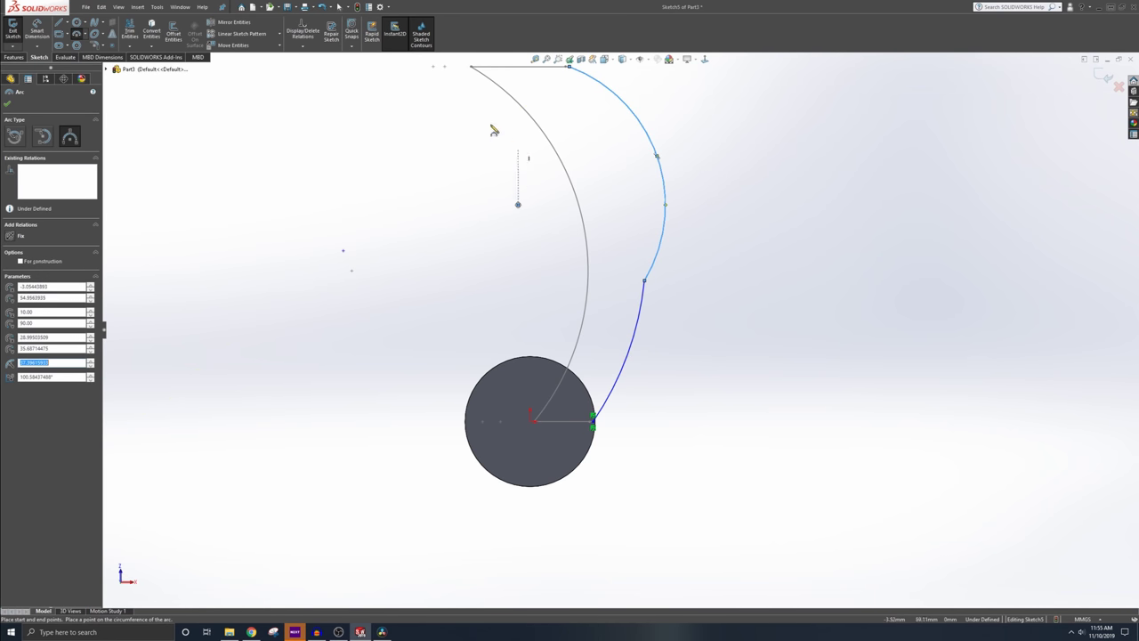
scroll(419, 212, "down", 3)
scroll(447, 223, "up", 7)
key("Escape")
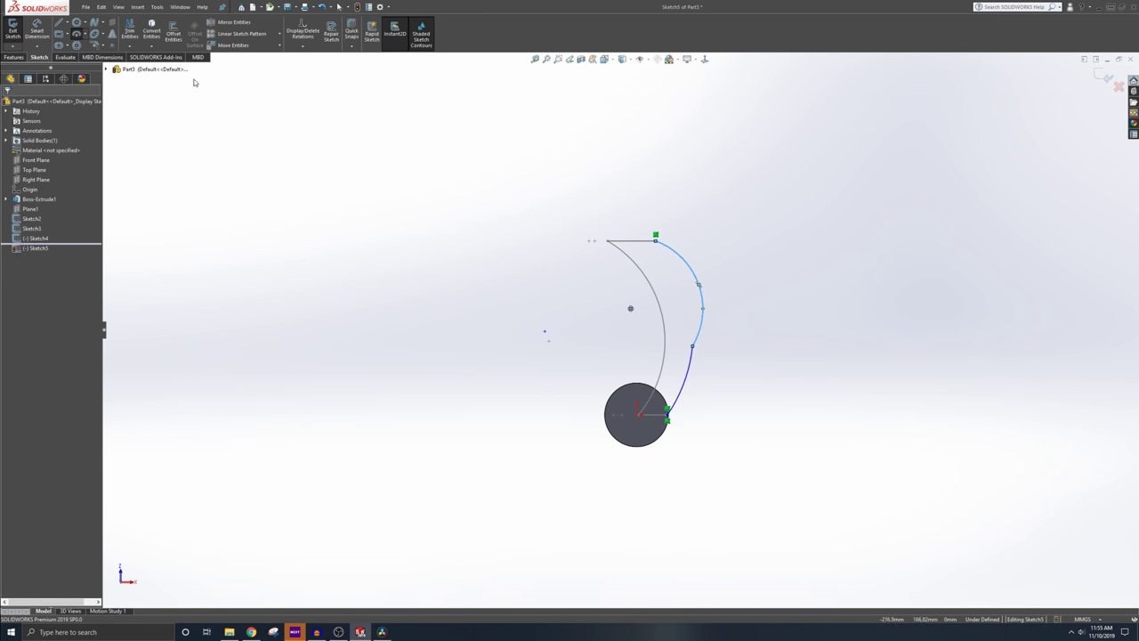
Dimension the radius of the arc starting at the hub as 75 mm
mouse_move(570, 355)
middle_mouse_down()
mouse_move(434, 369)
mouse_move(471, 205)
mouse_move(462, 189)
middle_mouse_up()
key("ctrl+8")
left_click(37, 32)
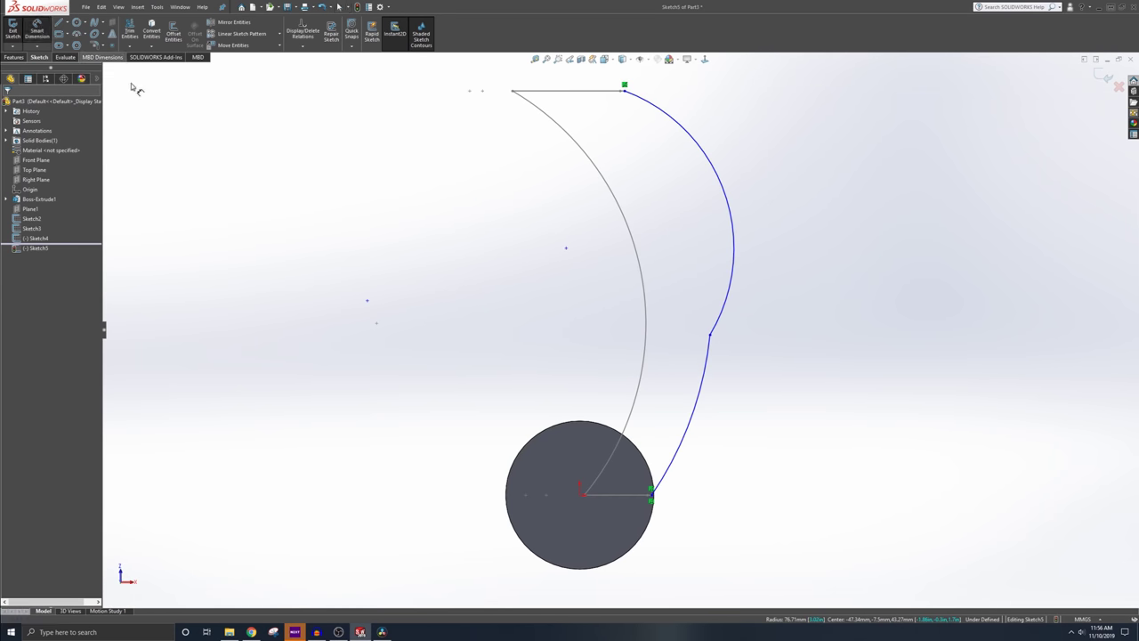
left_click(701, 401)
left_click(734, 416)
key("Return")
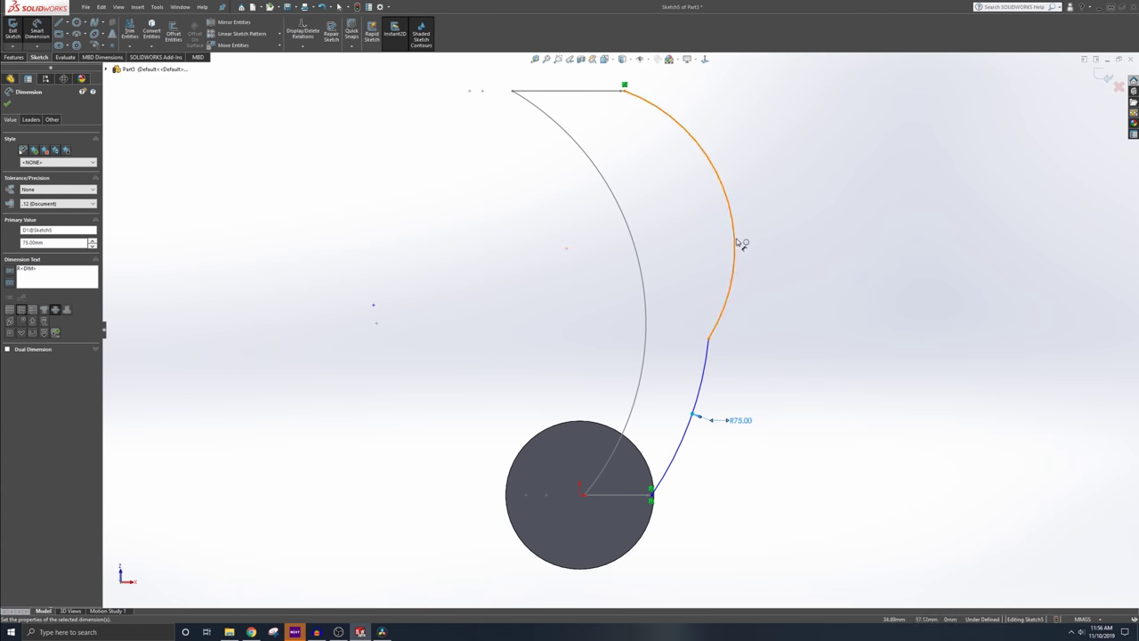
Dimension the radius of the arc ending at the Plane1 profile as 50 mm
left_click(742, 243)
left_click(778, 194)
key("Return")
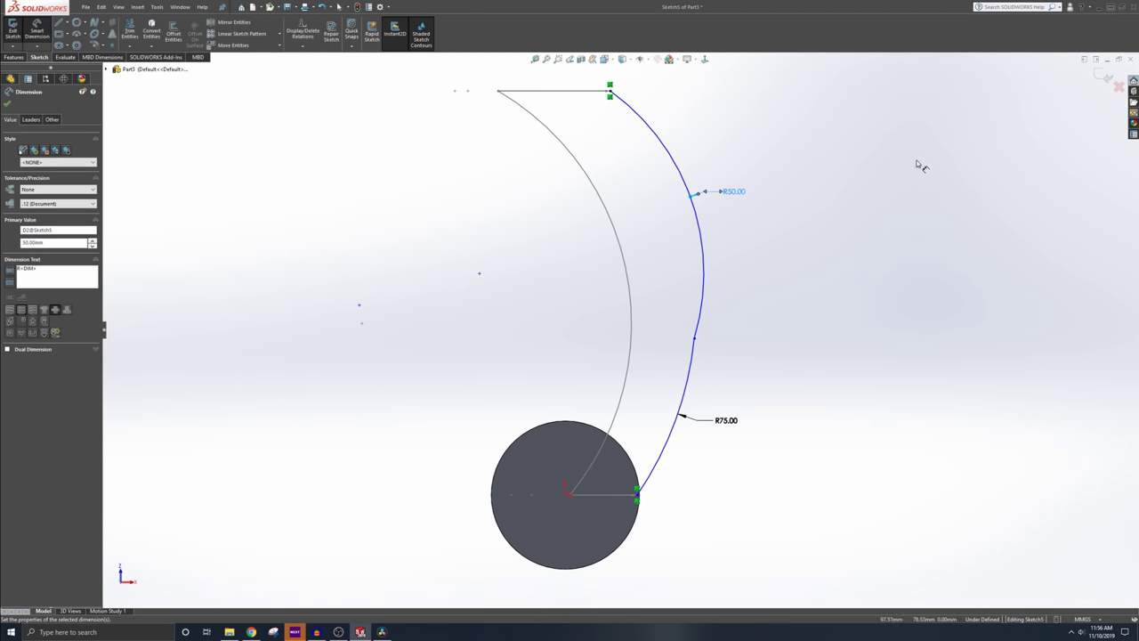
middle_click_drag(602, 204, 627, 250)
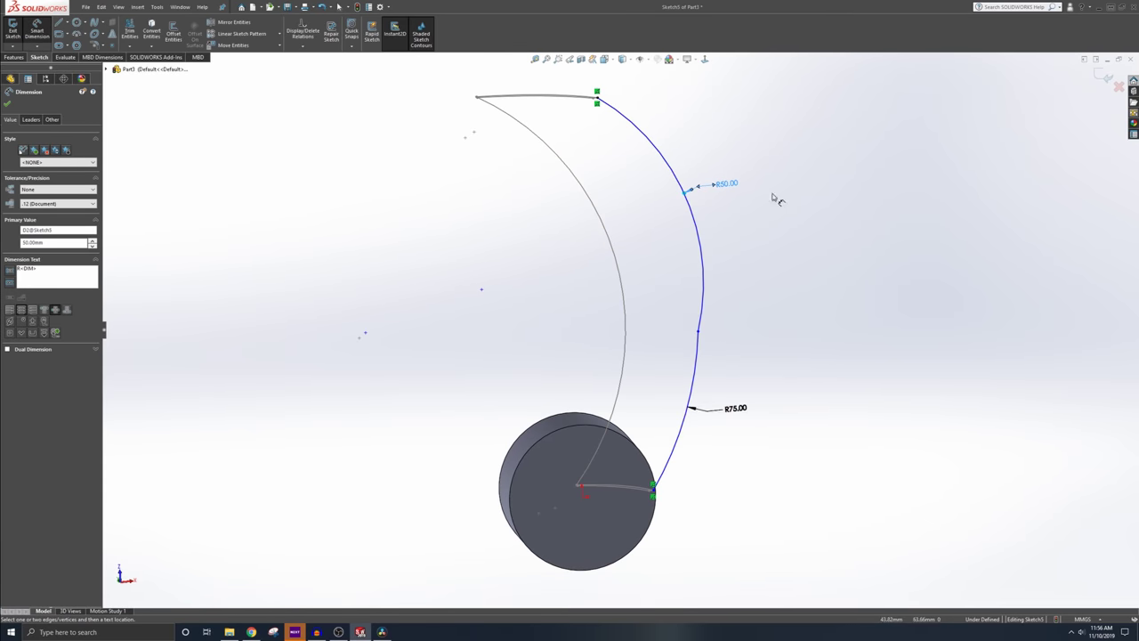
middle_click_drag(602, 389, 712, 306)
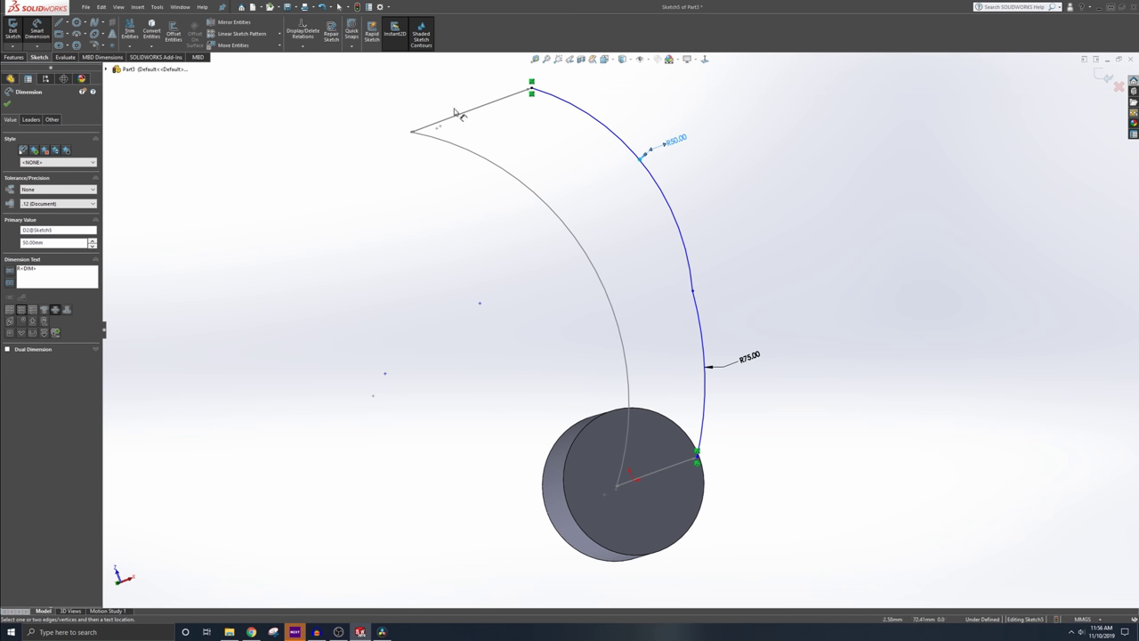
Finish the second guide-curve sketch, start a Loft, and clear its preselected guide curve
left_click(11, 25)
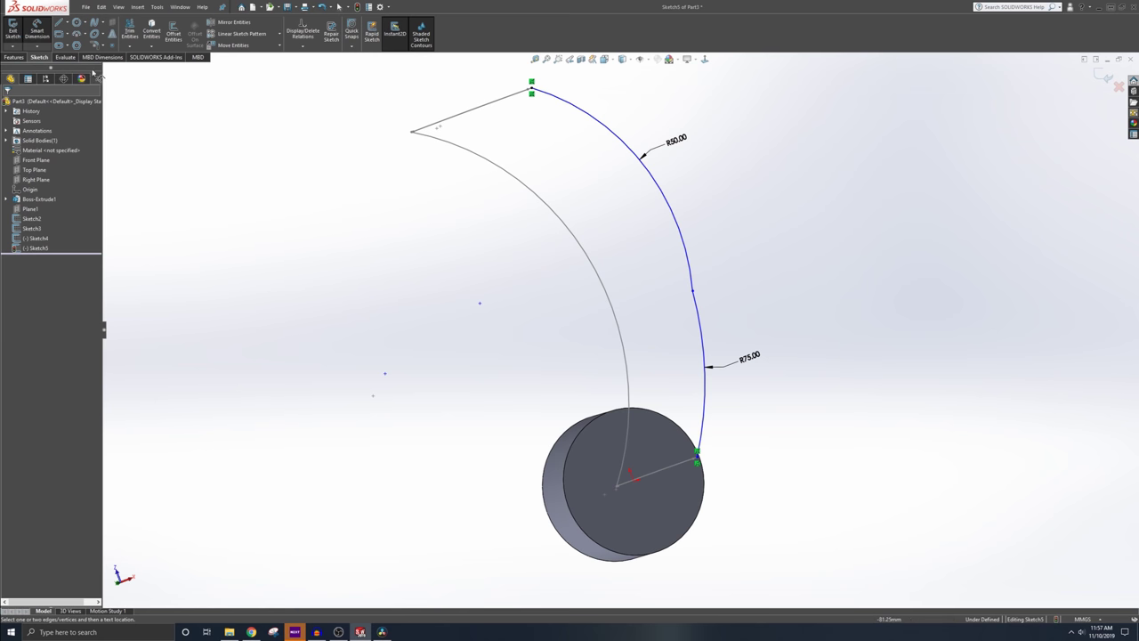
left_click(10, 25)
mouse_move(518, 185)
middle_mouse_down()
mouse_move(801, 477)
mouse_move(668, 226)
mouse_move(551, 300)
mouse_move(569, 312)
mouse_move(554, 326)
middle_mouse_up()
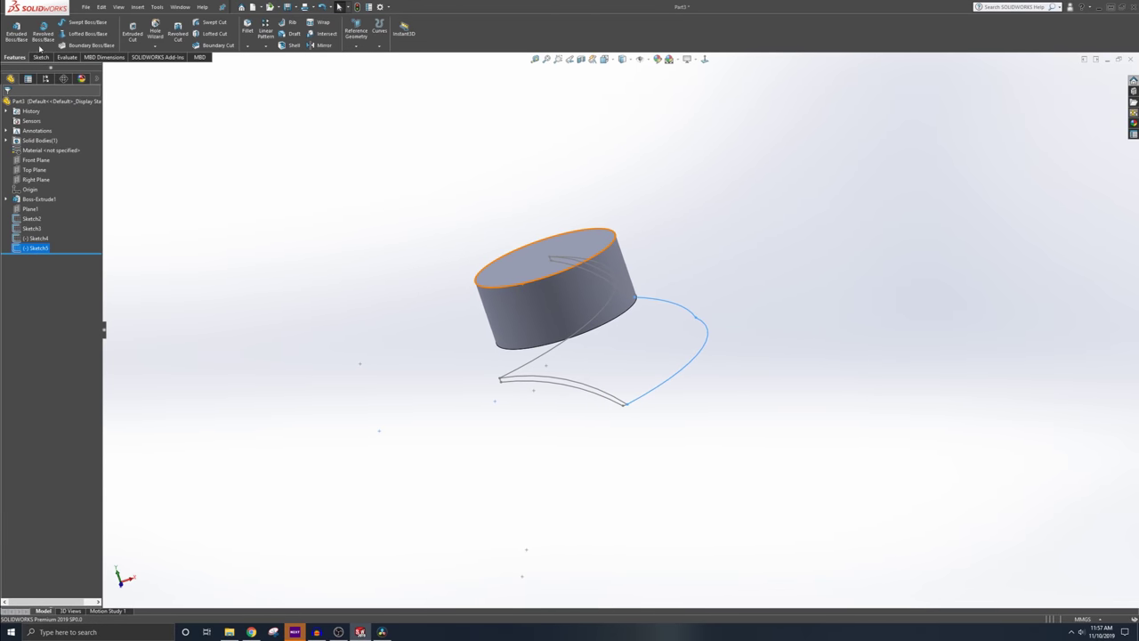
left_click(86, 34)
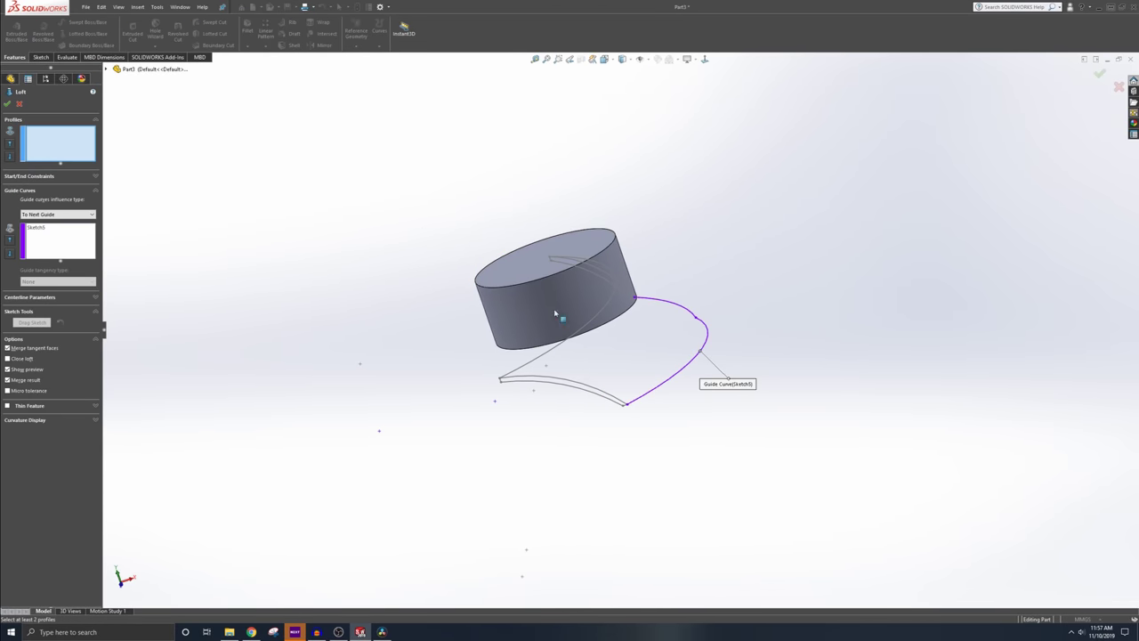
left_click(28, 231)
key("Delete")
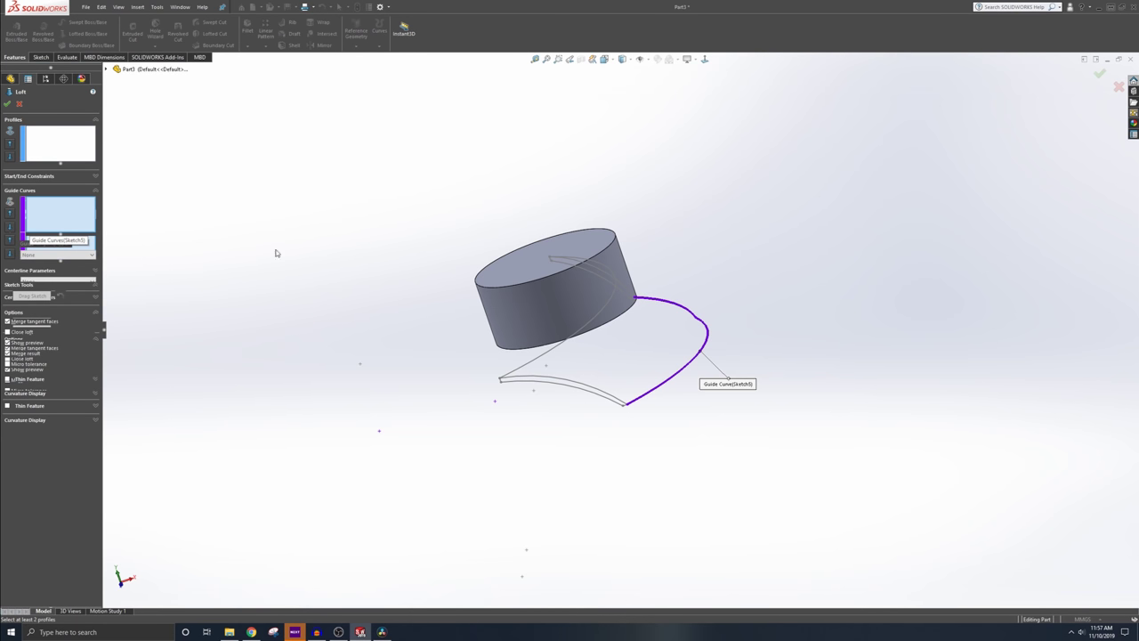
left_click(595, 276)
left_click(577, 390)
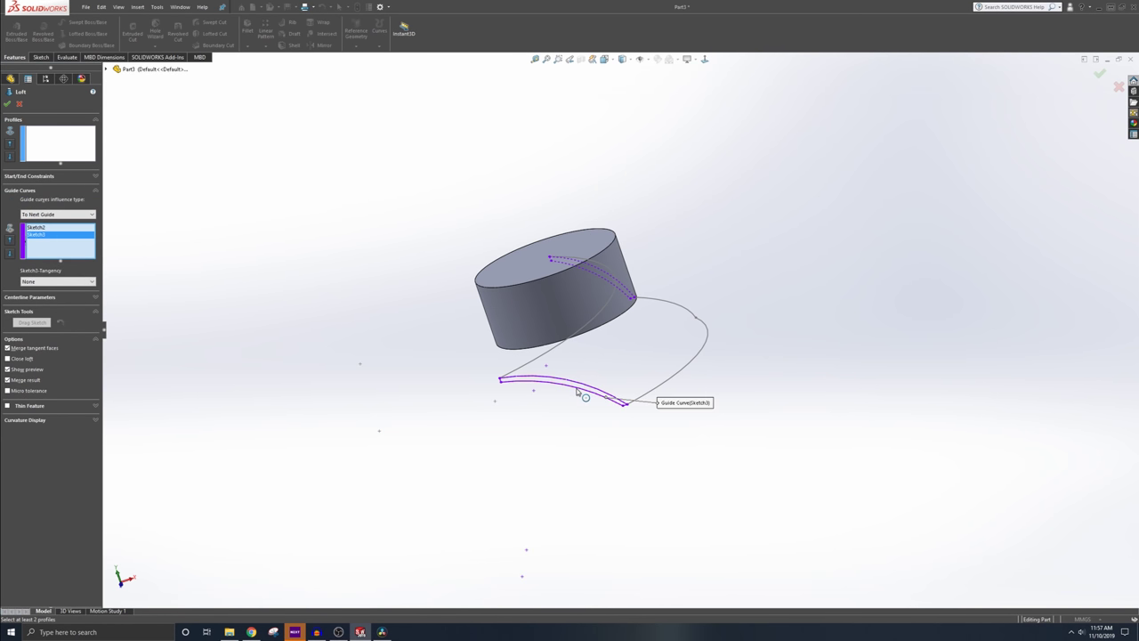
left_click(40, 227)
key("Delete")
left_click(39, 228)
key("Delete")
Loft the blade from the hub profile to the Plane1 profile, using both arc sketches as guide curves
left_click(47, 148)
left_click(603, 282)
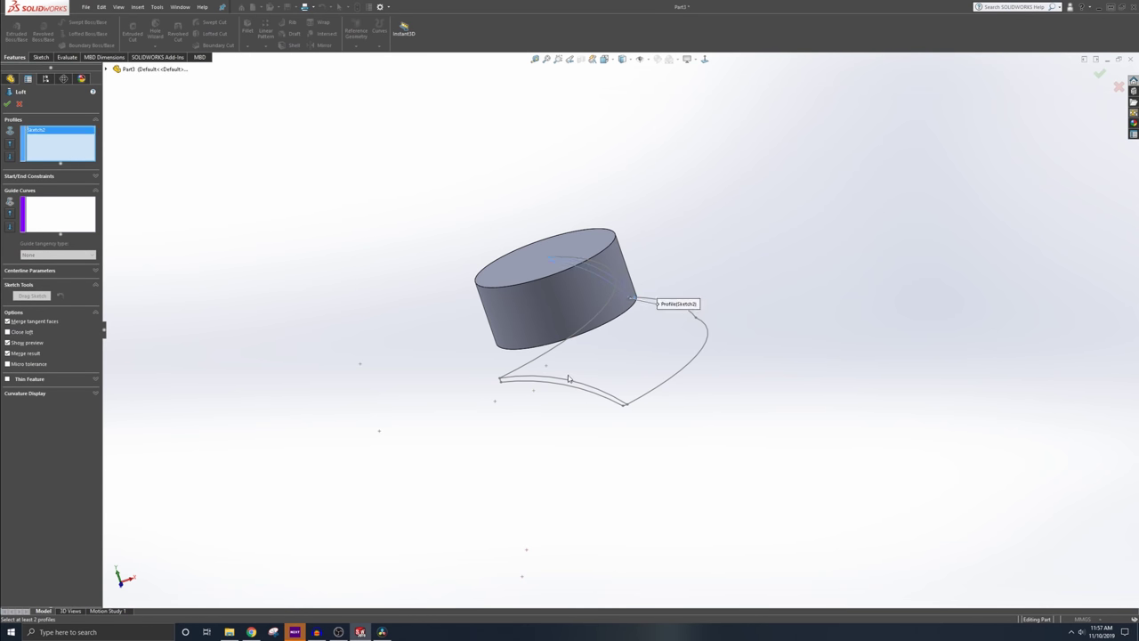
left_click(594, 396)
left_click(56, 214)
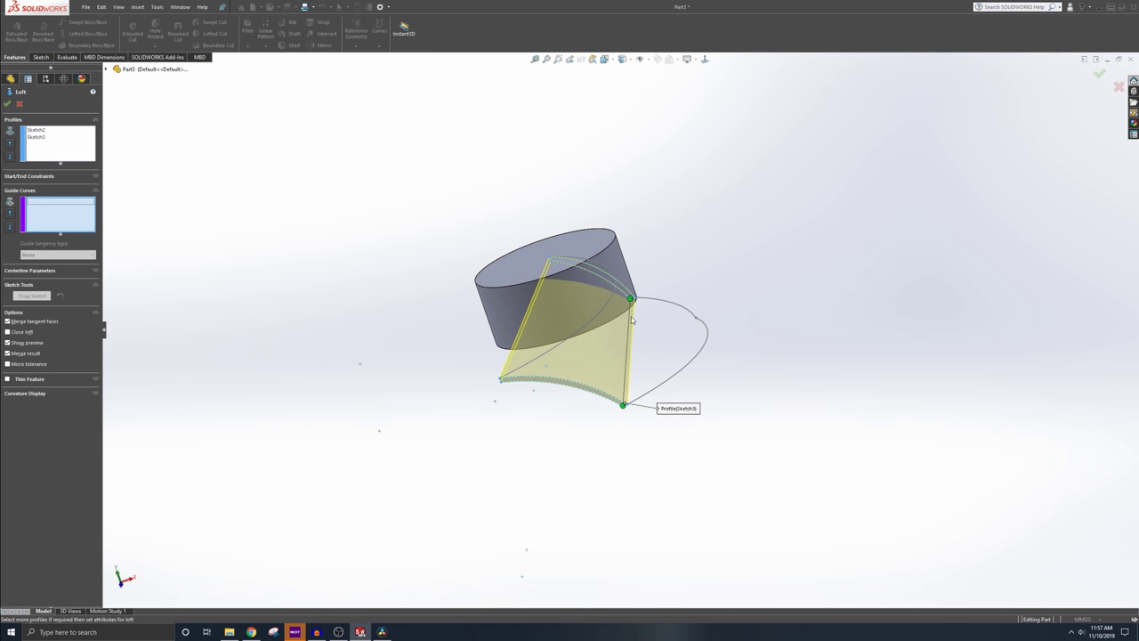
left_click(600, 317)
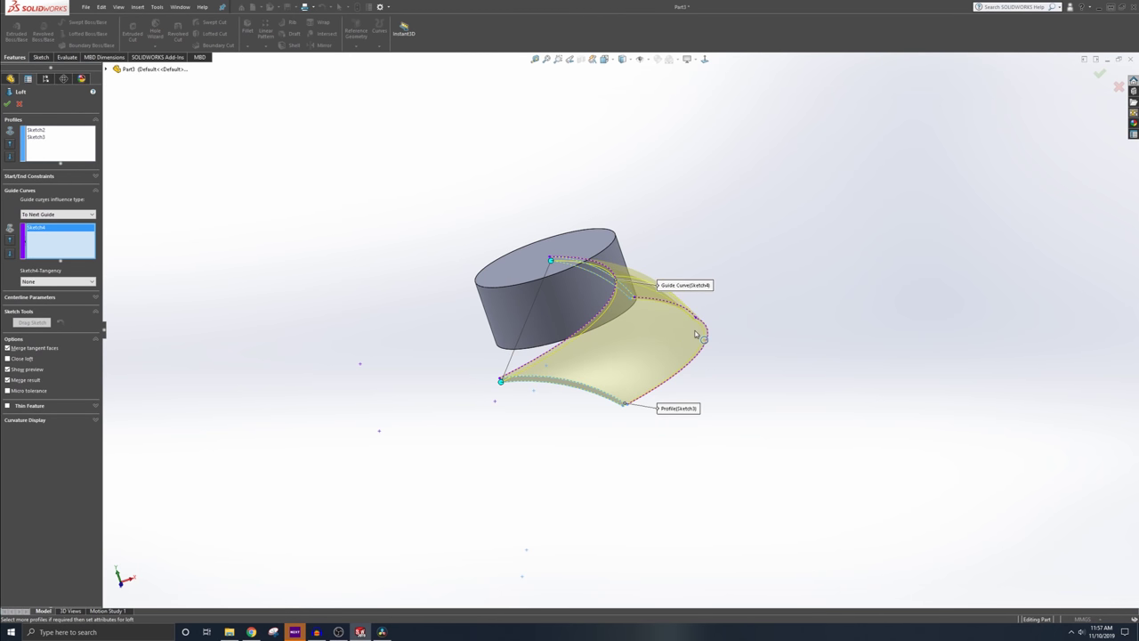
left_click(694, 320)
middle_click_drag(690, 320, 427, 258)
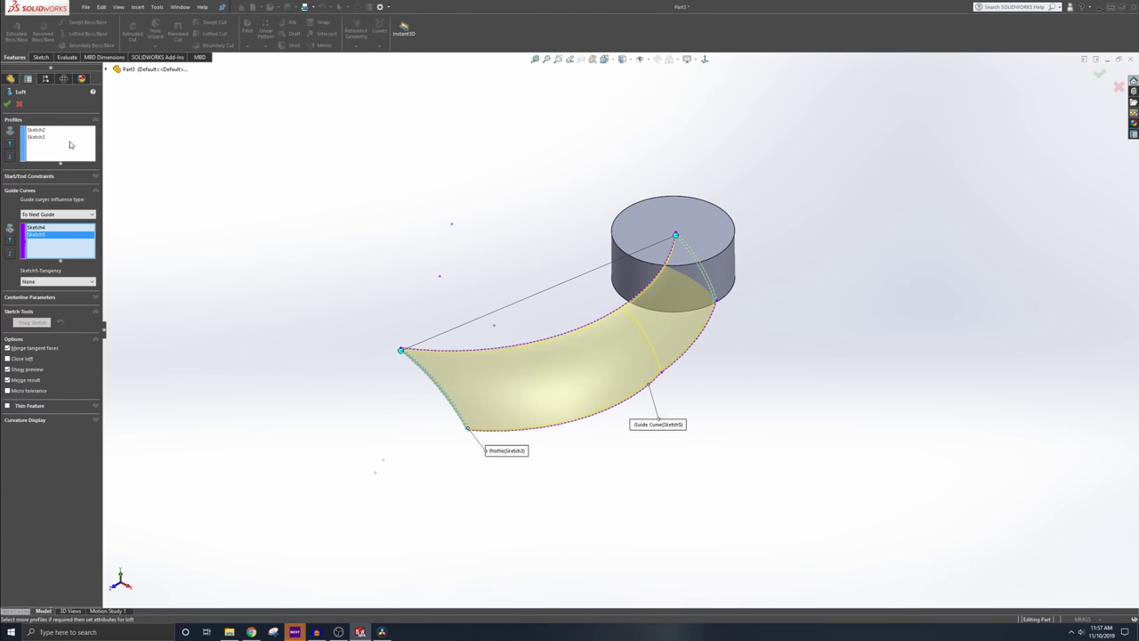
left_click(7, 104)
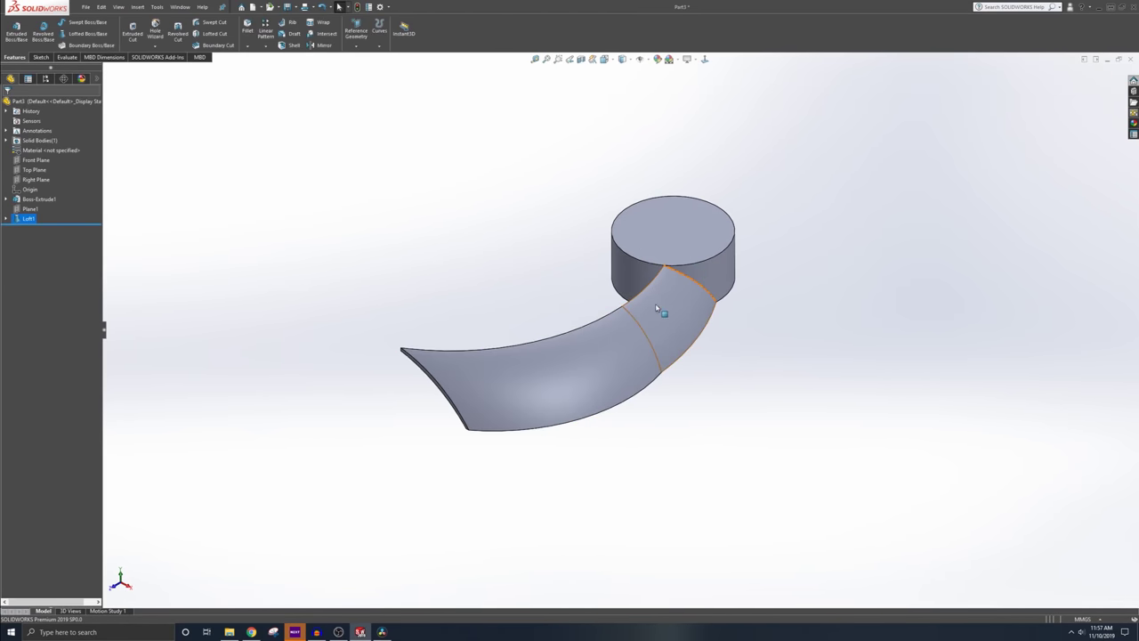
Sketch a circle about 65 mm in diameter on the cylinder's top face, centred on the origin
middle_click_drag(661, 305, 646, 180)
left_click(646, 181)
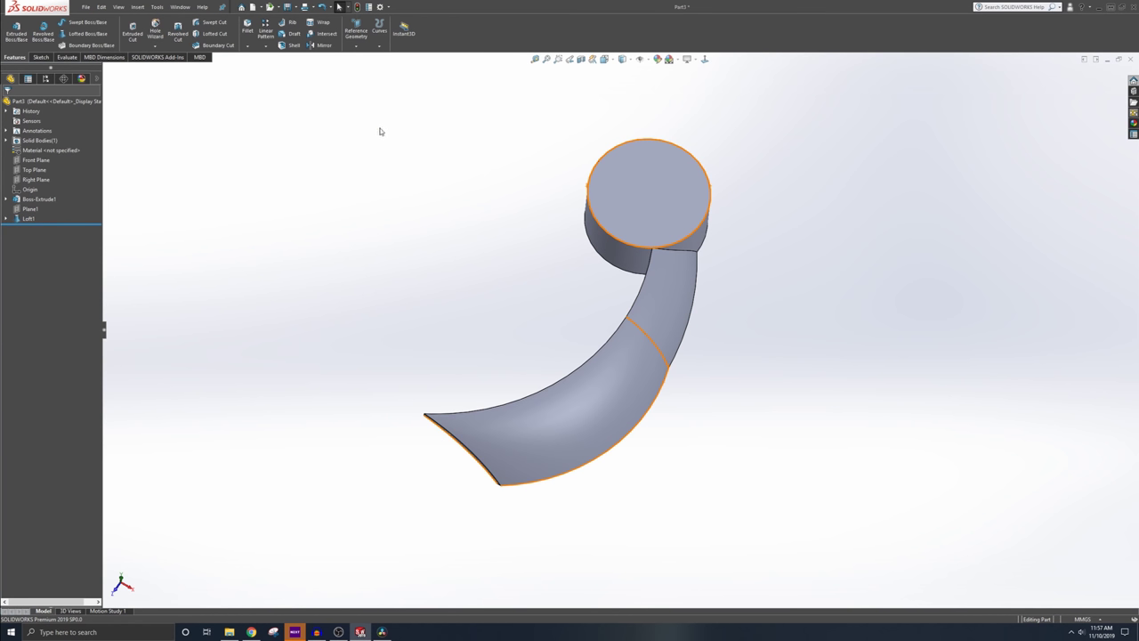
left_click(645, 178)
left_click(690, 148)
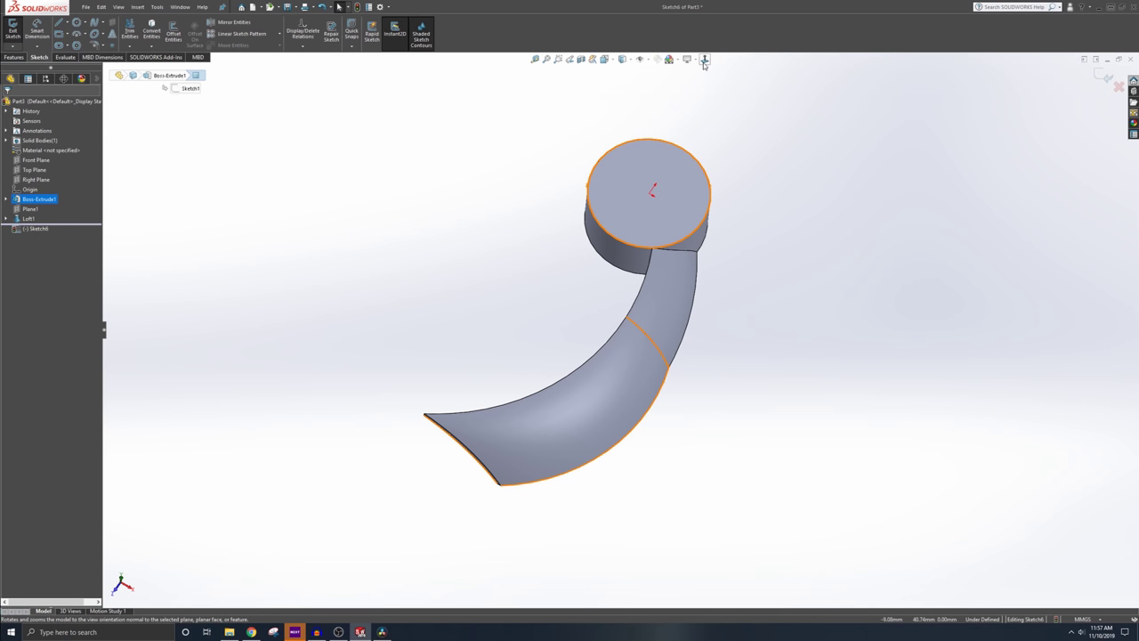
left_click(76, 22)
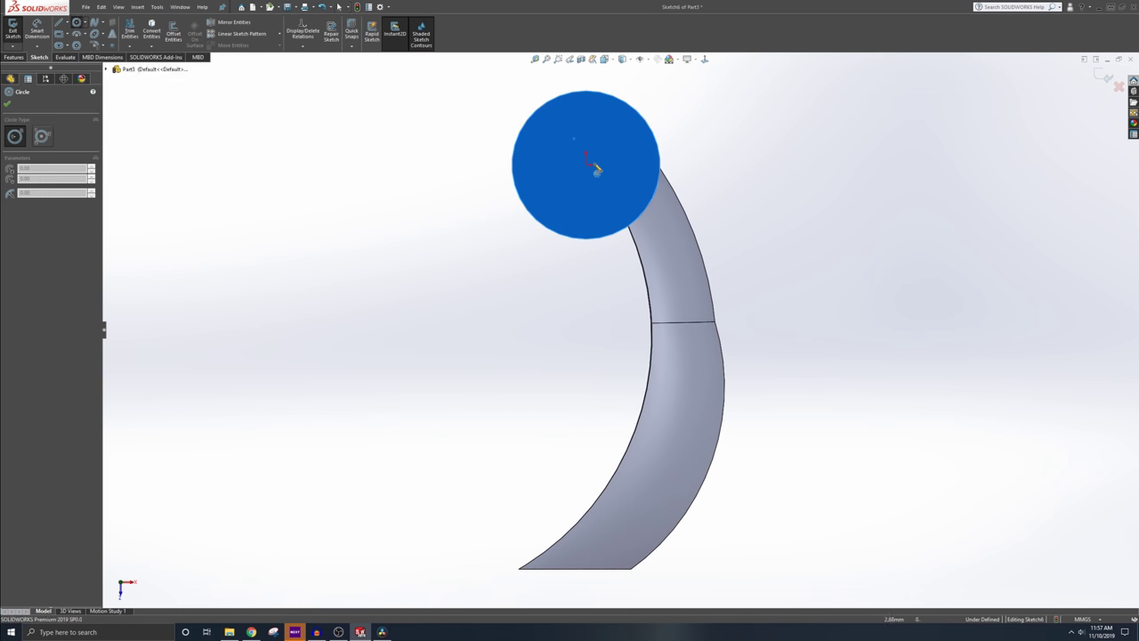
left_click(585, 161)
left_click(723, 119)
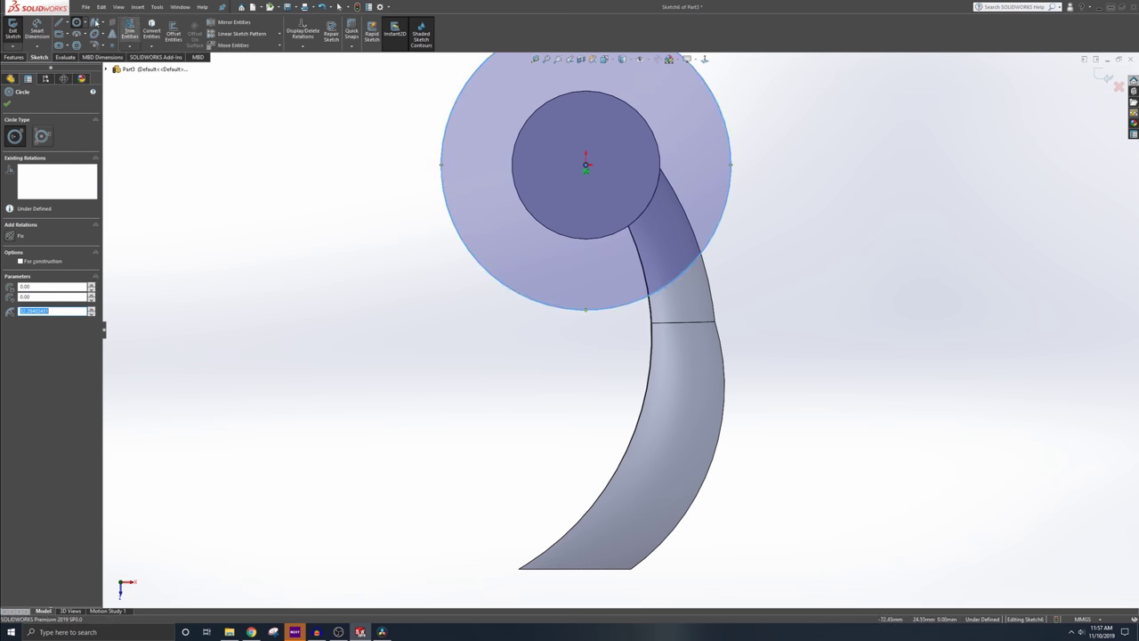
Dimension the circle's diameter as 135 mm
key("Escape")
left_click(731, 185)
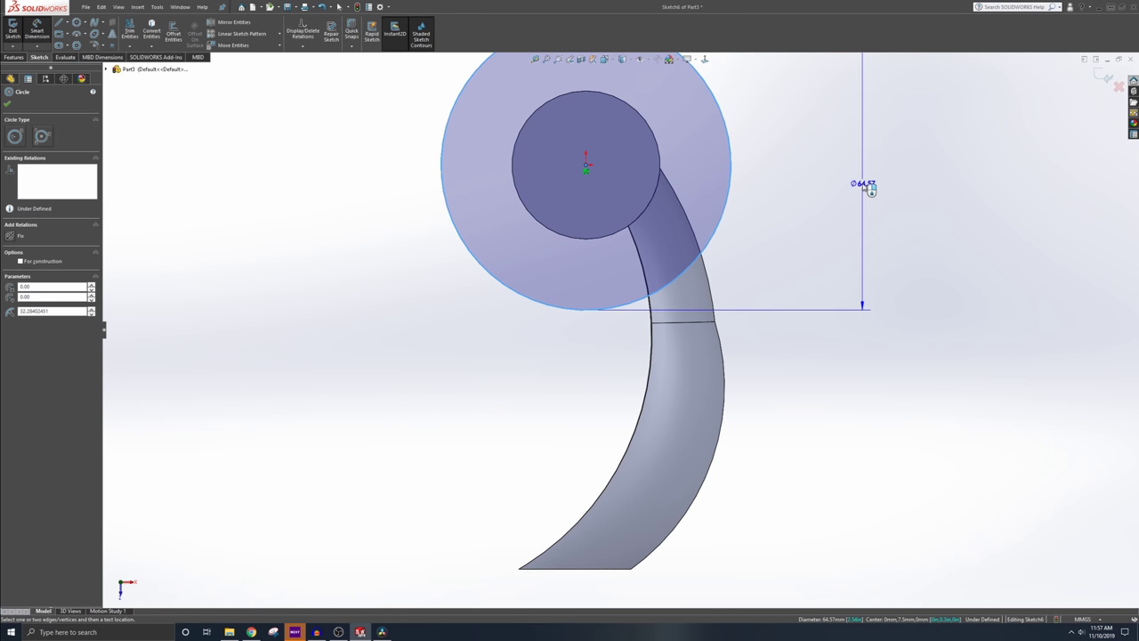
left_click(864, 184)
key("Return")
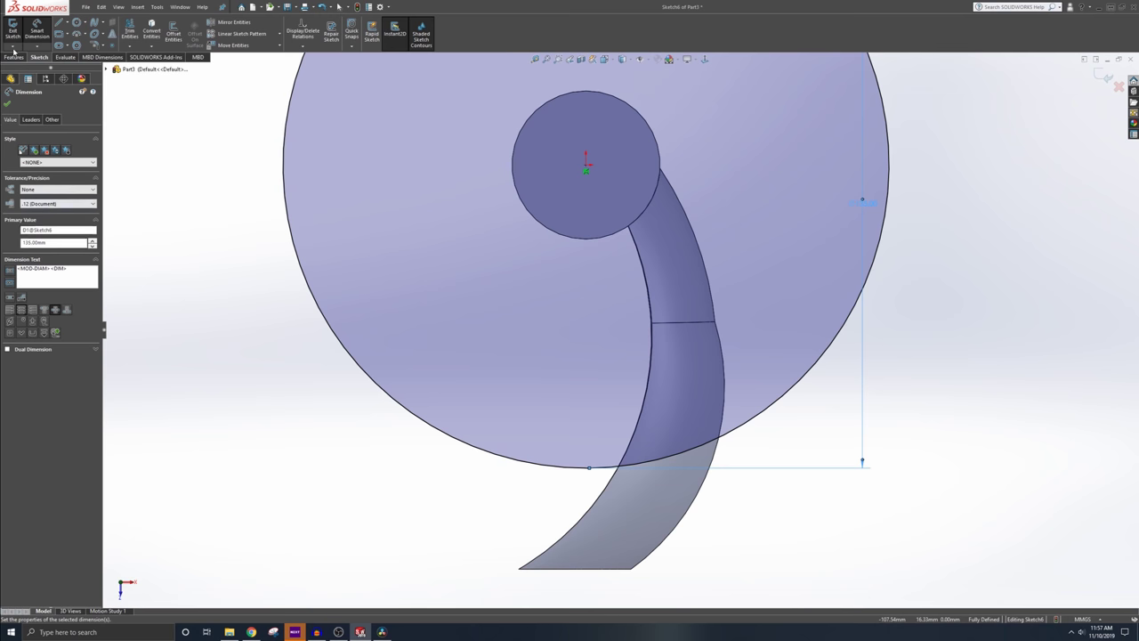
Cut away the blade material outside the circle with an Extruded Cut set to Through All - Both and the cut side flipped
left_click(13, 43)
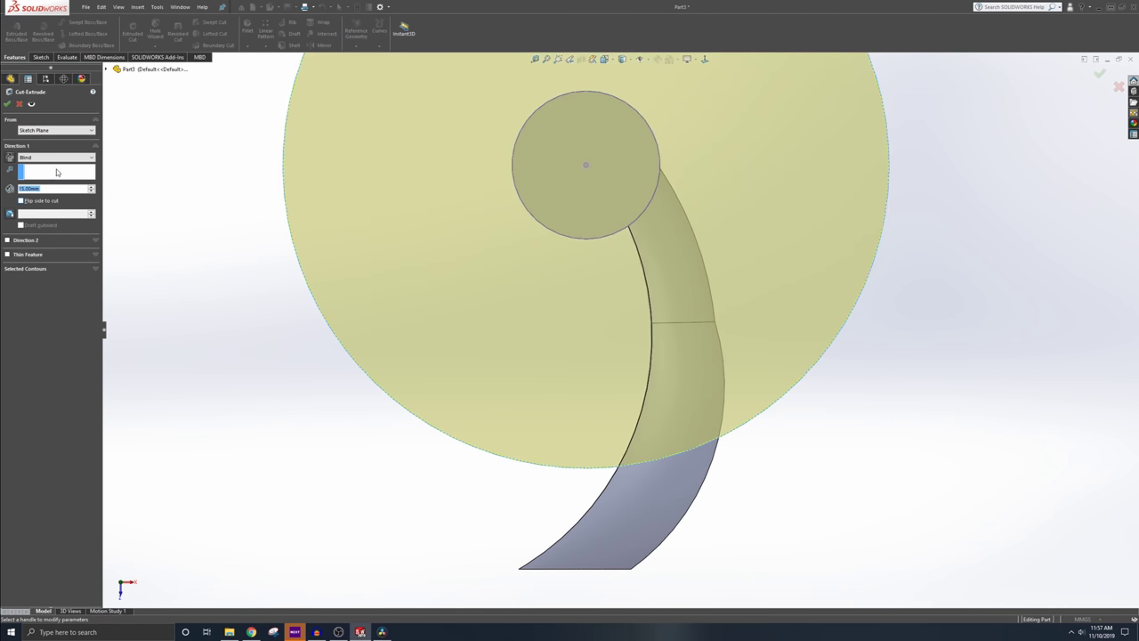
left_click(56, 158)
left_click(61, 172)
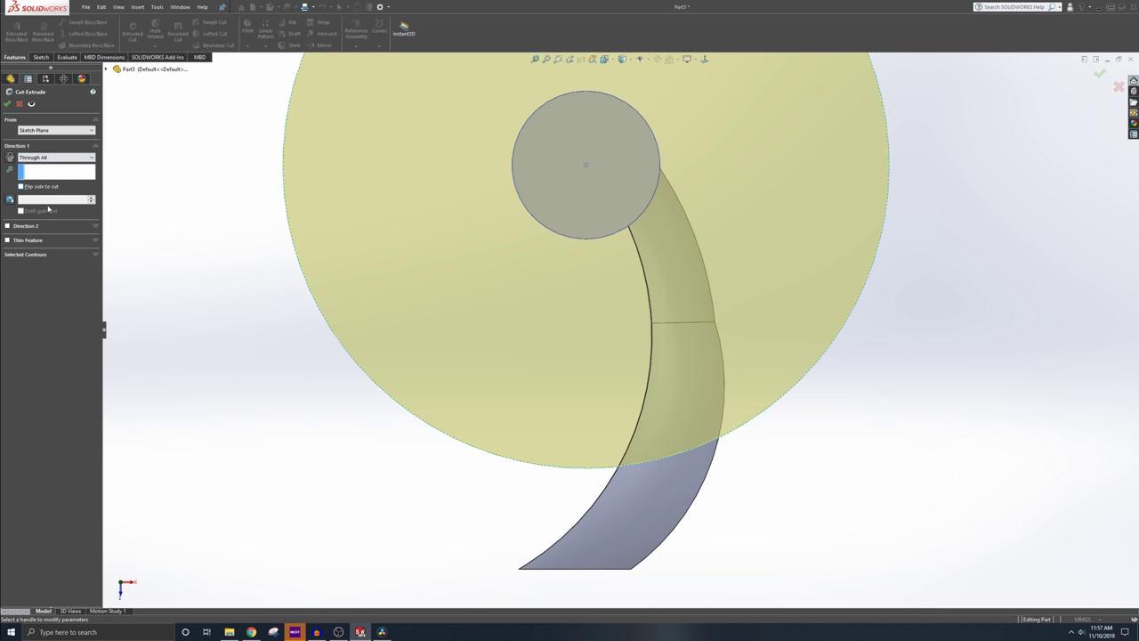
left_click(73, 157)
left_click(61, 176)
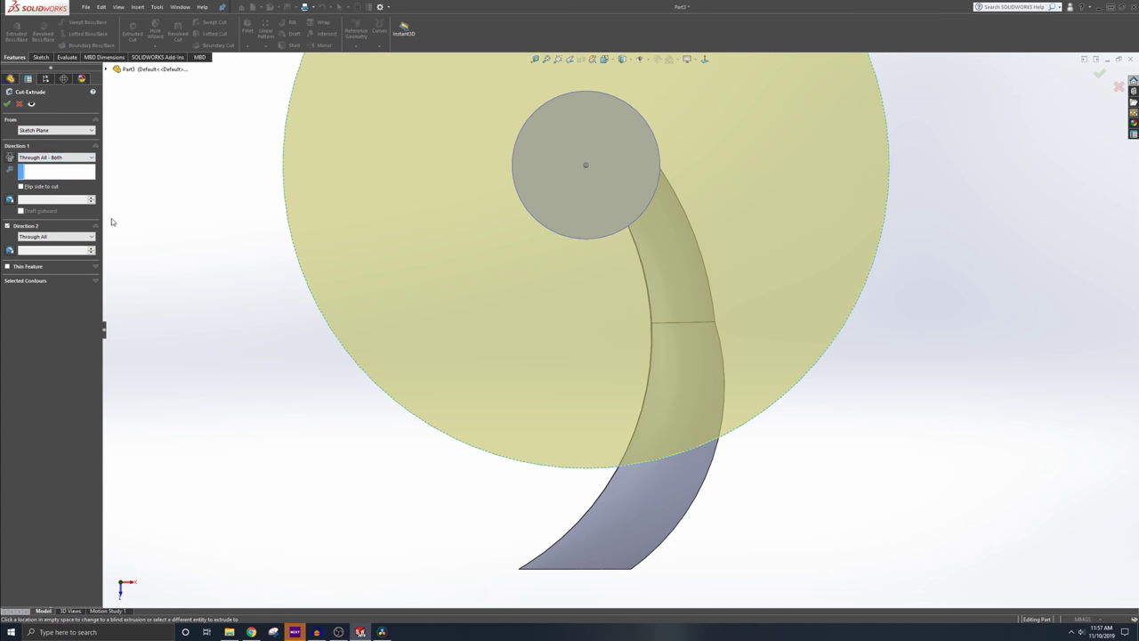
left_click(21, 187)
scroll(483, 318, "up", 4)
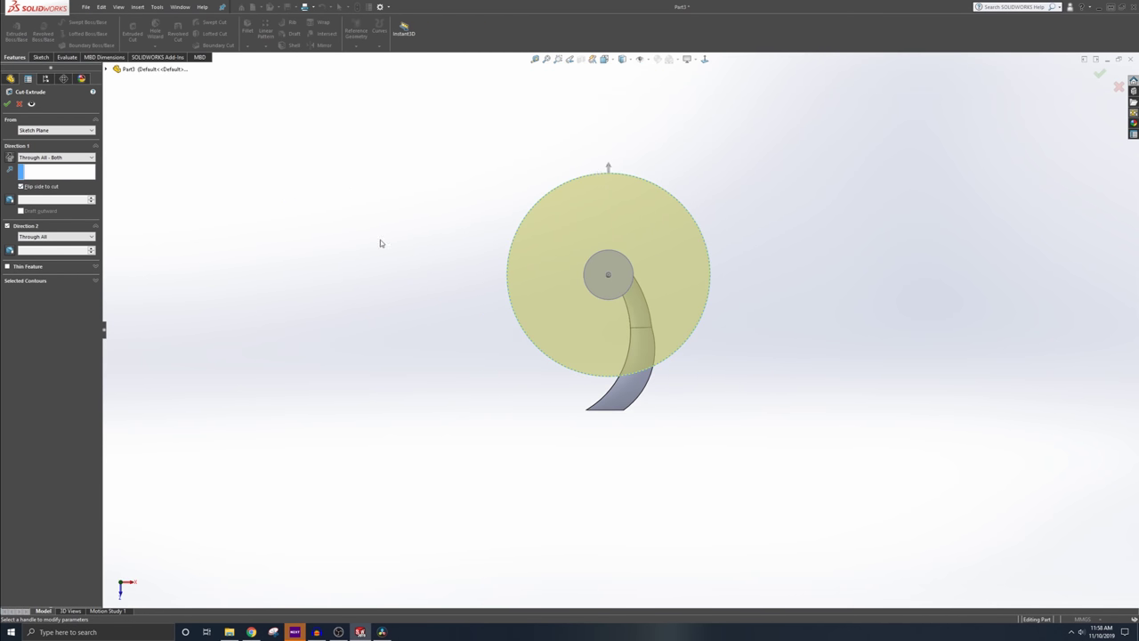
left_click(8, 104)
scroll(622, 366, "up", 3)
middle_click_drag(635, 374, 655, 469)
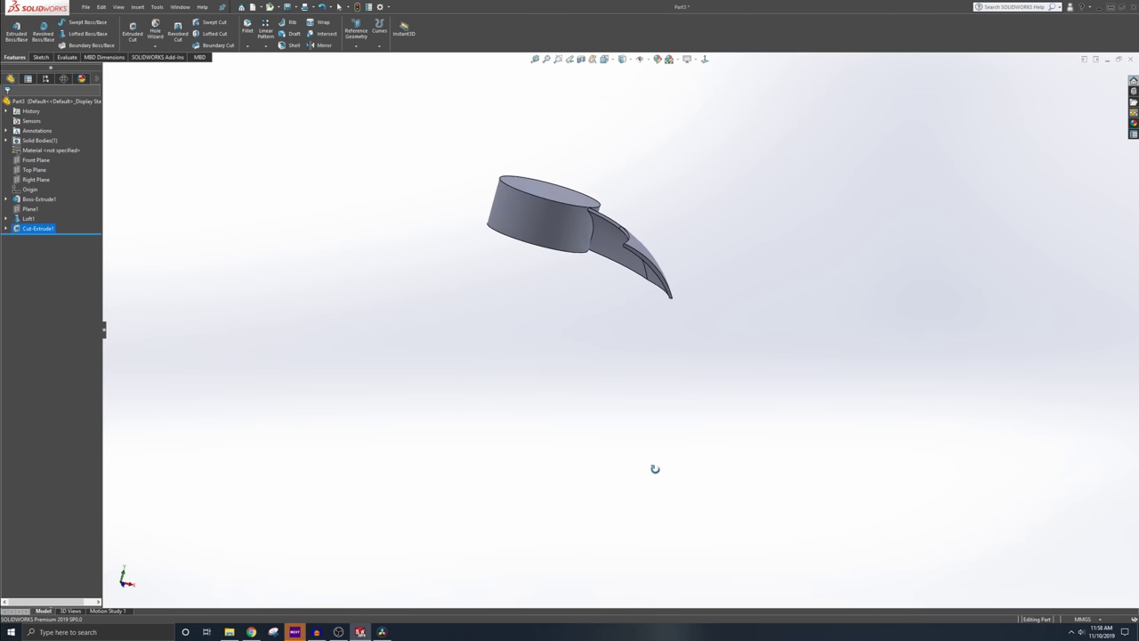
left_click(265, 46)
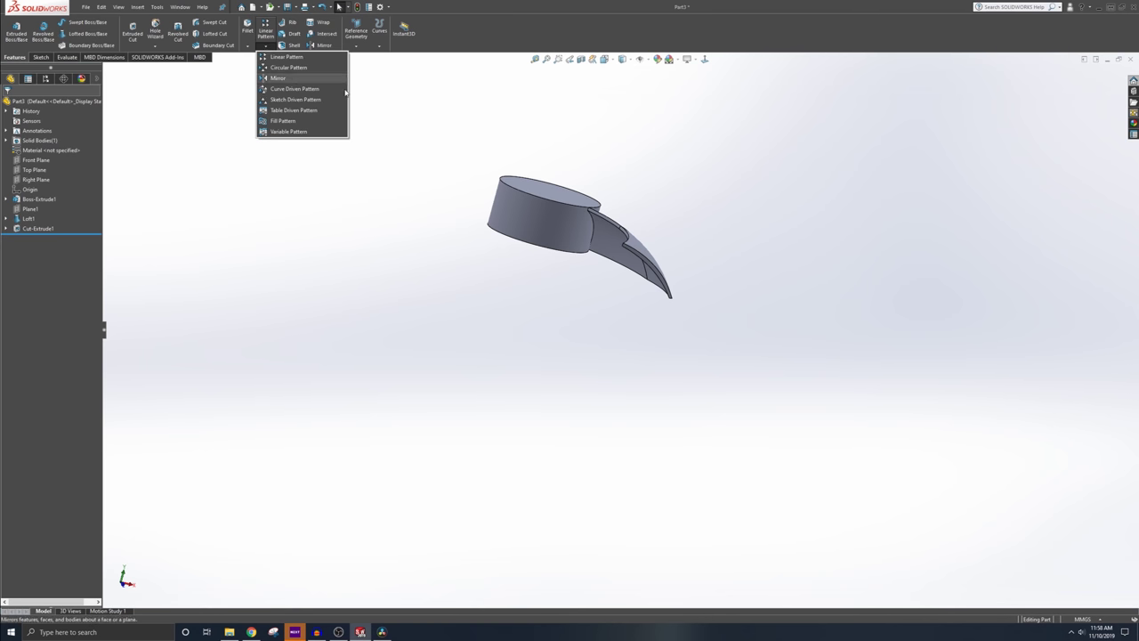
left_click(460, 216)
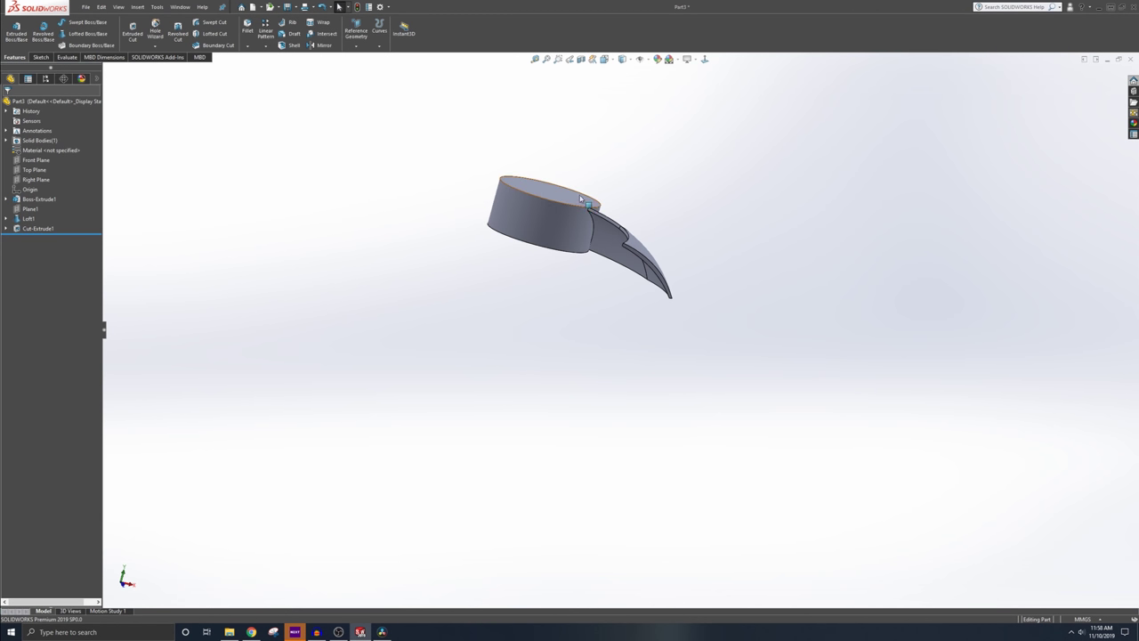
middle_click_drag(674, 235, 488, 350)
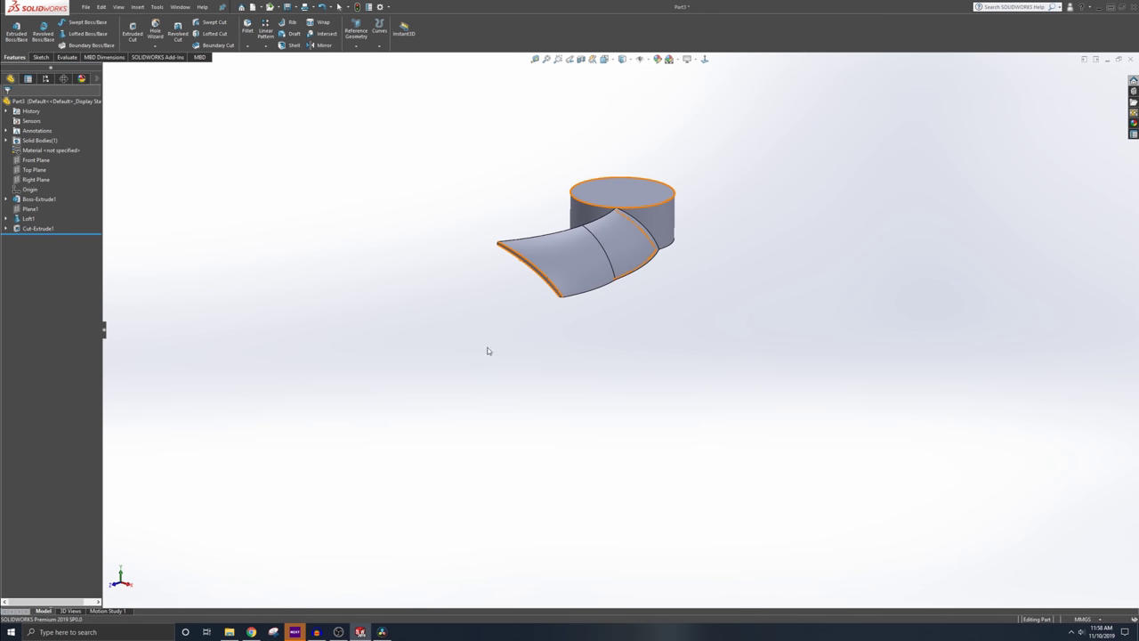
Start a symmetric fillet with a 5 mm radius on the short corner edge at the concave side of the blade tip
left_click(247, 46)
left_click(258, 57)
middle_click_drag(307, 245, 447, 324)
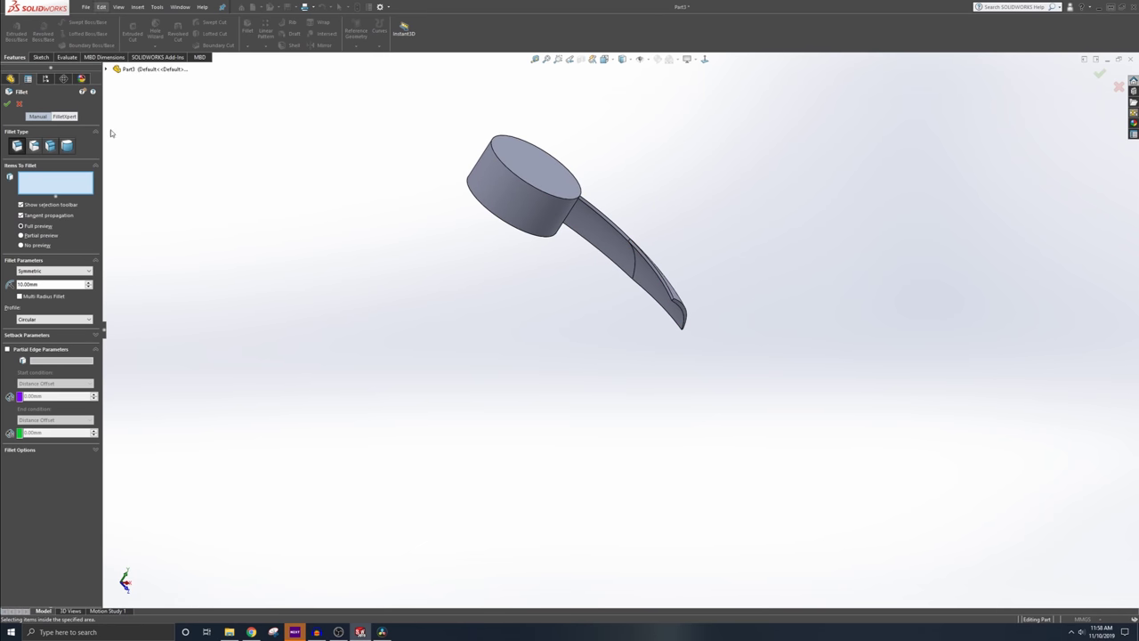
double_click(73, 285)
type("15")
key("Return")
scroll(674, 310, "down", 6)
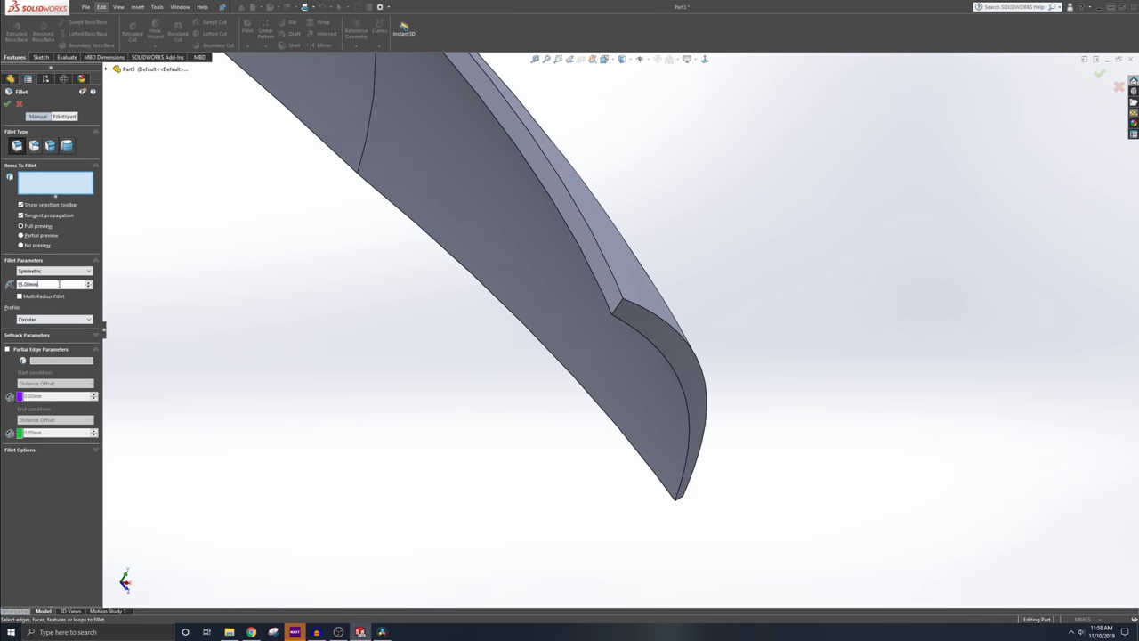
type("5")
key("Return")
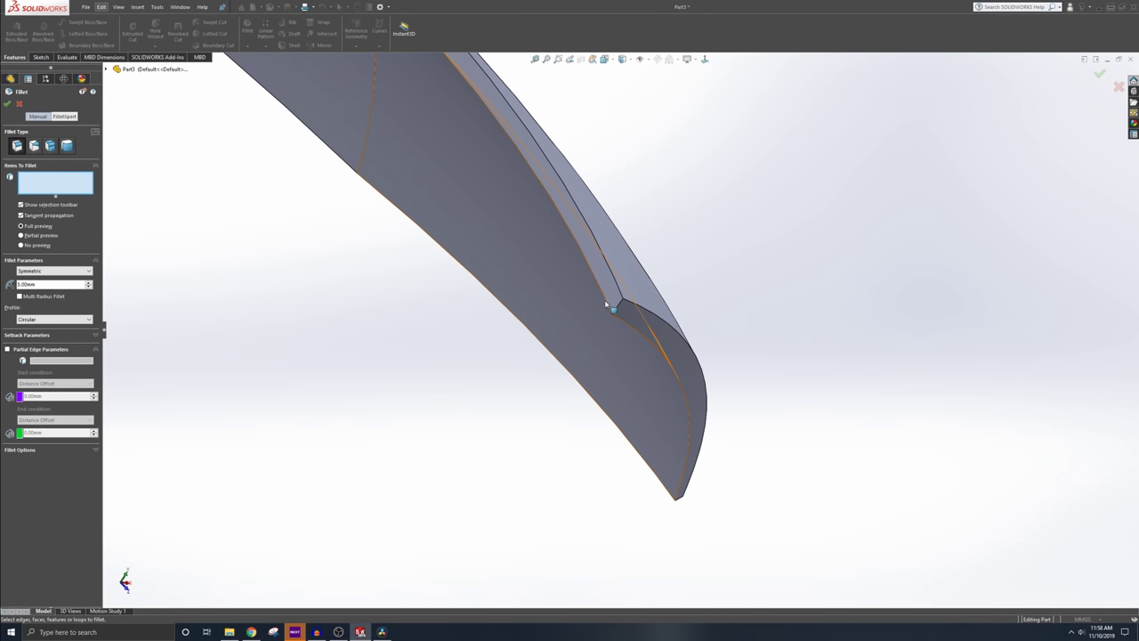
left_click(619, 308)
Set the blade-tip corner fillet's radius to 2 mm and apply it
scroll(555, 329, "down", 5)
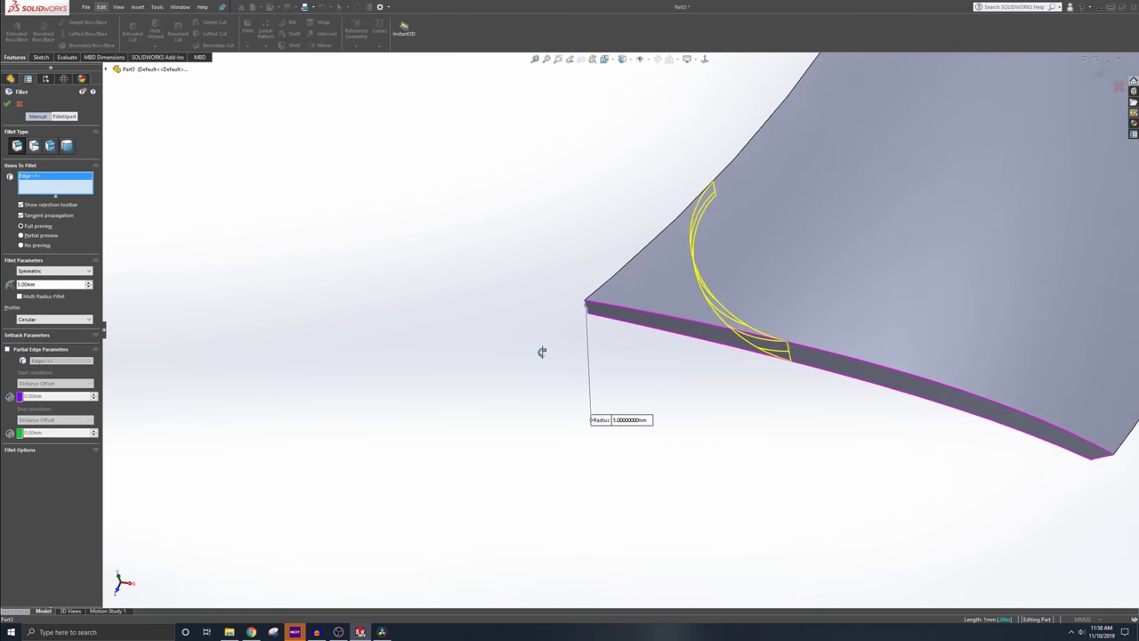
mouse_move(566, 355)
middle_mouse_down()
mouse_move(538, 359)
mouse_move(548, 358)
middle_mouse_up()
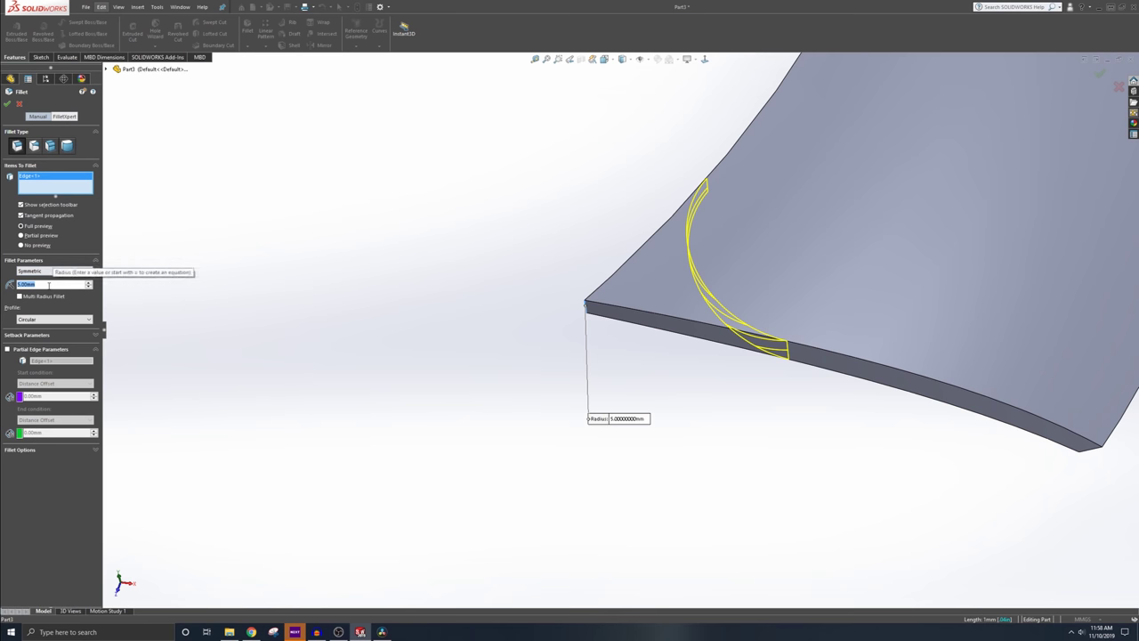
type("2")
key("Return")
left_click(6, 102)
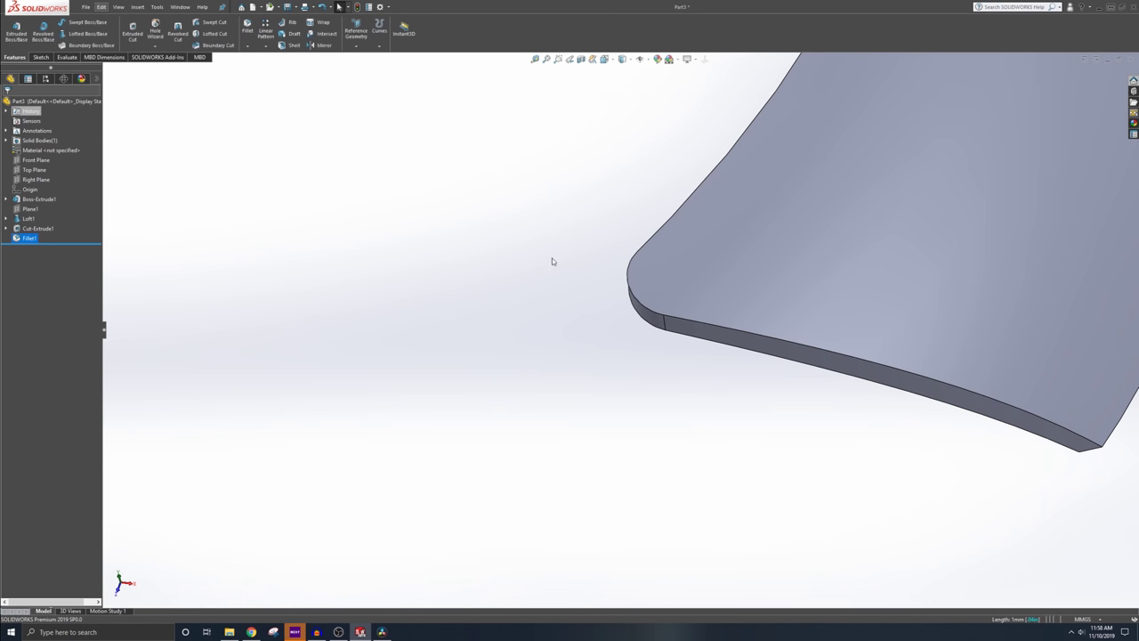
Fillet the two long edges along the blade's concave side near the hub with a 0.4 mm radius
scroll(643, 303, "up", 7)
middle_click_drag(676, 329, 679, 282)
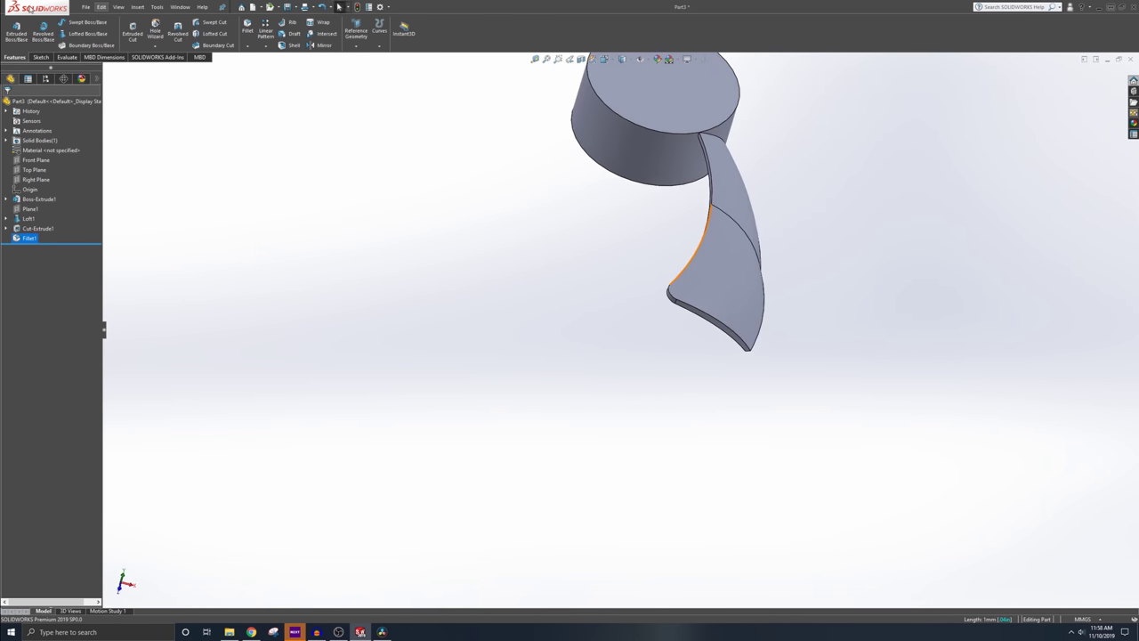
left_click(248, 29)
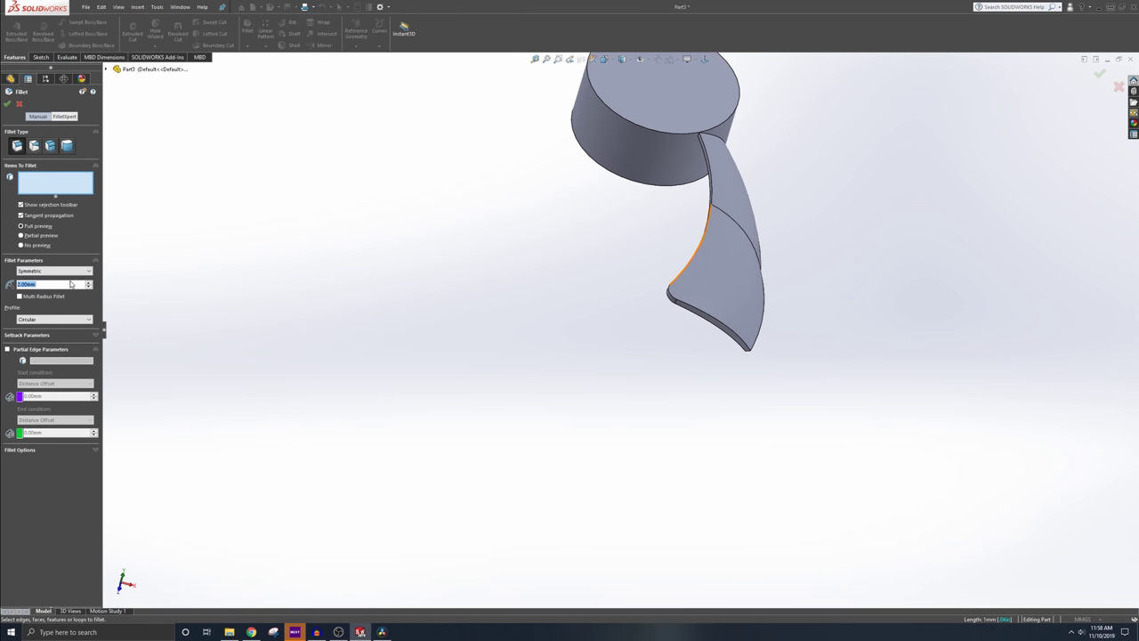
type(".4")
key("Return")
scroll(732, 174, "down", 5)
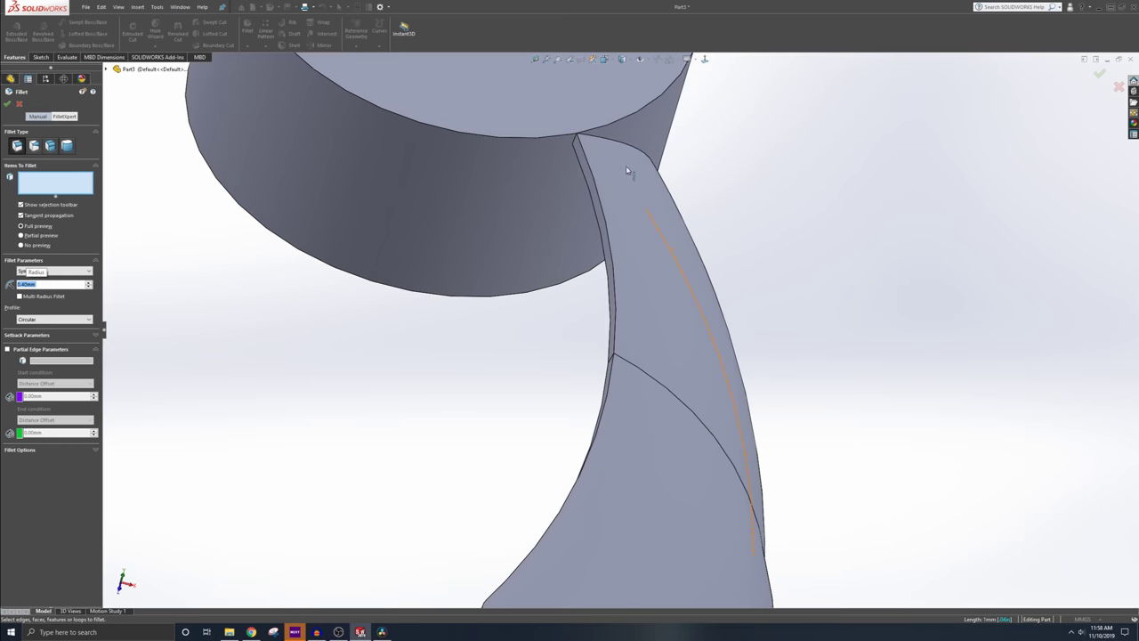
left_click(593, 180)
left_click(594, 203)
scroll(631, 368, "up", 5)
middle_click_drag(597, 472, 681, 432)
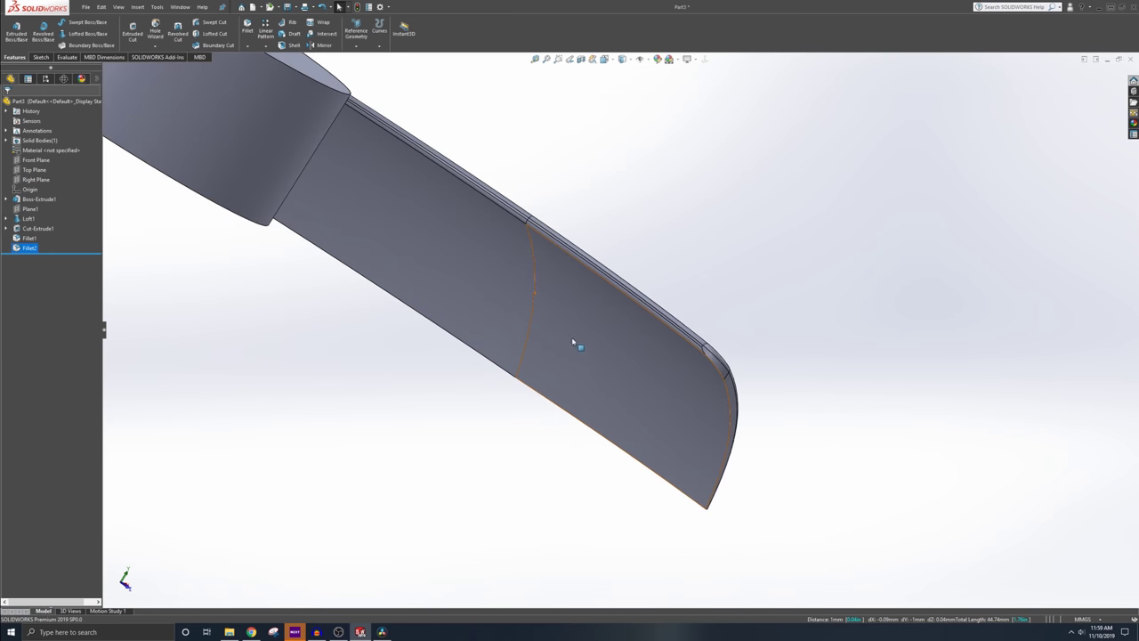
middle_click_drag(560, 353, 686, 246)
scroll(579, 329, "up", 3)
scroll(483, 228, "down", 5)
middle_click_drag(679, 440, 504, 362)
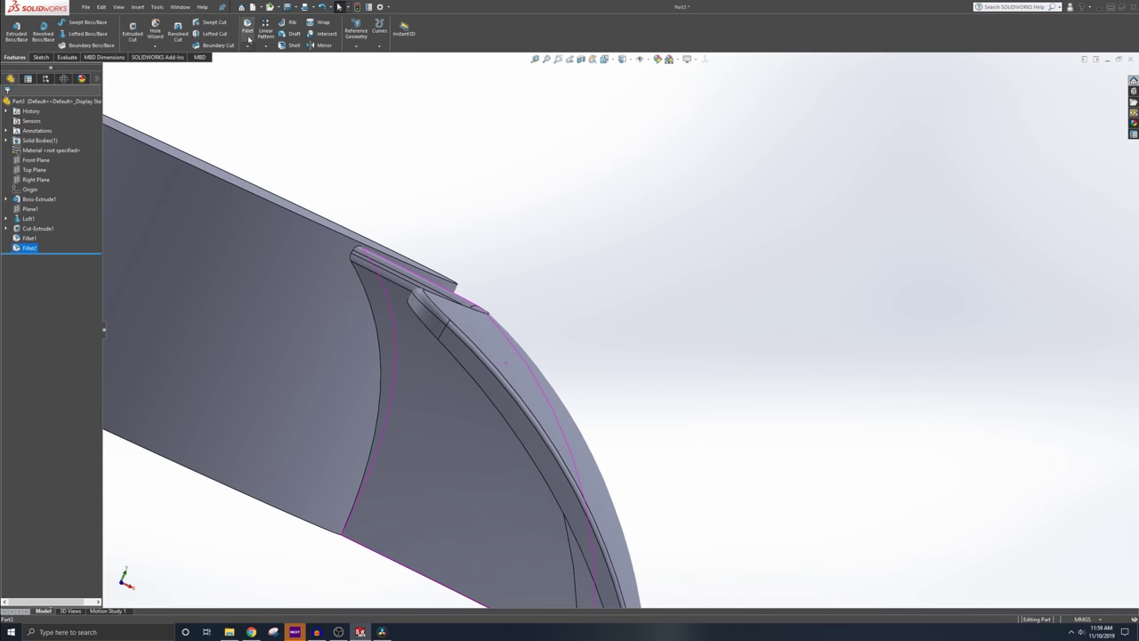
Fillet the edge where the blade's concave side meets the hub with a 2 mm radius
left_click(378, 338)
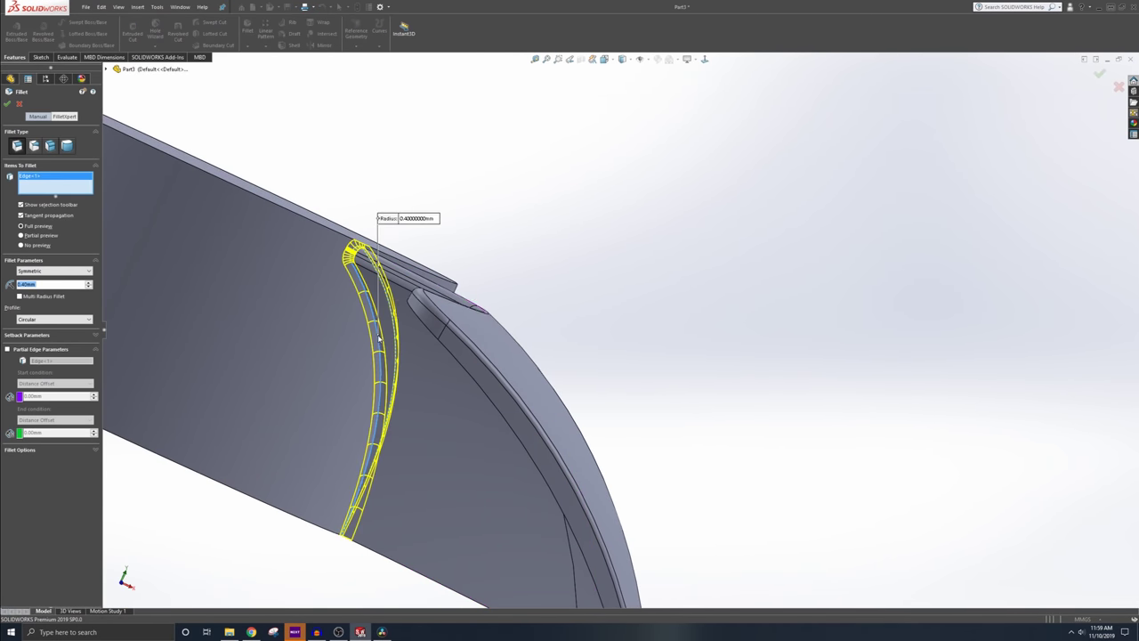
type("2")
key("Return")
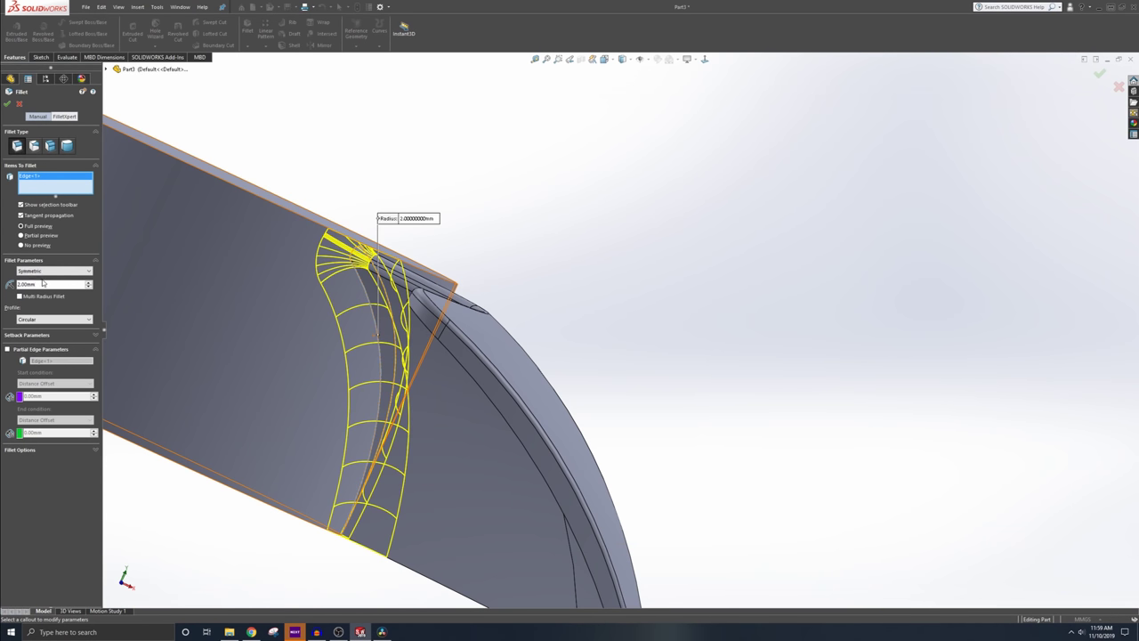
middle_click_drag(340, 308, 222, 305)
scroll(222, 305, "up", 1)
left_click(11, 105)
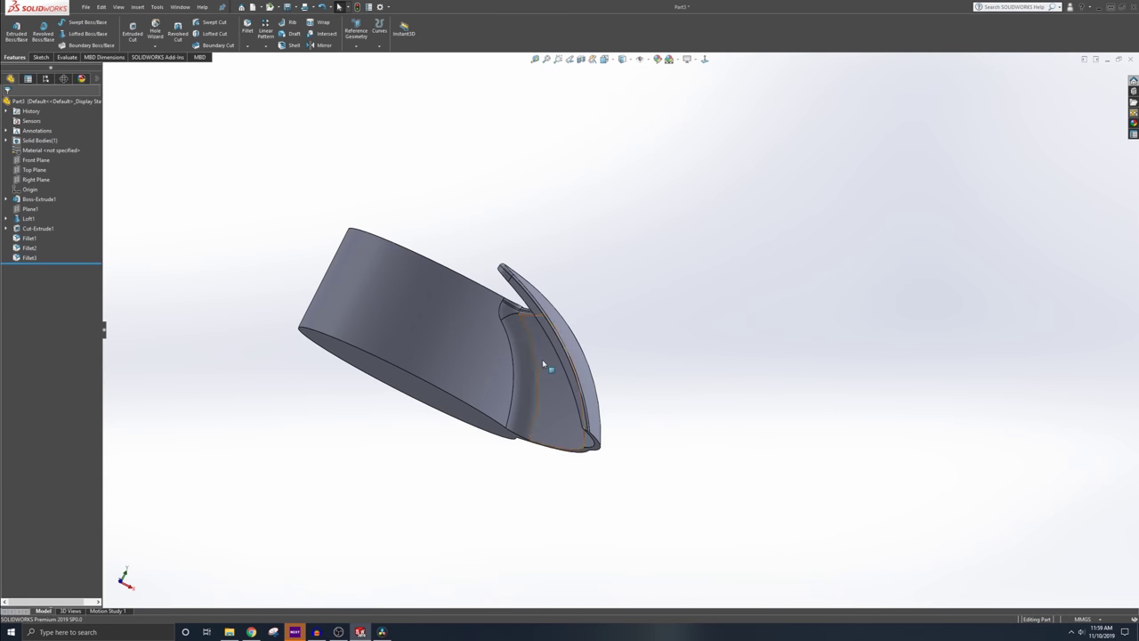
Smooth the crease across the middle of the blade's other side with a 20 mm symmetric fillet
middle_click_drag(545, 365, 462, 330)
scroll(462, 331, "down", 5)
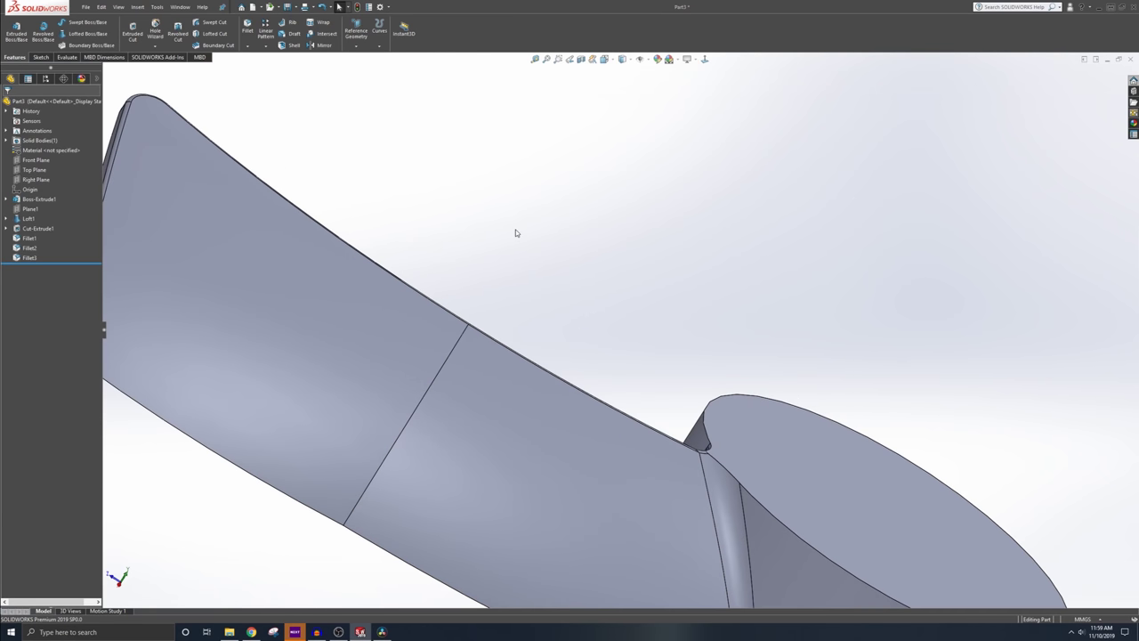
left_click(247, 27)
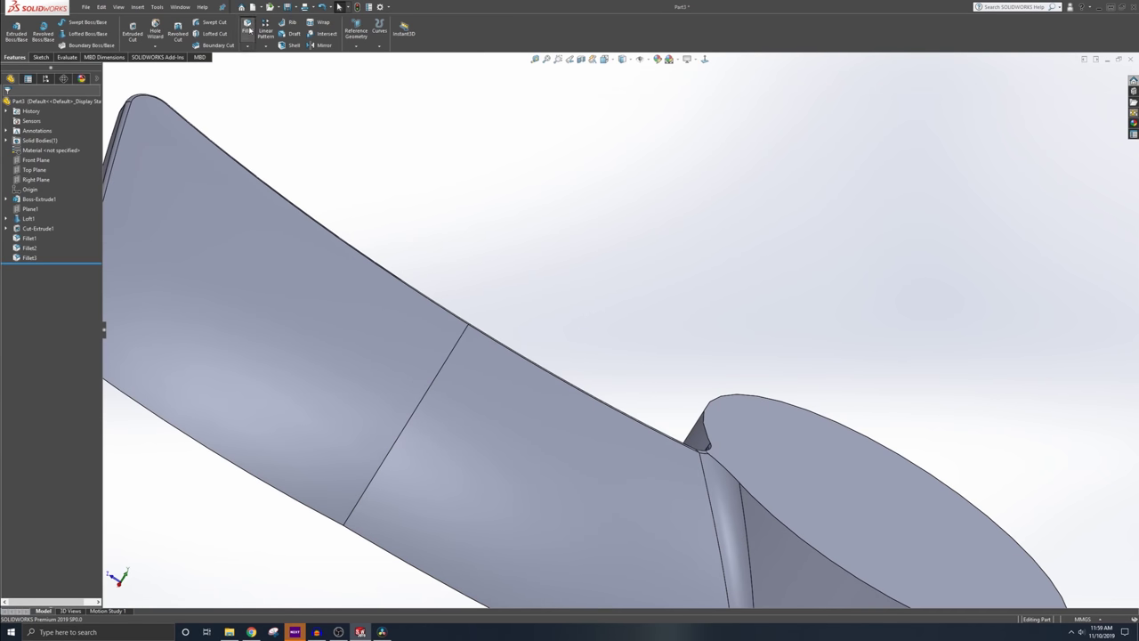
left_click(453, 352)
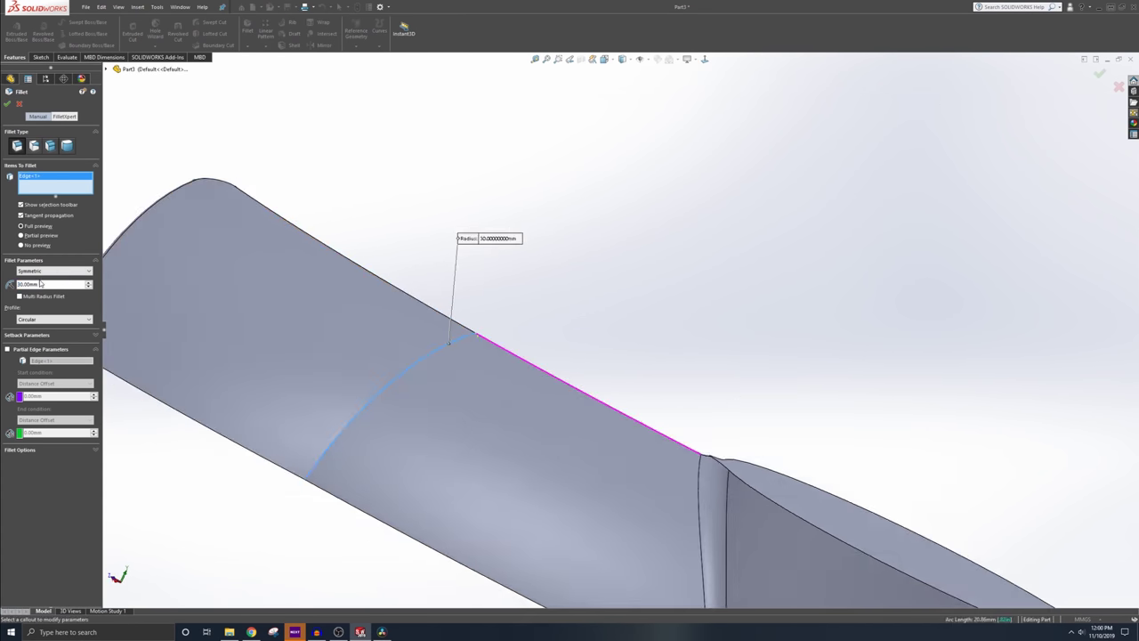
type("20")
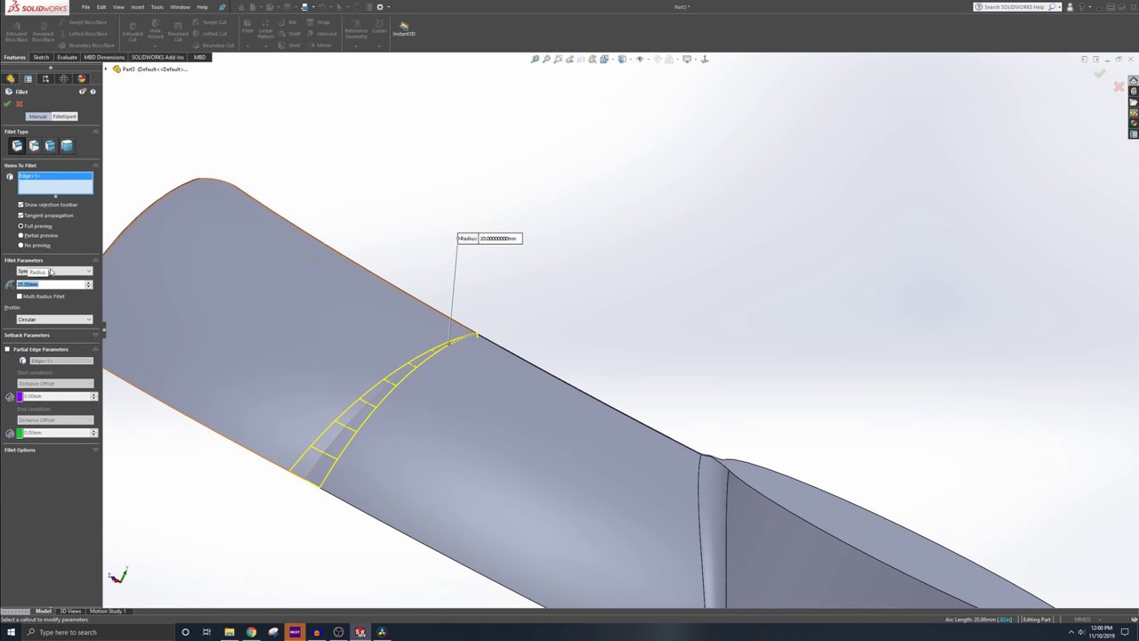
middle_click_drag(262, 302, 241, 257)
left_click(17, 103)
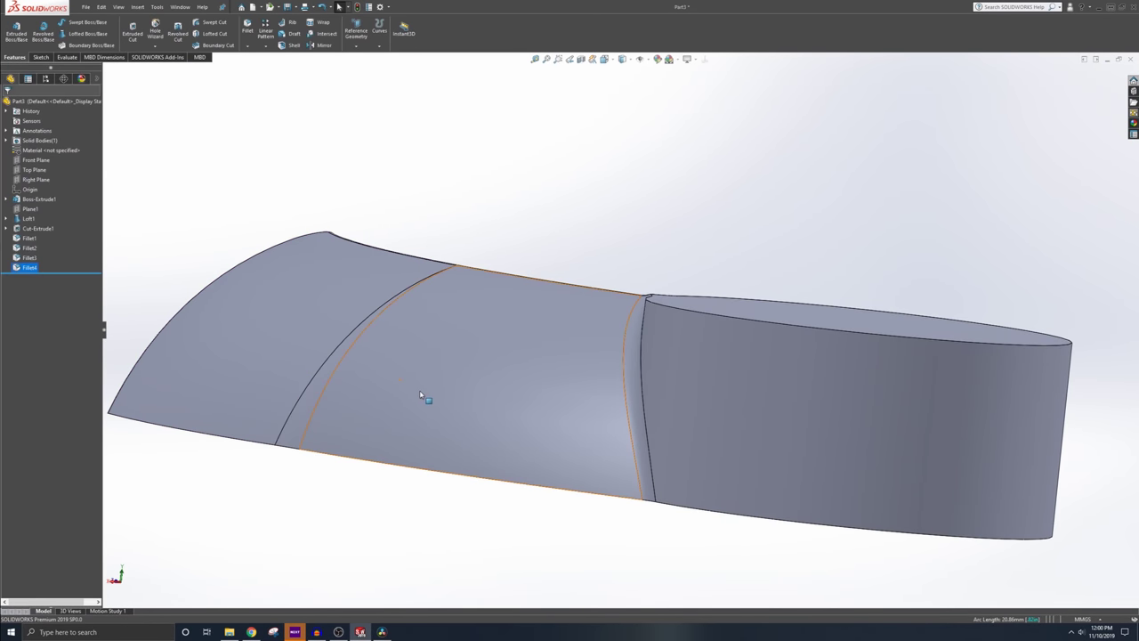
Start a circular pattern with features and faces turned off, and select the hub-and-blade solid as the body to pattern
middle_click_drag(425, 394, 512, 366)
scroll(489, 330, "up", 5)
middle_click_drag(502, 321, 373, 158)
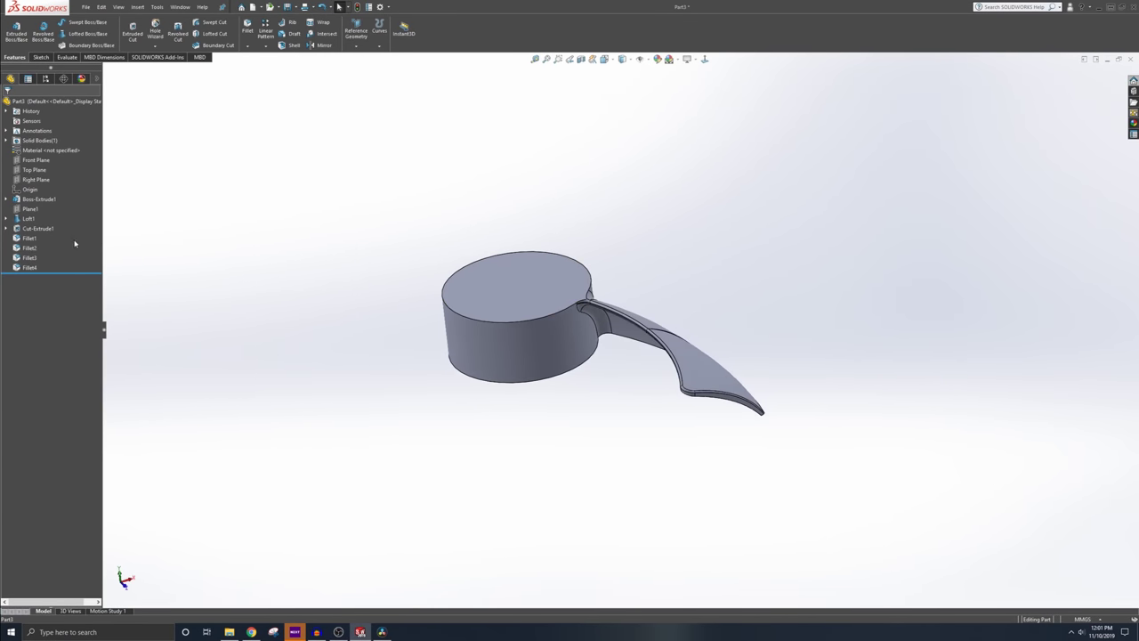
left_click(265, 45)
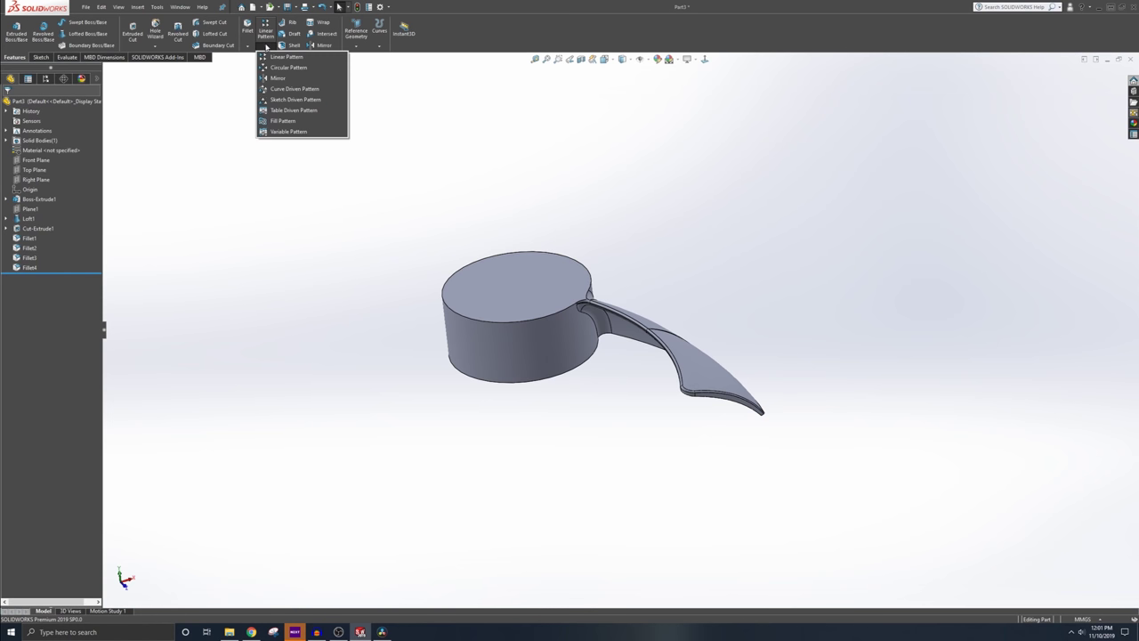
left_click(287, 68)
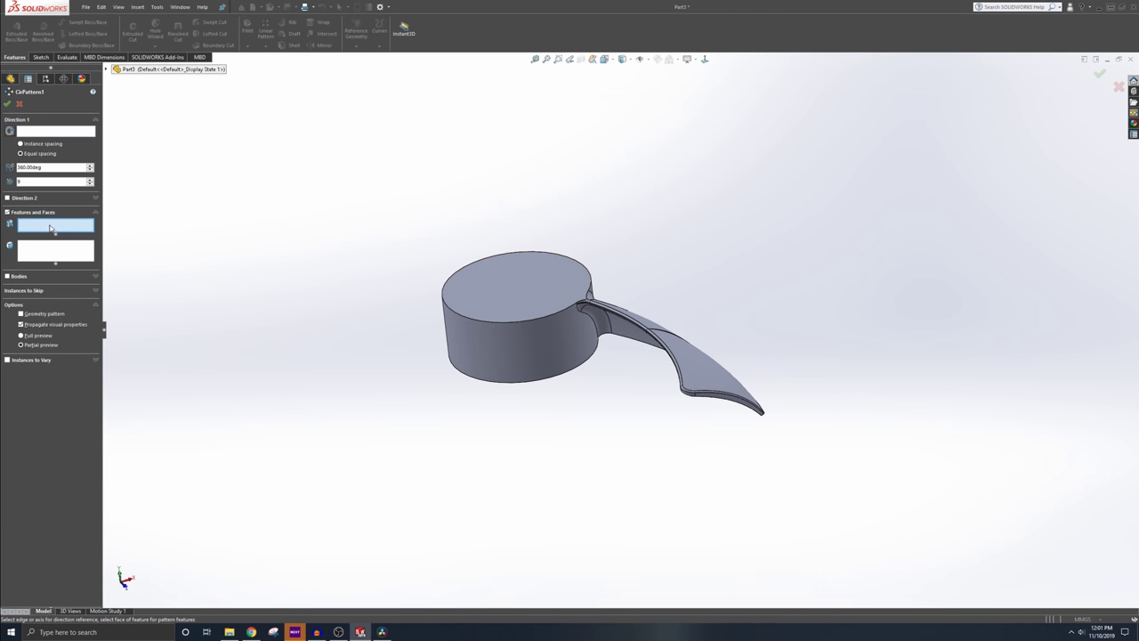
left_click(7, 212)
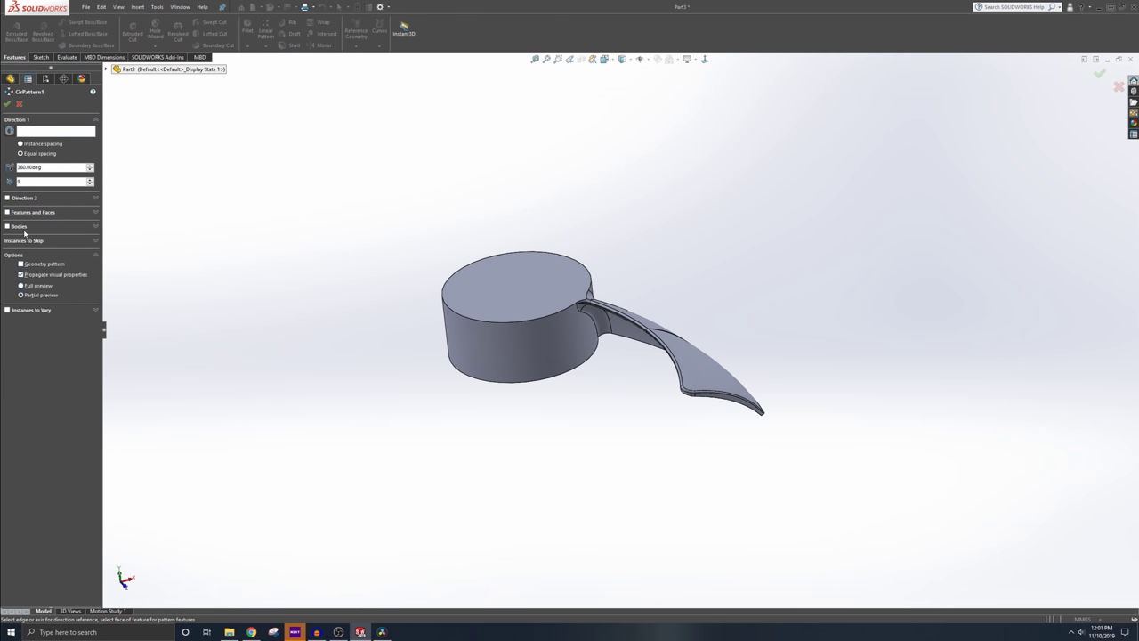
left_click(14, 227)
left_click_drag(304, 201, 859, 530)
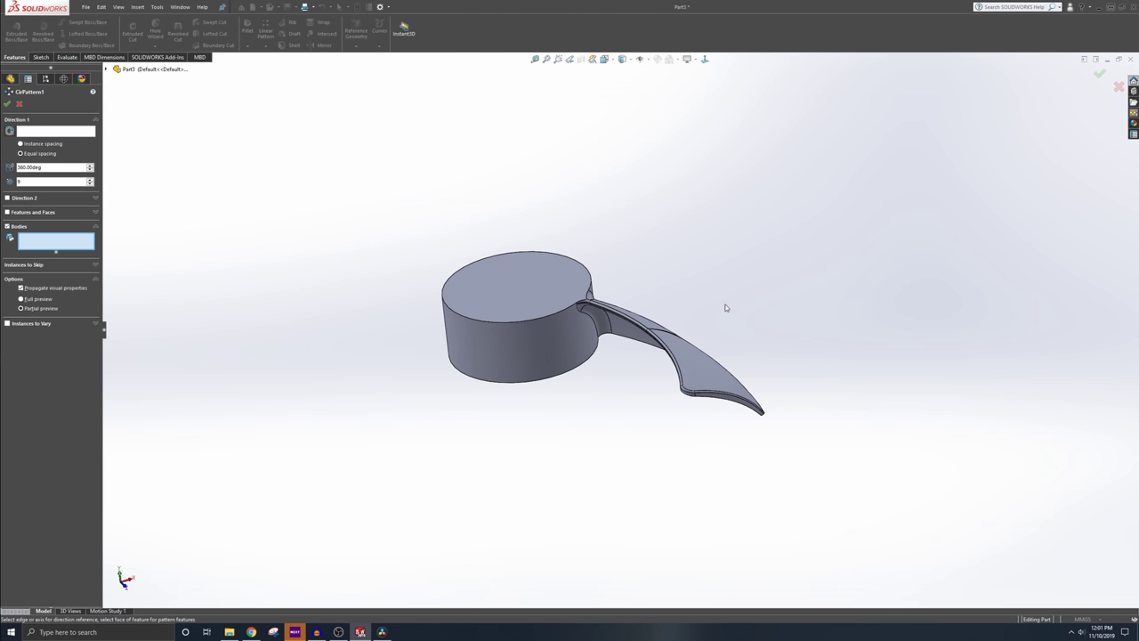
left_click(529, 301)
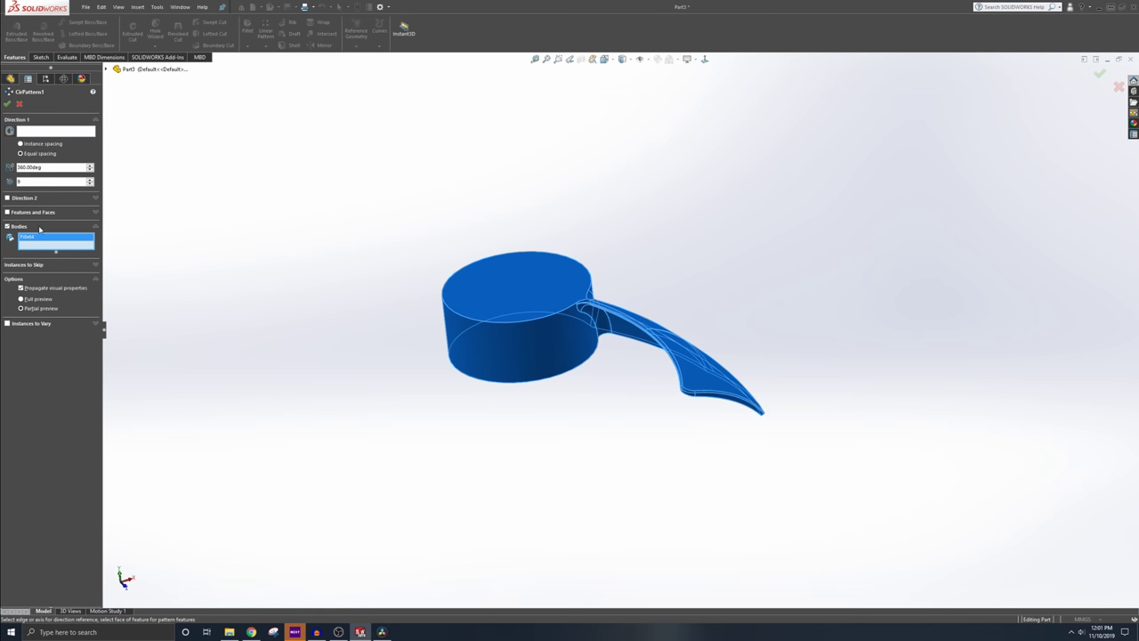
Pattern the body around the hub's circular top edge with 5 equally spaced instances over 360 degrees
left_click(31, 133)
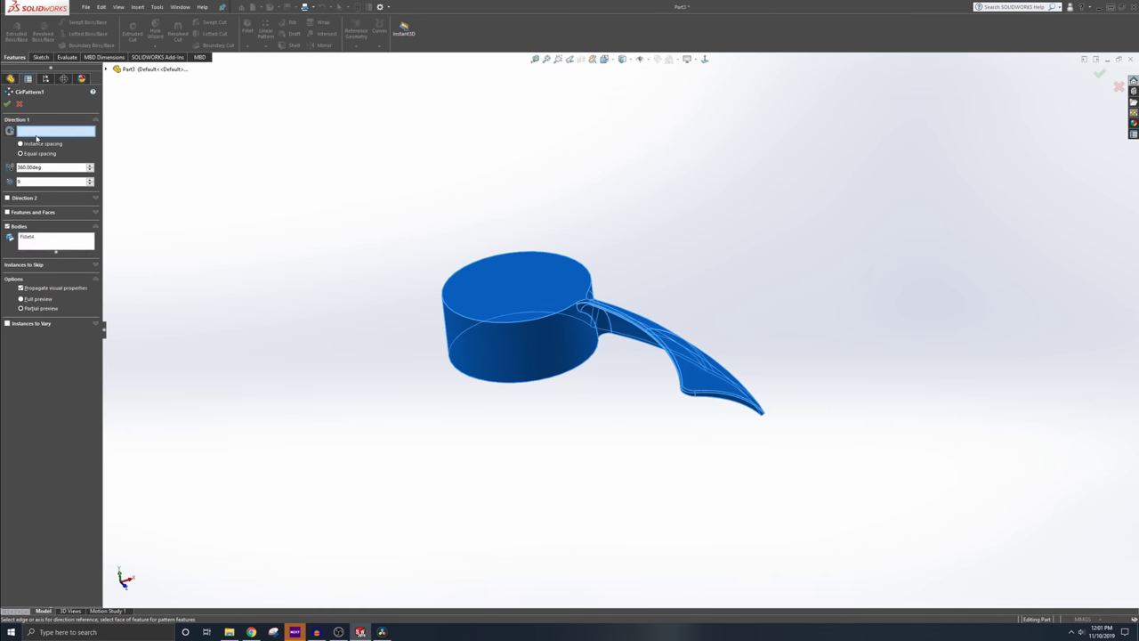
left_click(539, 319)
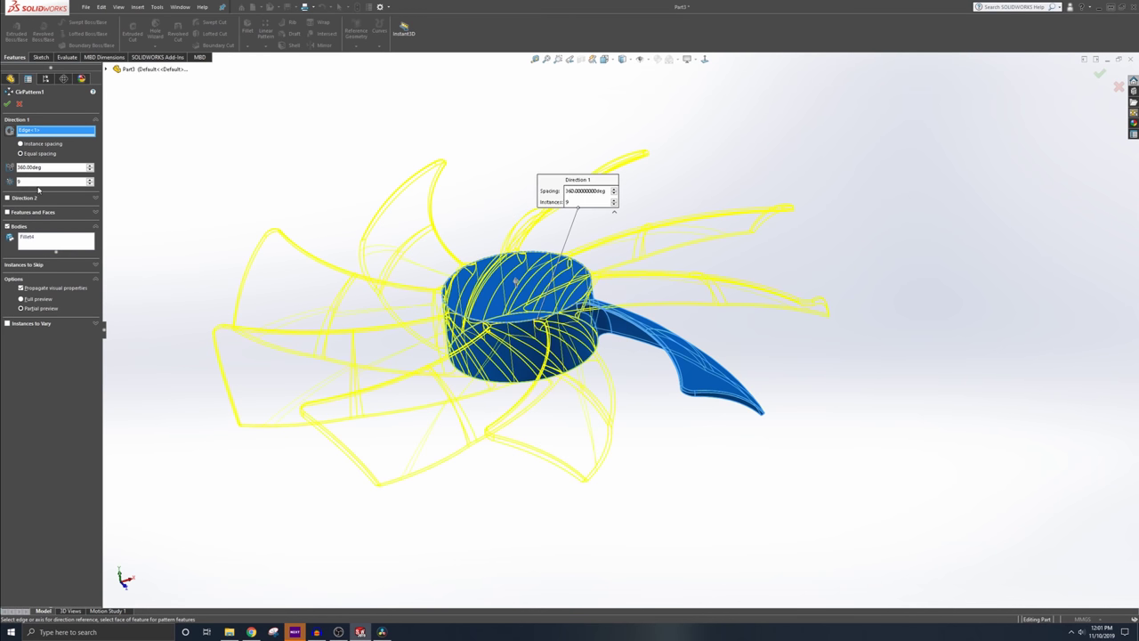
type("5")
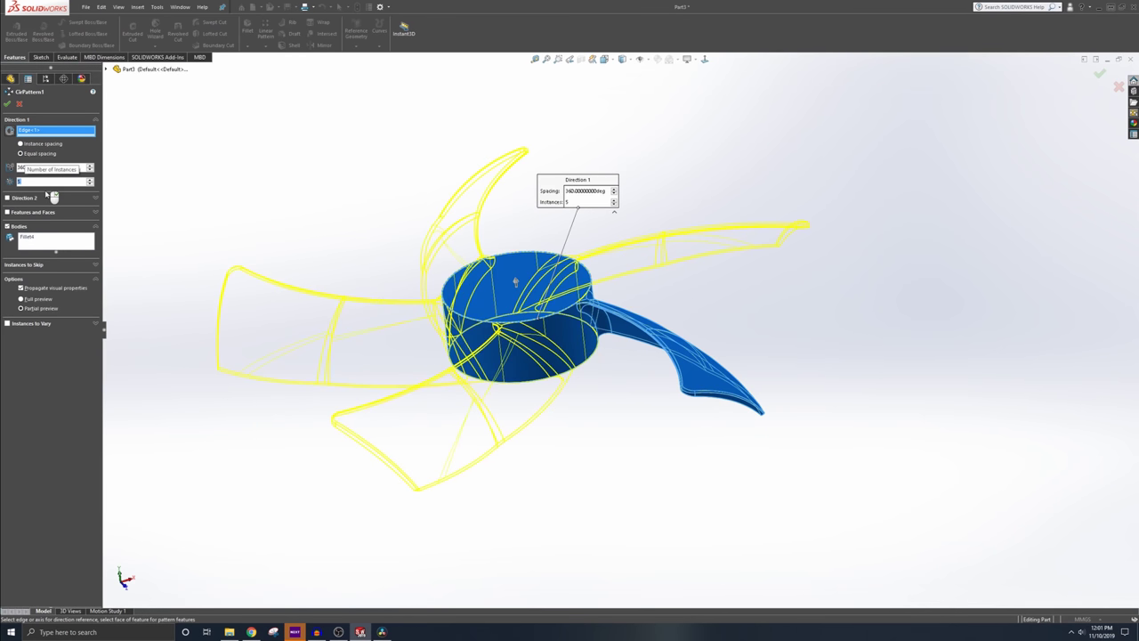
left_click(7, 104)
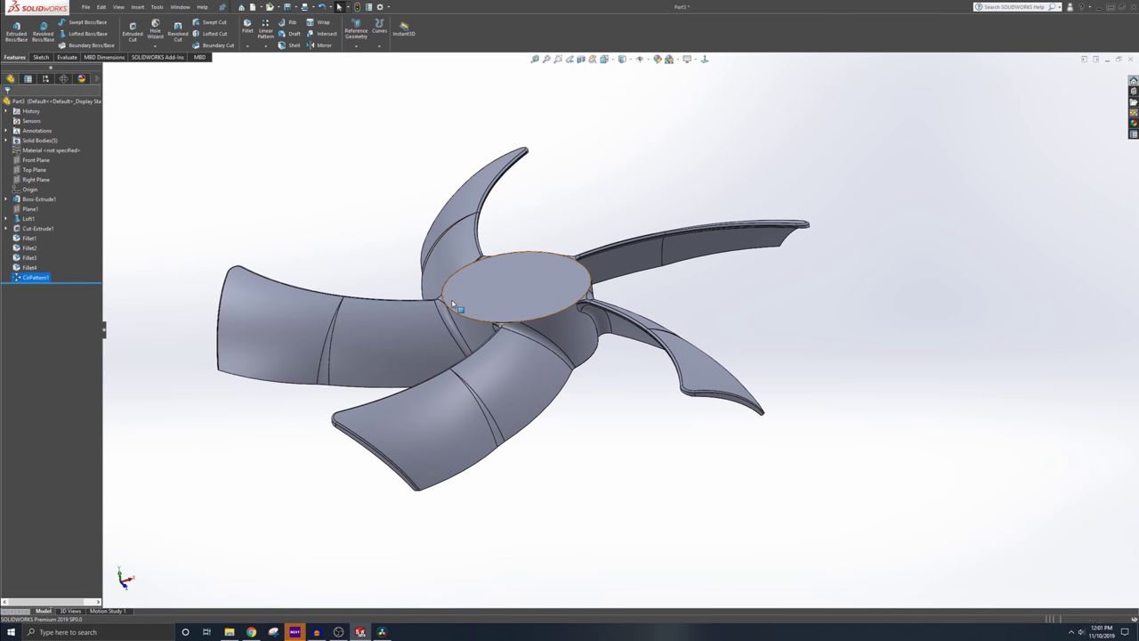
Examine the patterned fan's blades and hub from above, from the side and from underneath
middle_click_drag(458, 302, 474, 371)
scroll(473, 371, "up", 5)
middle_click_drag(568, 348, 597, 401)
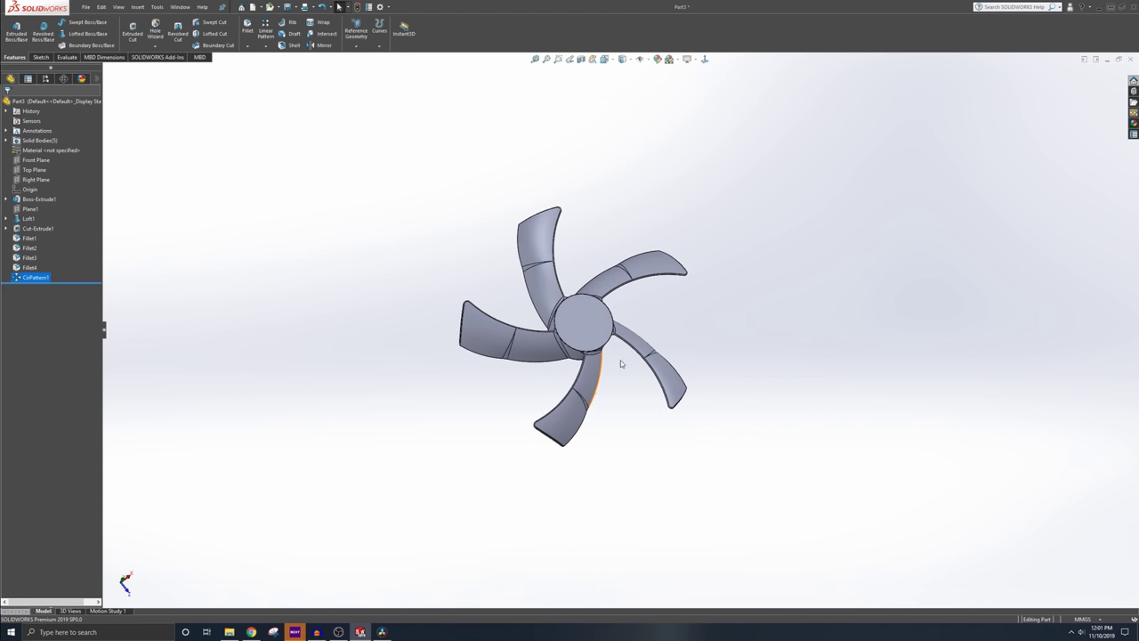
middle_click_drag(614, 356, 582, 329)
scroll(587, 341, "down", 3)
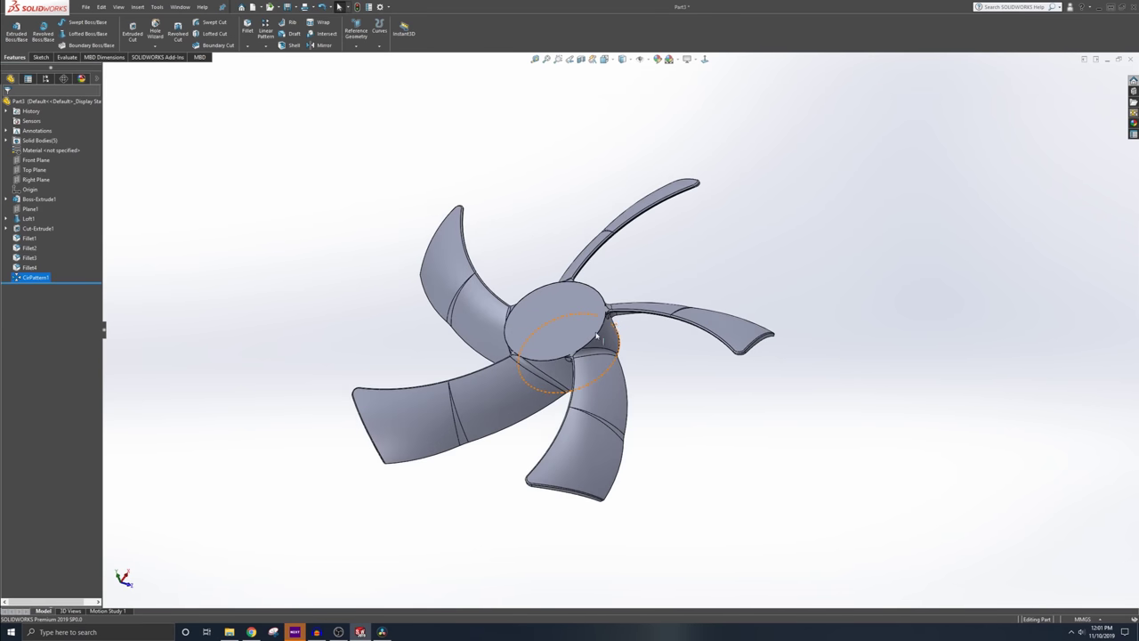
middle_click_drag(500, 345, 597, 309)
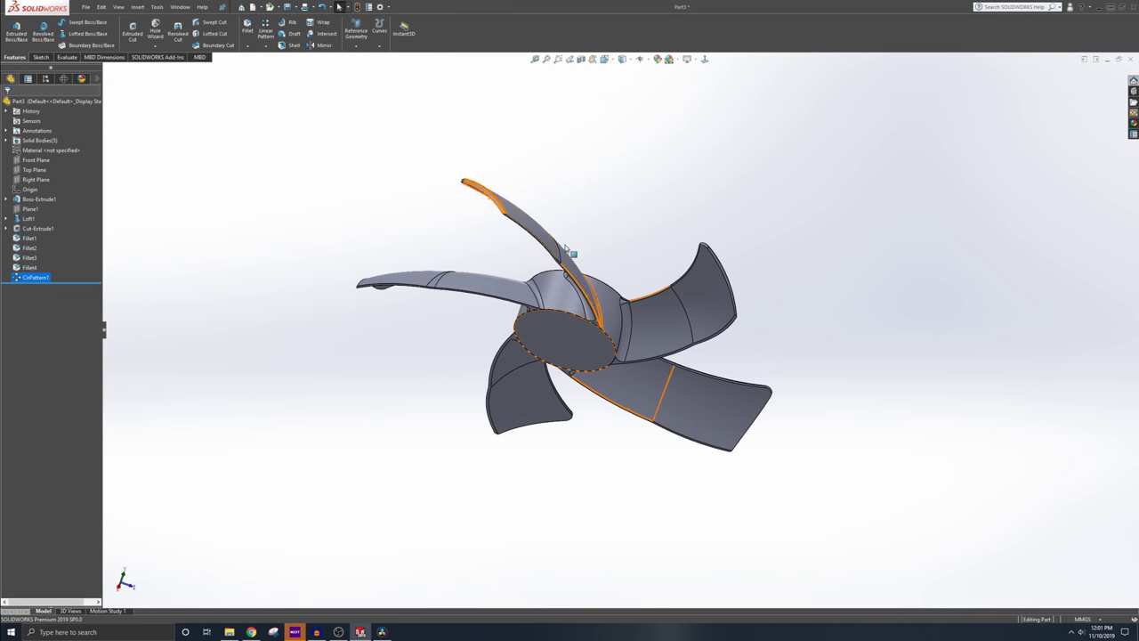
middle_click_drag(582, 263, 610, 193)
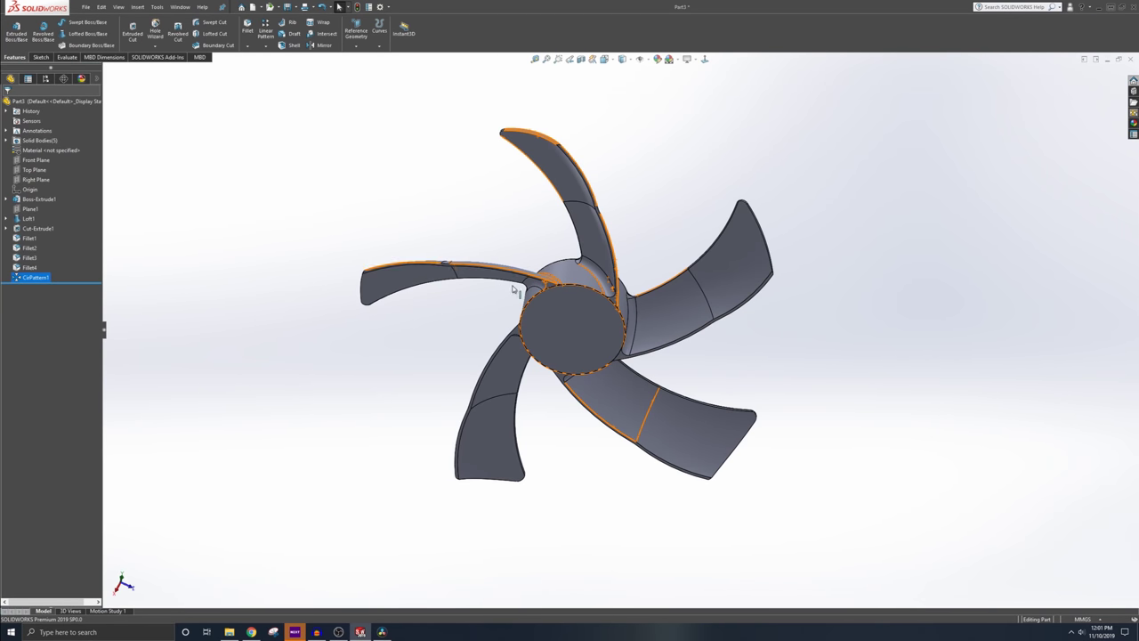
middle_click_drag(531, 290, 578, 196)
middle_click_drag(594, 257, 656, 297)
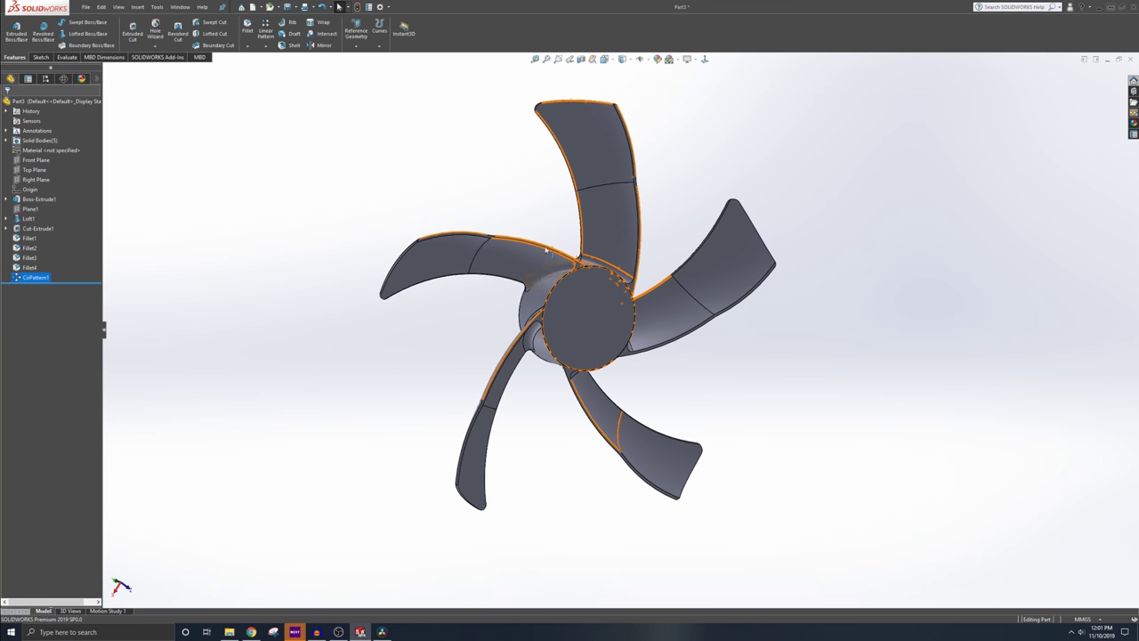
scroll(577, 289, "up", 1)
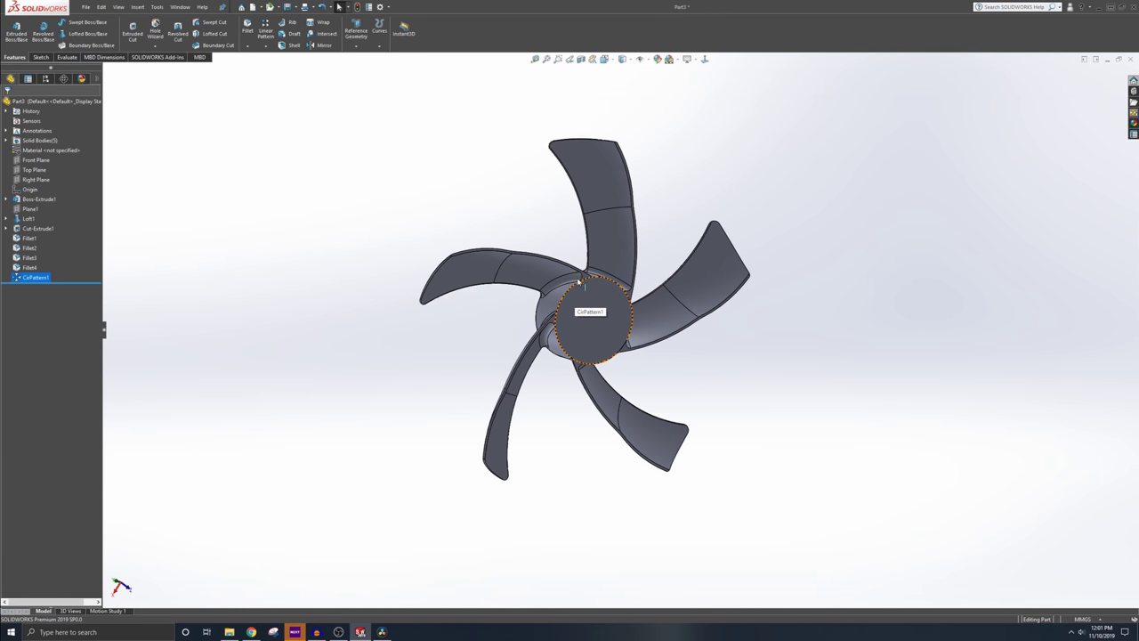
middle_click_drag(577, 290, 623, 374)
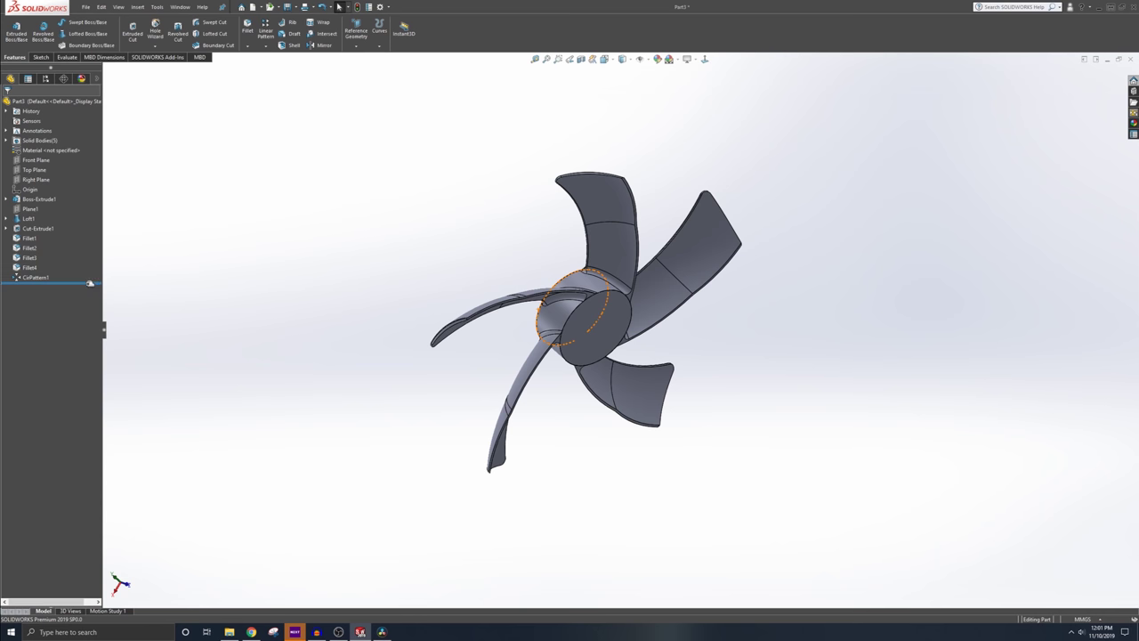
Roll the model back to just after the blade loft and turn off Merge result in the loft
left_click_drag(89, 282, 67, 223)
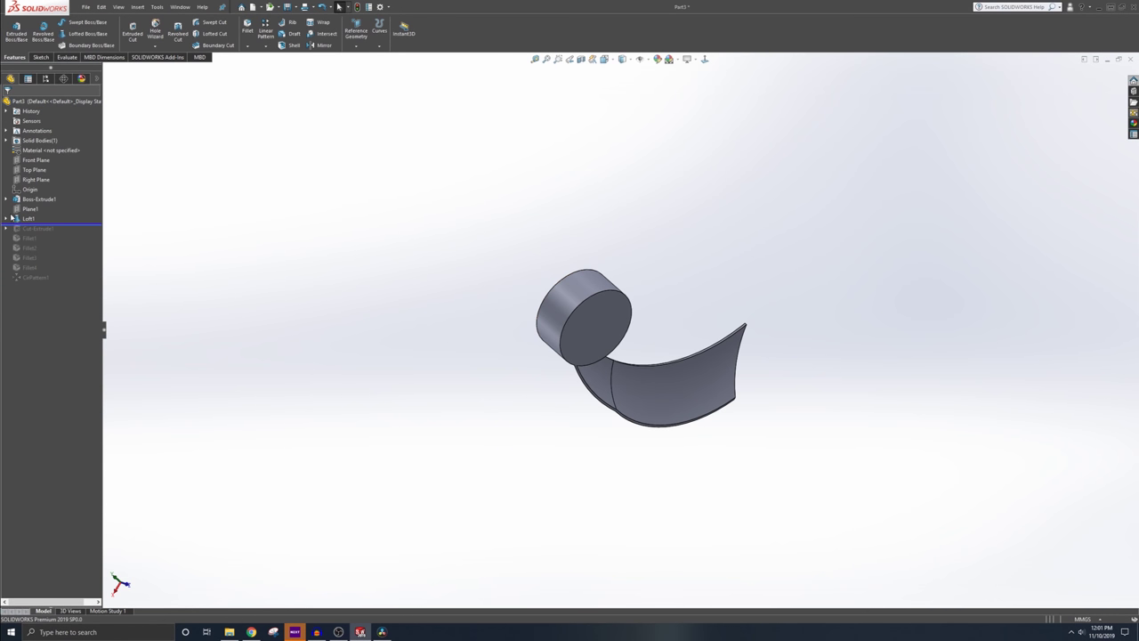
middle_click_drag(552, 290, 756, 331)
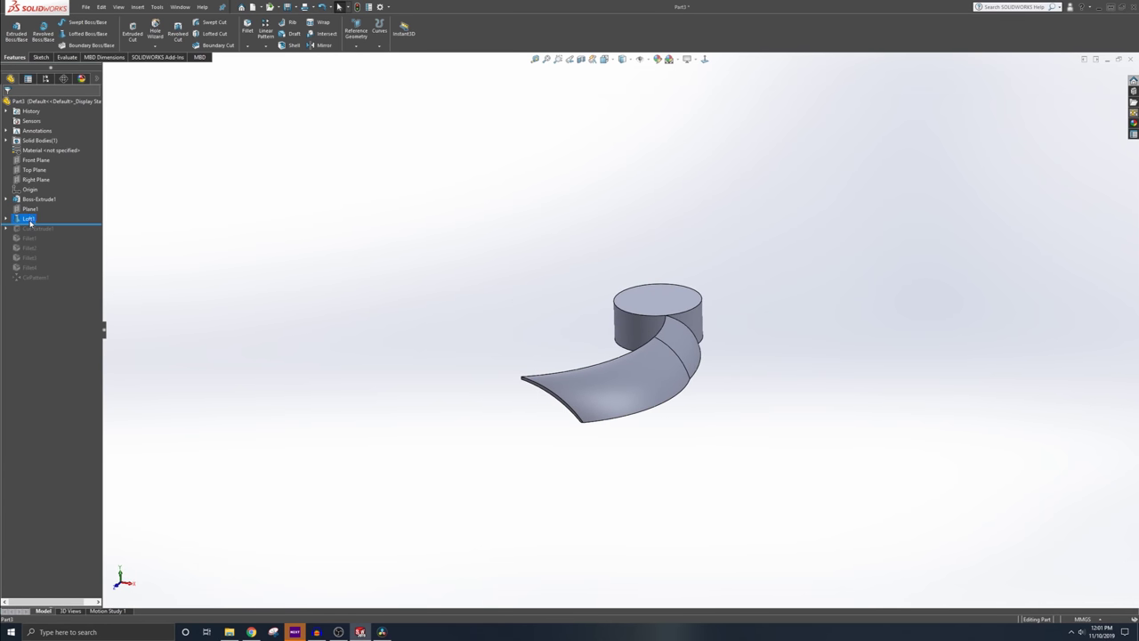
right_click(28, 218)
left_click(39, 193)
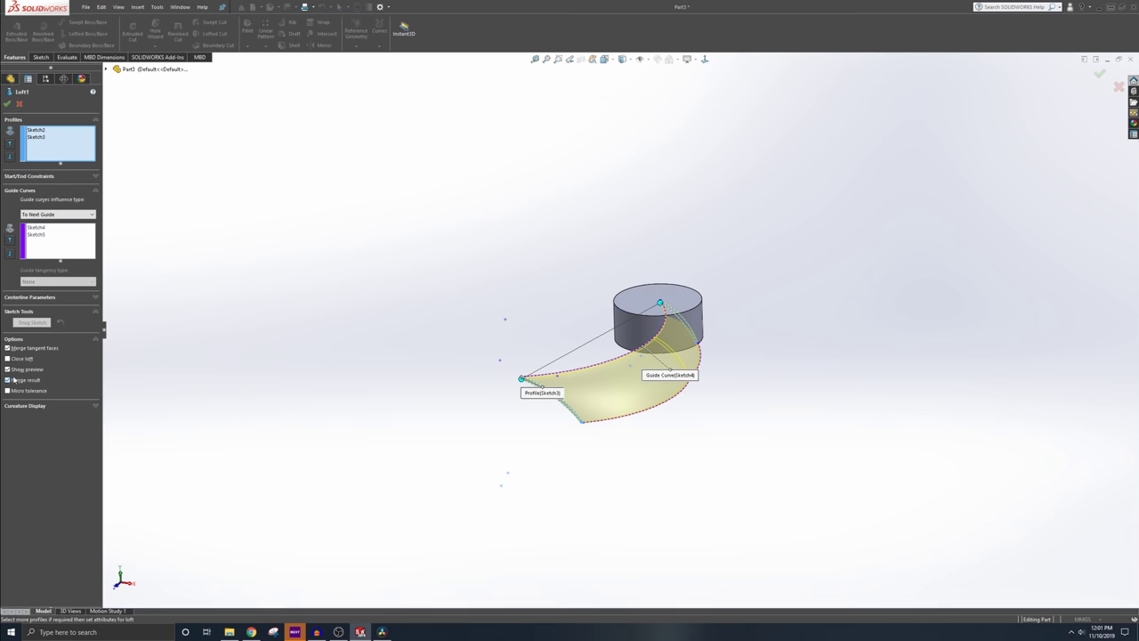
left_click(8, 104)
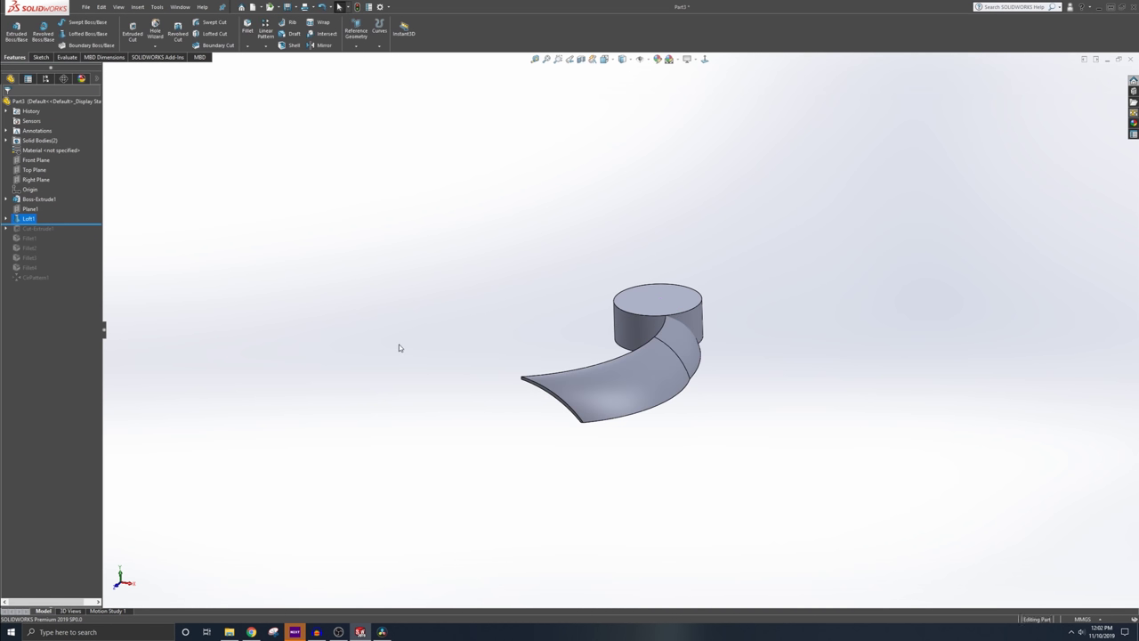
Start a Flex feature in Bending mode on the separate lofted blade body
scroll(656, 378, "down", 2)
middle_click_drag(655, 378, 711, 351)
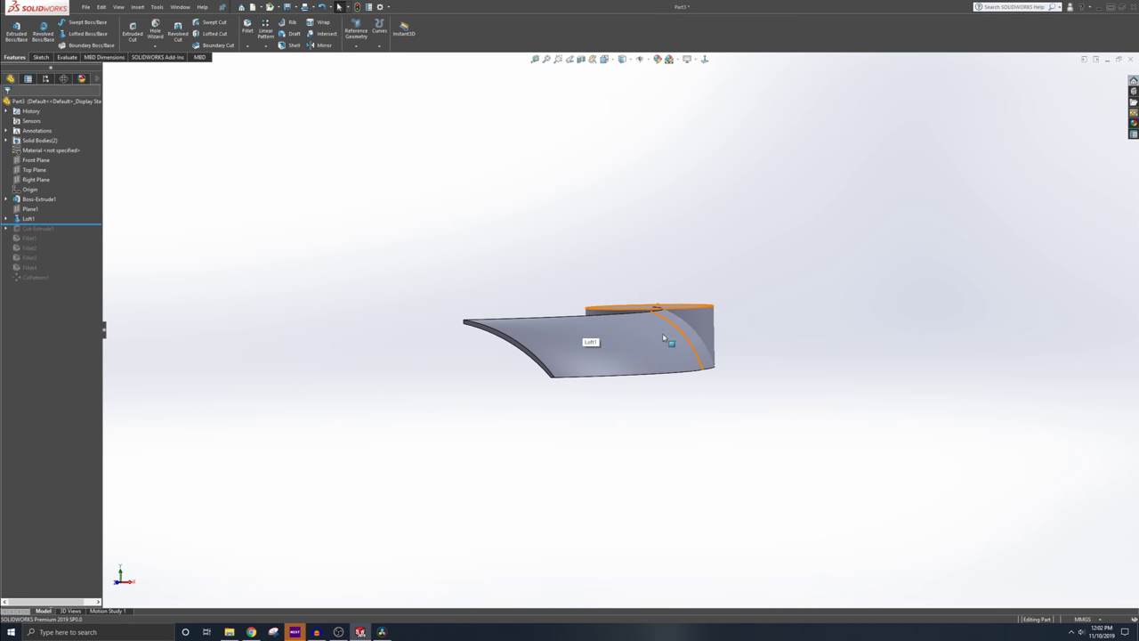
middle_click_drag(587, 333, 623, 255)
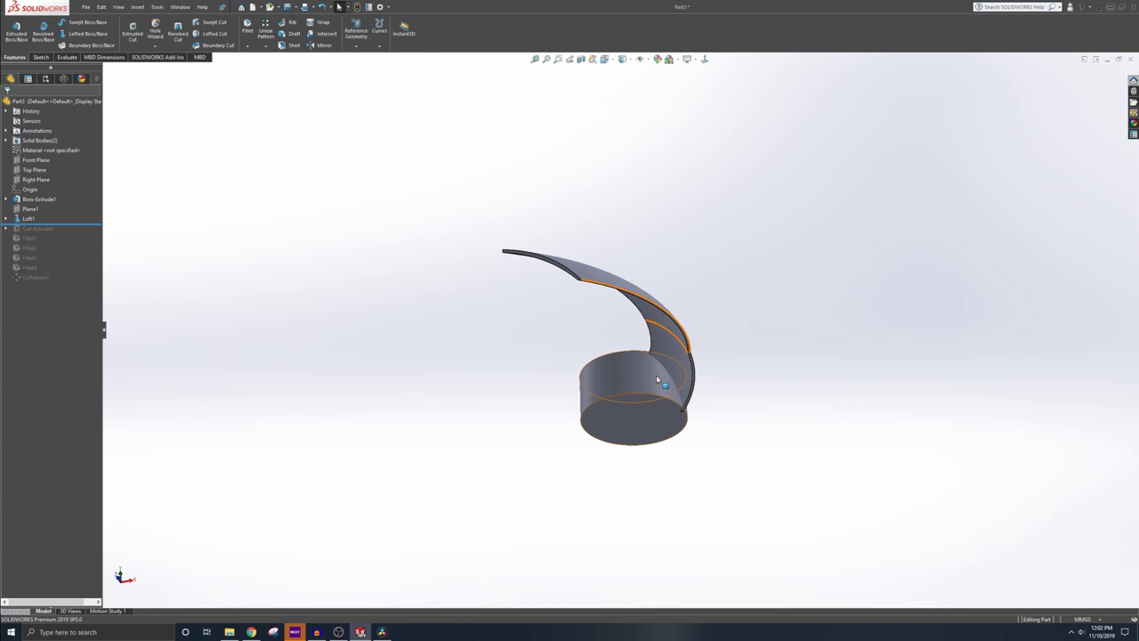
left_click(137, 6)
mouse_move(156, 41)
left_click(276, 201)
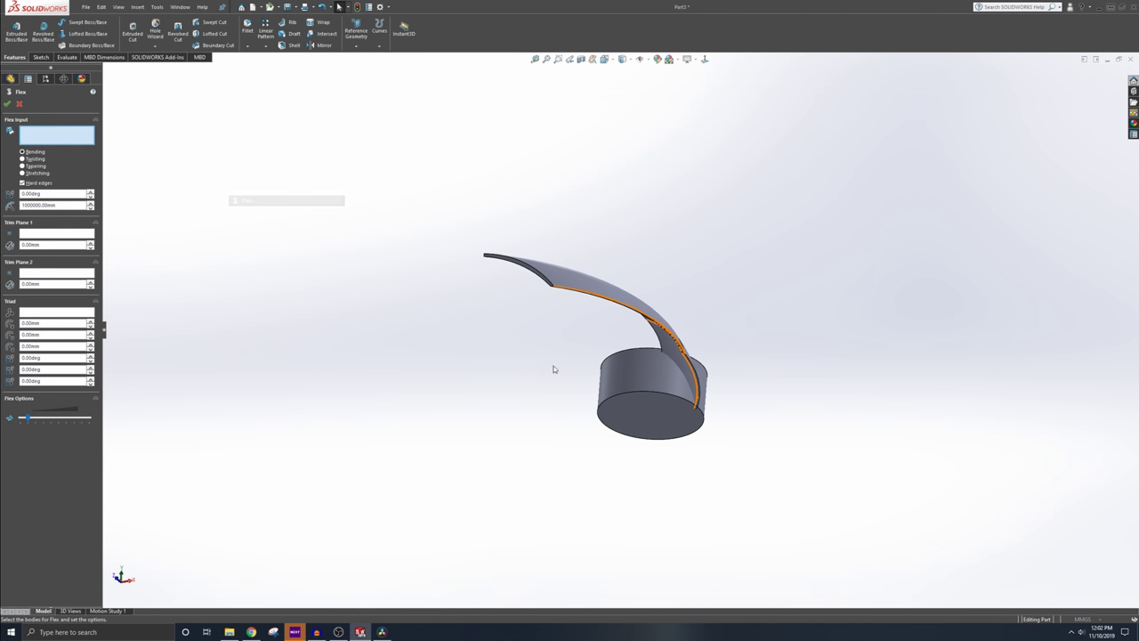
left_click(596, 287)
Show the blade with its flex trim planes and triad in the Front view
middle_click_drag(791, 402, 716, 254)
left_click(705, 59)
left_click(623, 315)
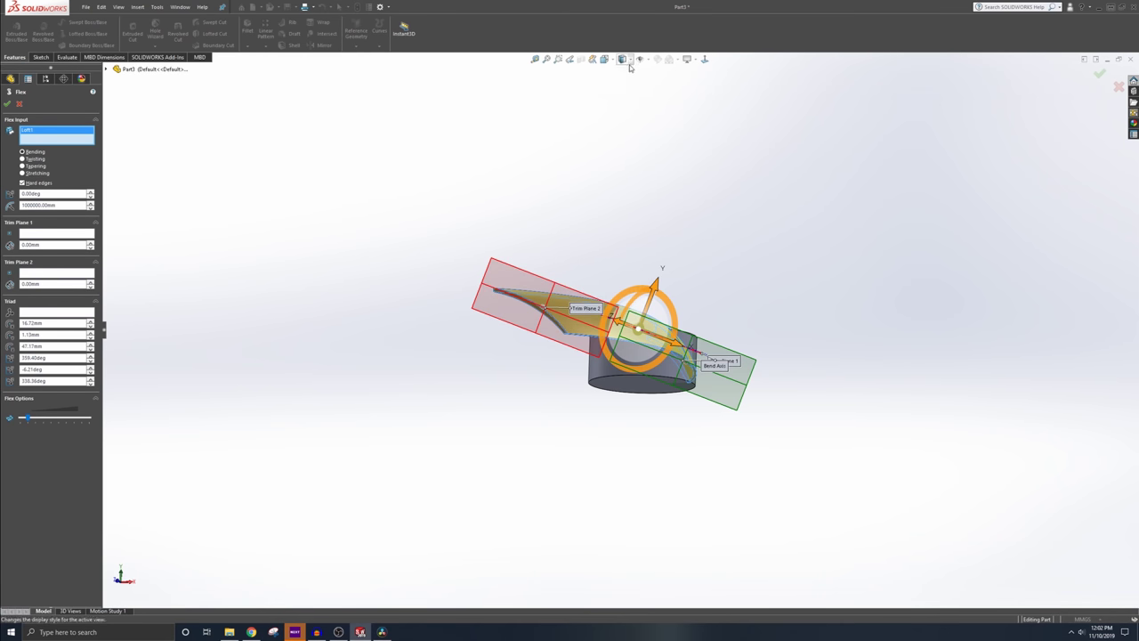
middle_click_drag(648, 138, 653, 161)
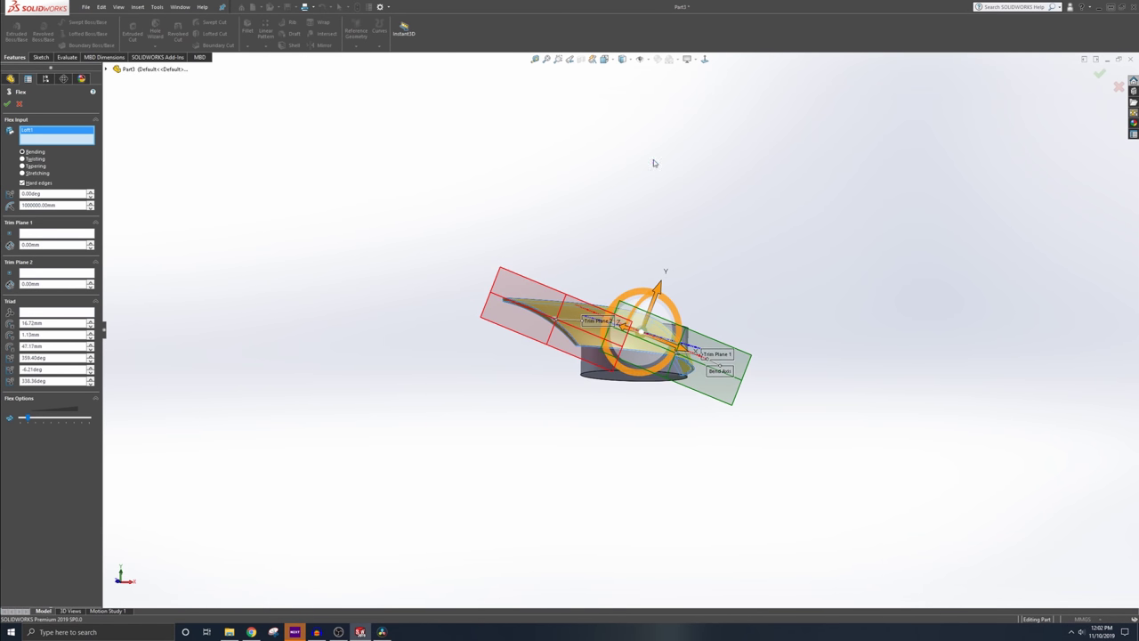
left_click(605, 59)
left_click(521, 317)
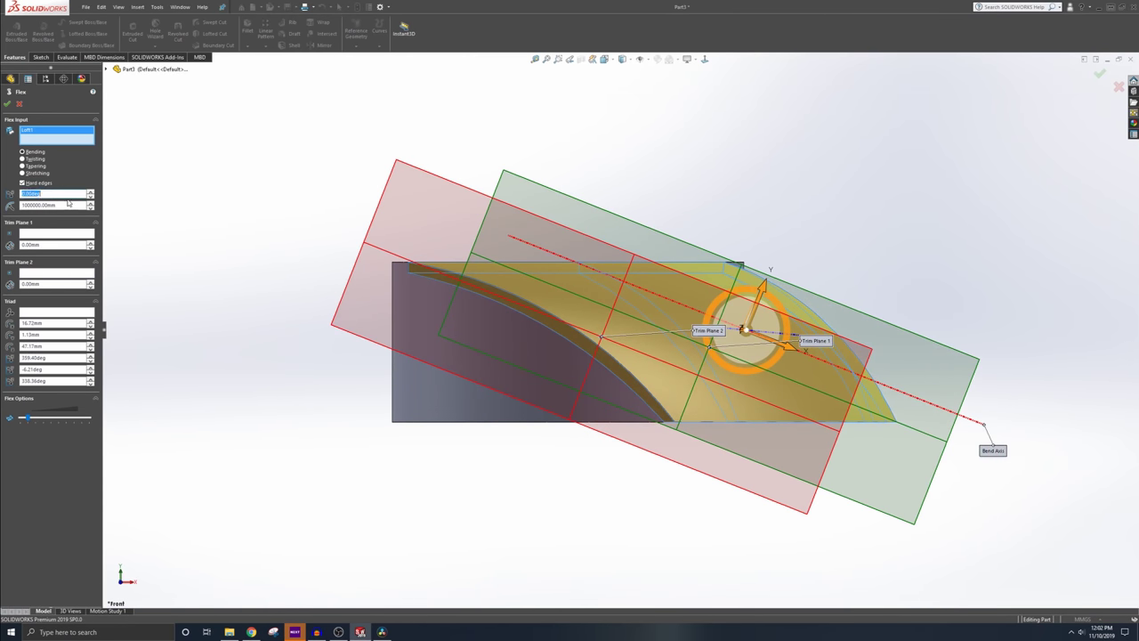
Try Flex bending angles of 5, -5 and -2 degrees on the blade body, and cancel the feature
type("5")
key("Return")
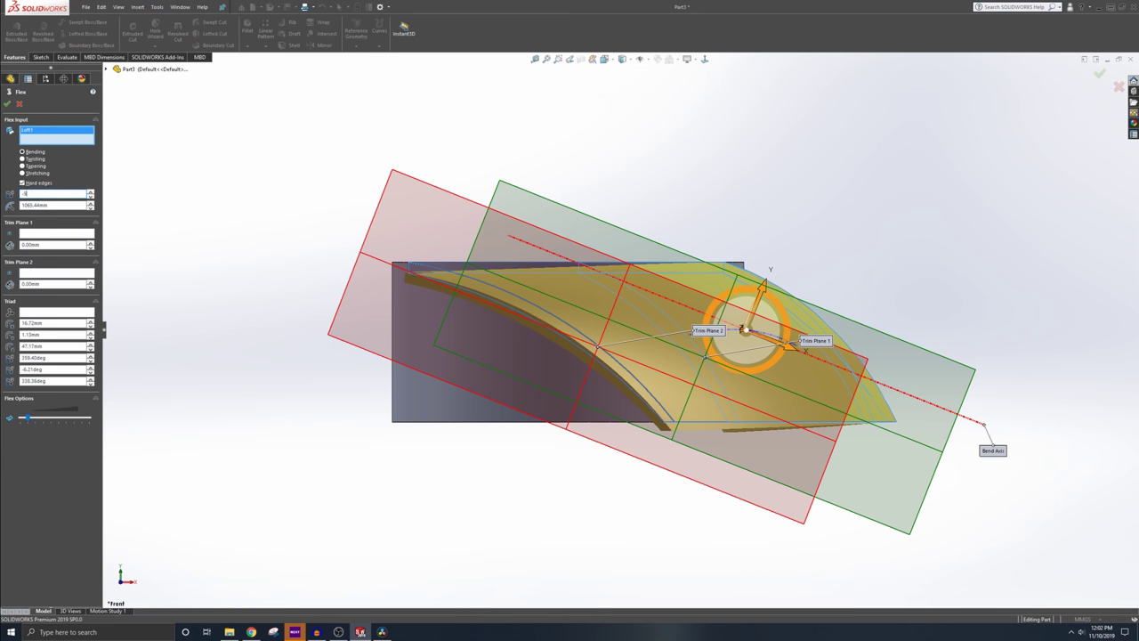
key("Return")
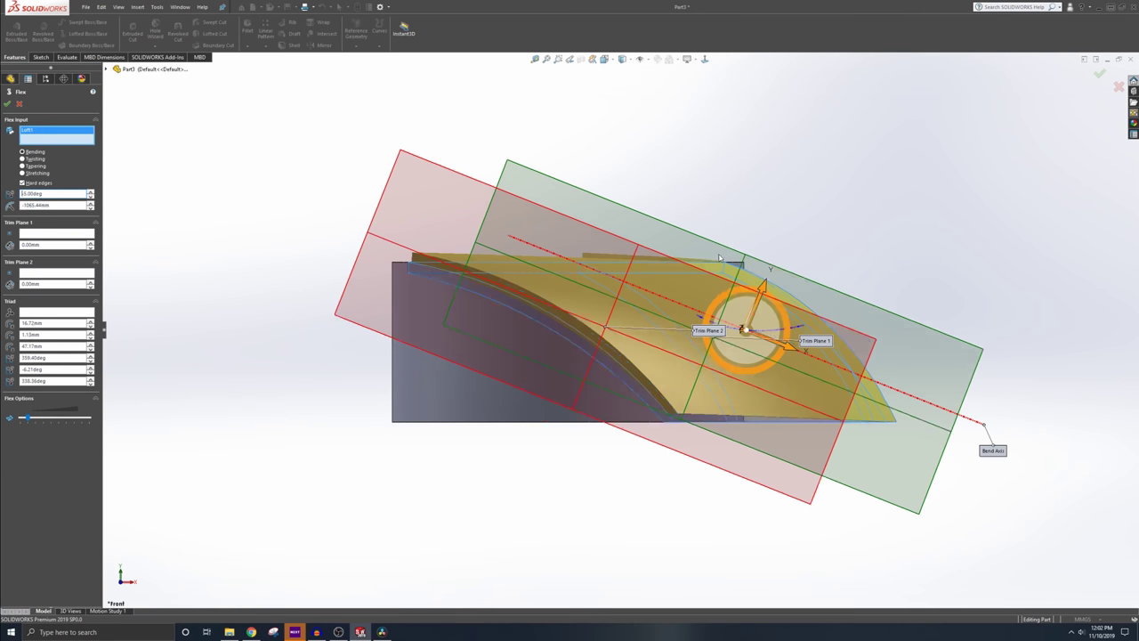
left_click_drag(628, 335, 451, 287)
type("12")
key("Return")
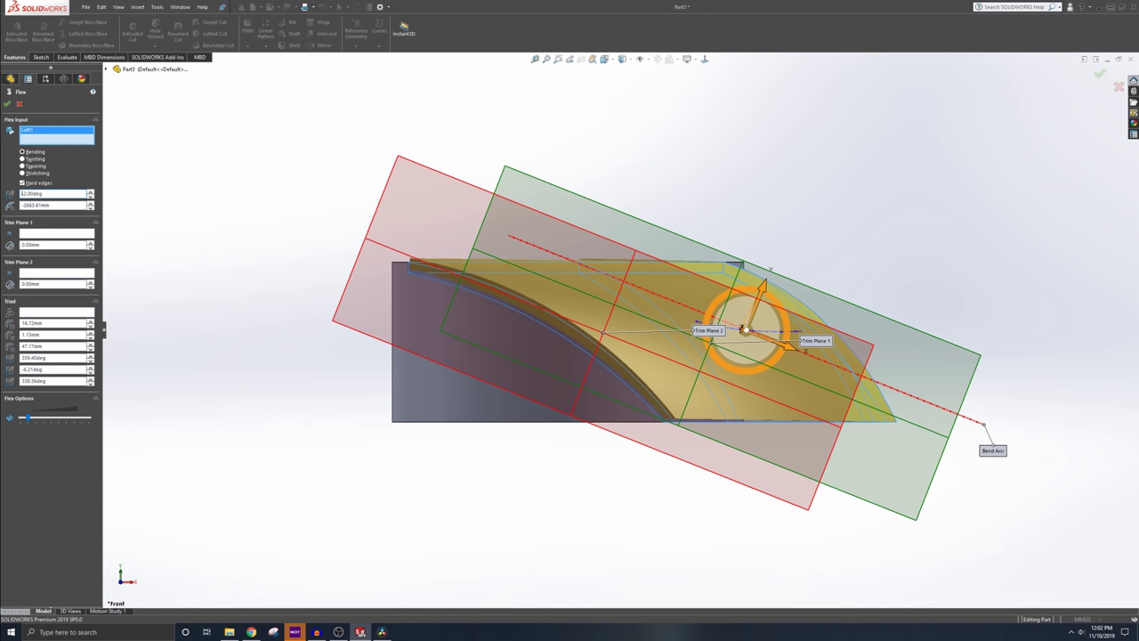
left_click(19, 104)
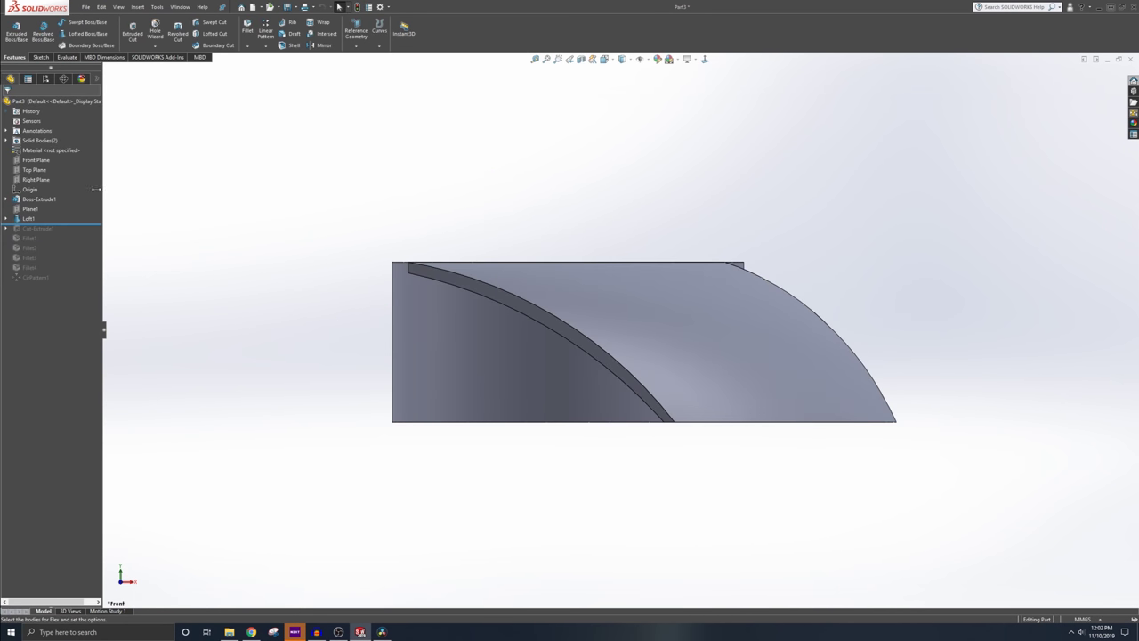
Turn Merge result back on in the blade loft and roll the model forward to the end of its history
right_click(28, 218)
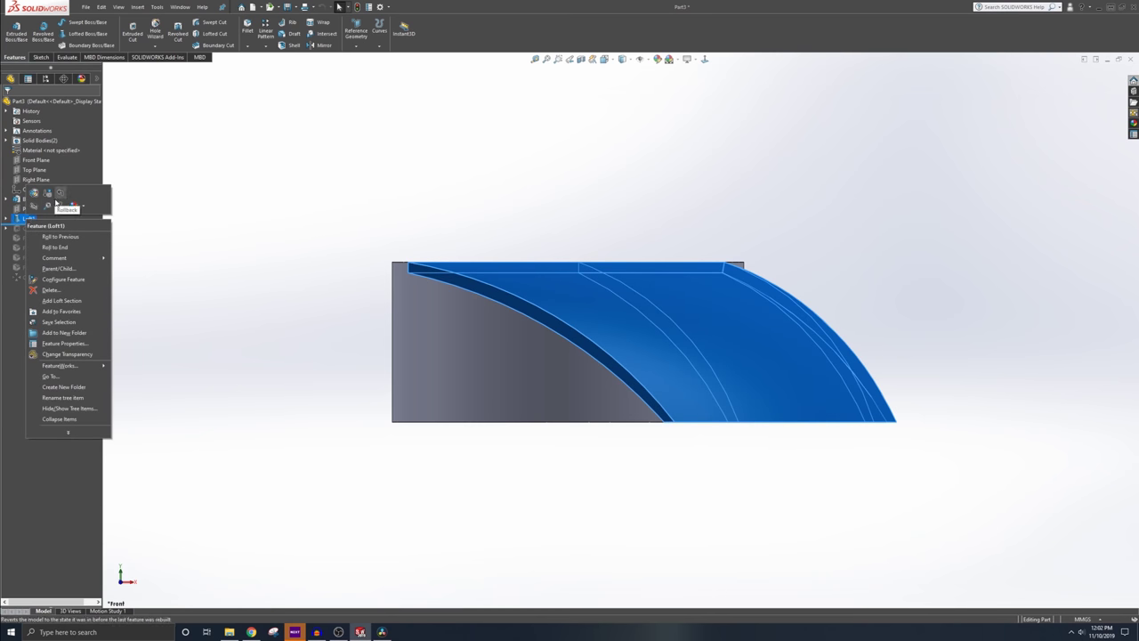
mouse_move(75, 261)
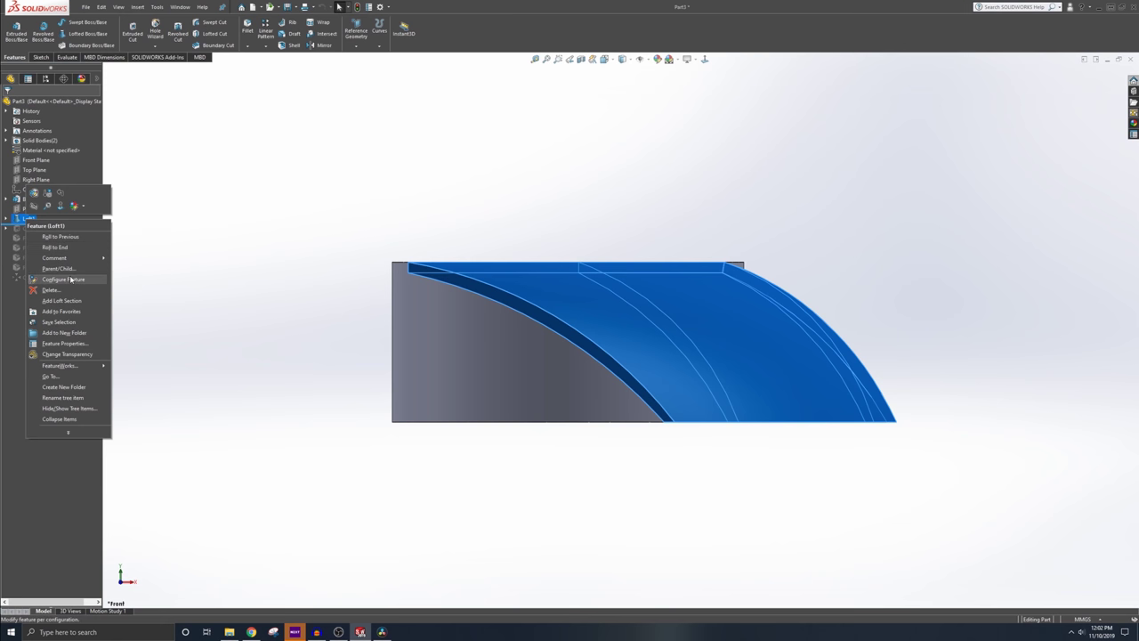
left_click(34, 193)
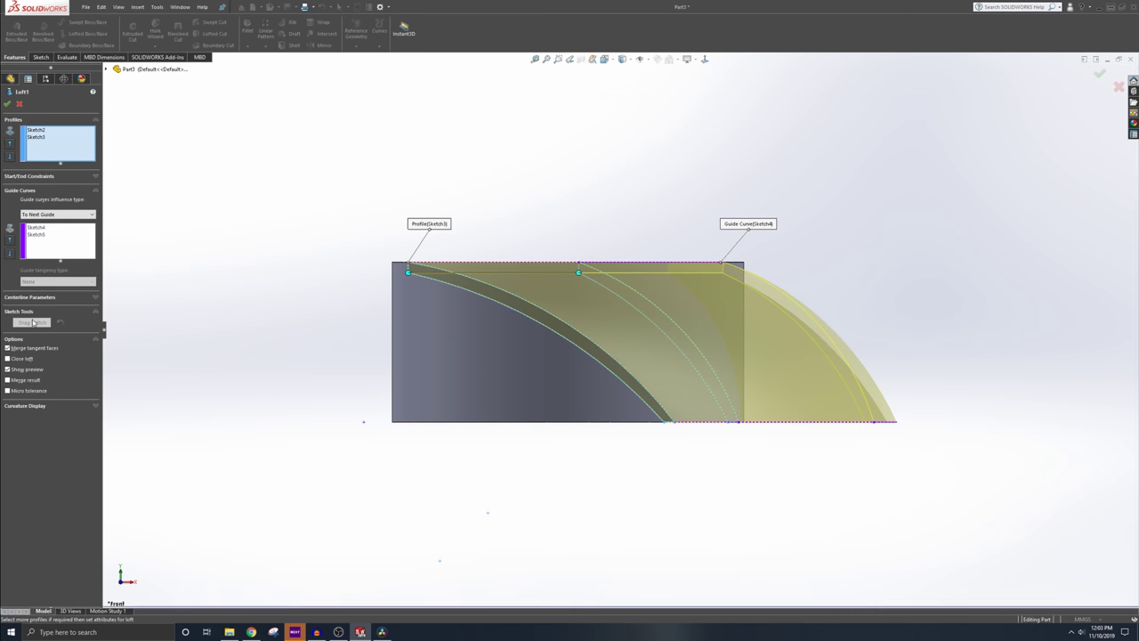
left_click(8, 105)
left_click_drag(74, 223, 68, 294)
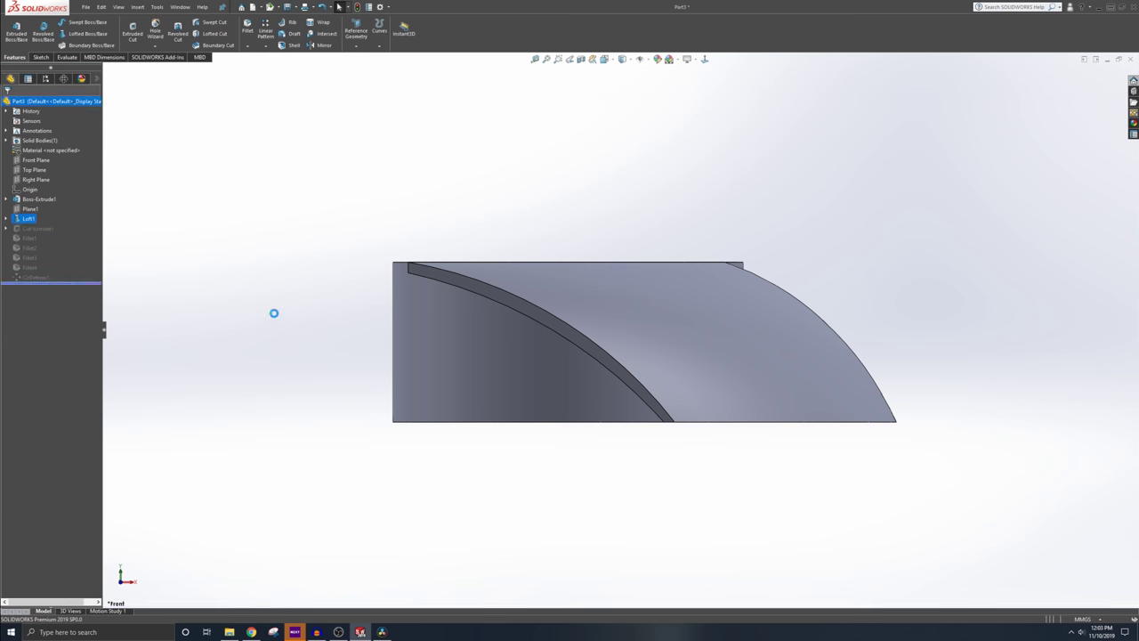
Examine the restored five-blade fan from the front and at an angle, checking each blade and the hub
left_click(271, 313)
scroll(473, 333, "down", 4)
scroll(602, 325, "up", 6)
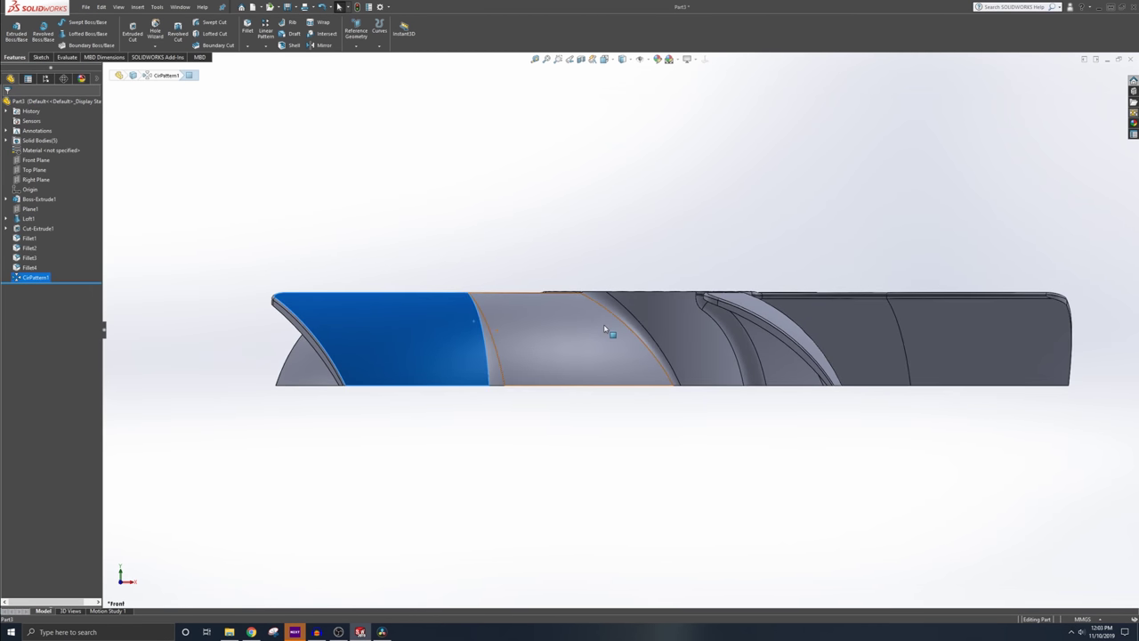
middle_click_drag(604, 329, 712, 455)
scroll(711, 455, "down", 3)
left_click(670, 431)
left_click(514, 256)
left_click(36, 276)
left_click(504, 280)
scroll(623, 329, "up", 3)
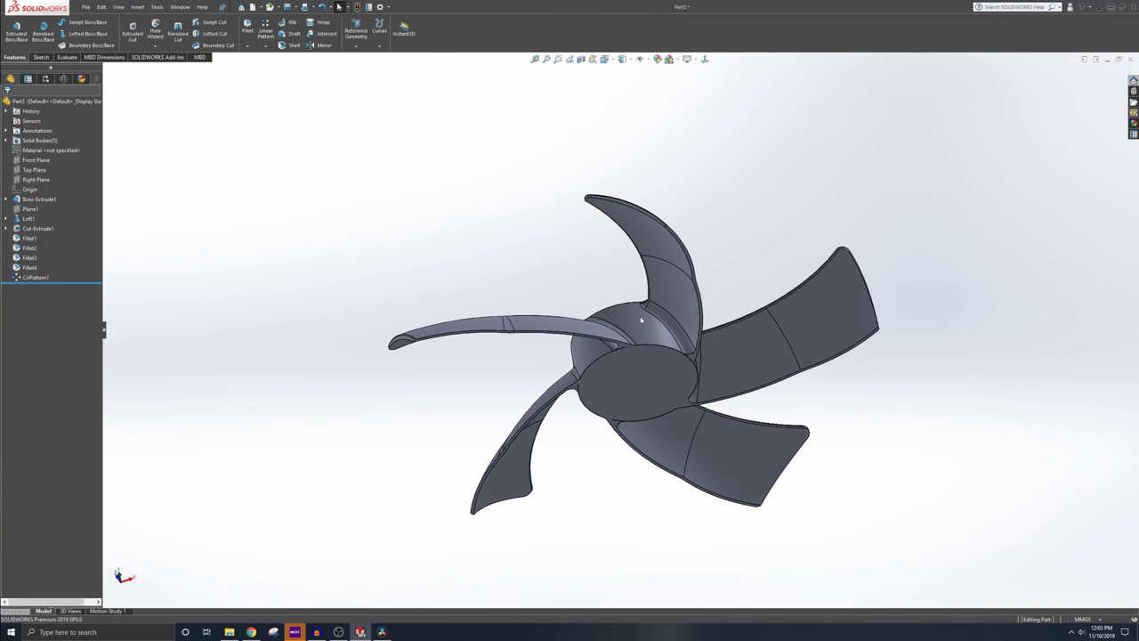
mouse_move(640, 320)
middle_mouse_down()
mouse_move(638, 424)
mouse_move(623, 315)
middle_mouse_up()
left_click(603, 330)
left_click(521, 334)
left_click(560, 407)
left_click(684, 425)
left_click(749, 345)
left_click(660, 265)
left_click(439, 172)
Combine the hub and all the blade bodies into a single solid body
left_click(138, 6)
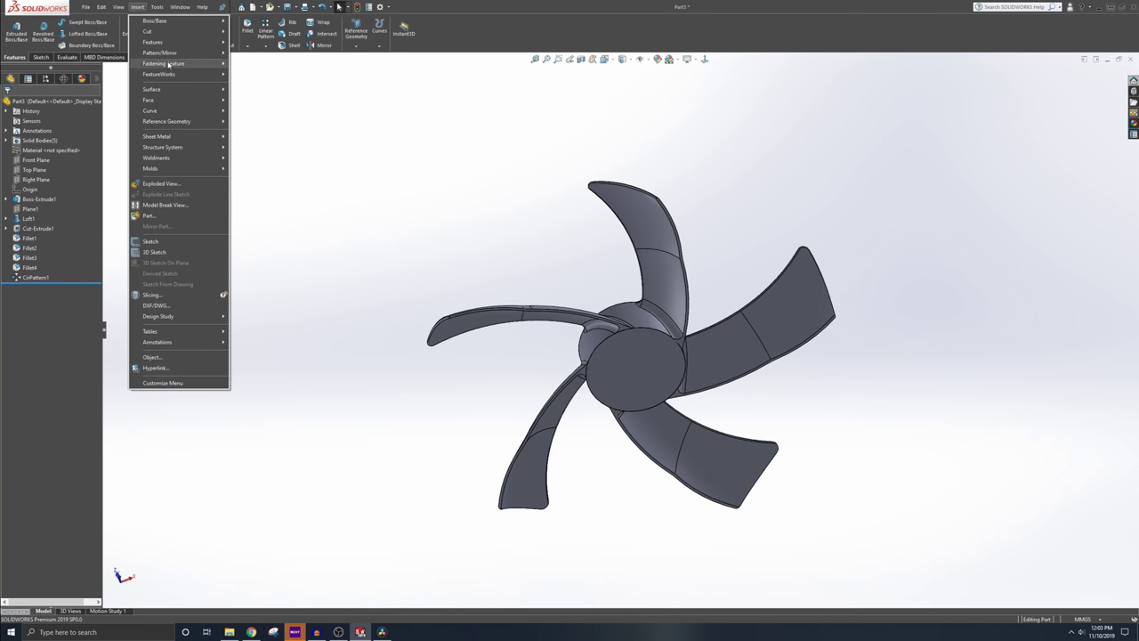
mouse_move(178, 42)
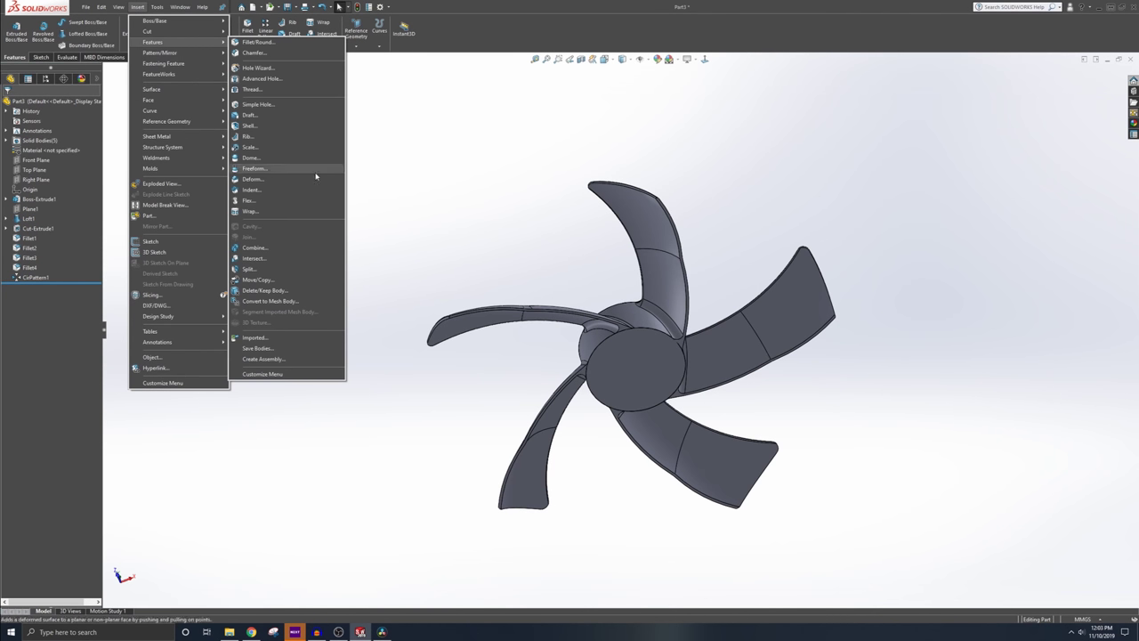
left_click(252, 247)
left_click_drag(361, 138, 859, 563)
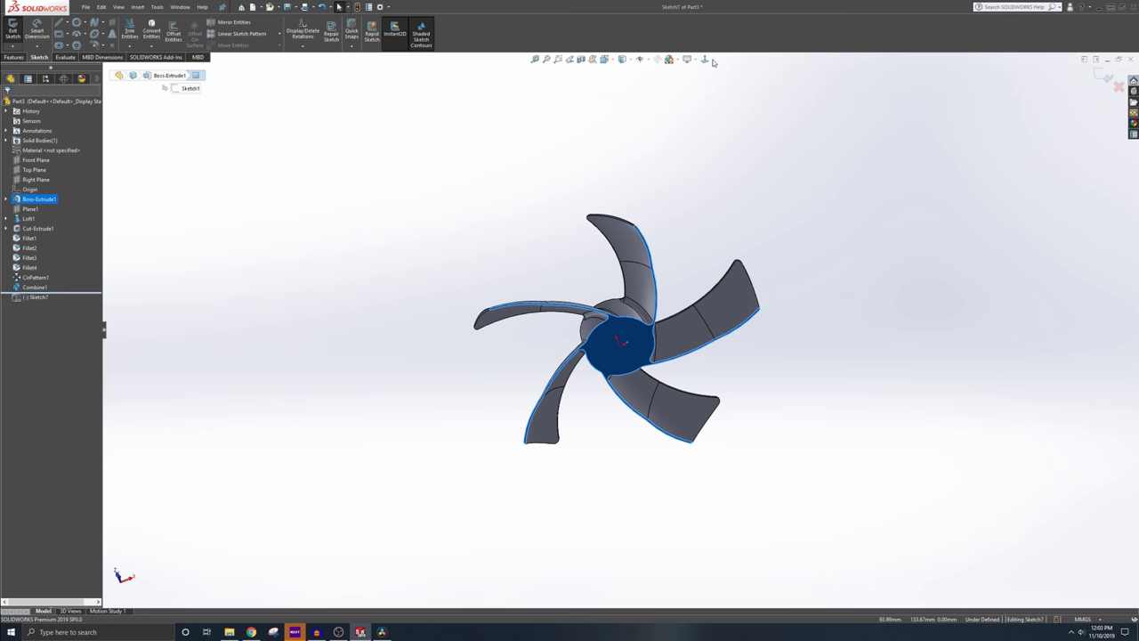
Sketch a circle centred on the origin on the hub's flat face and set its diameter to 31 mm
left_click(704, 60)
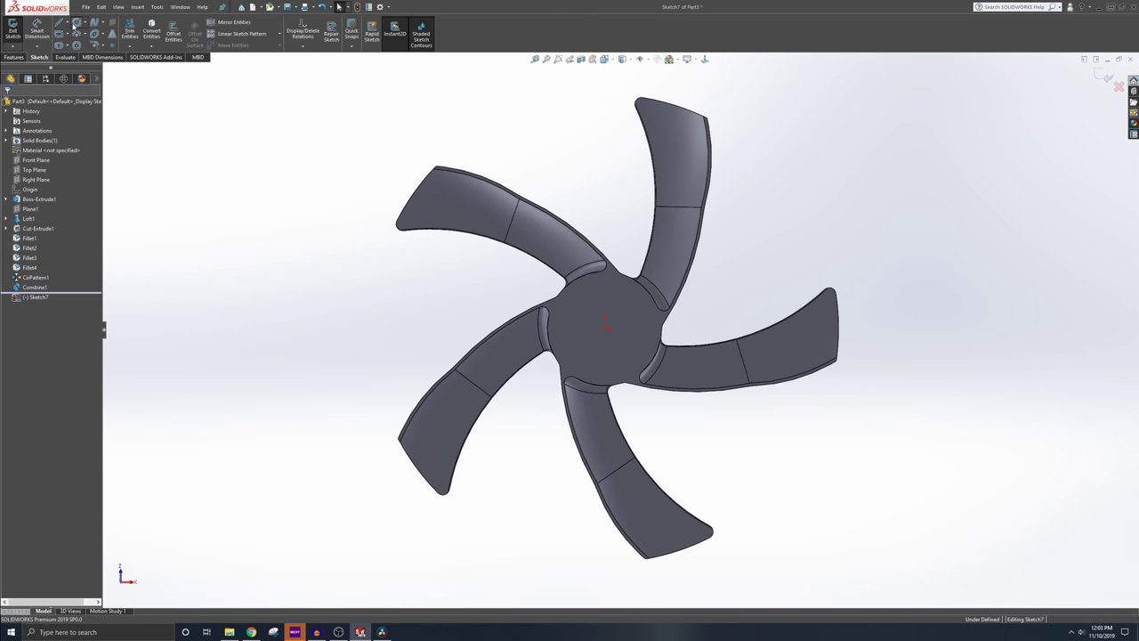
left_click(77, 23)
left_click(604, 330)
left_click(626, 308)
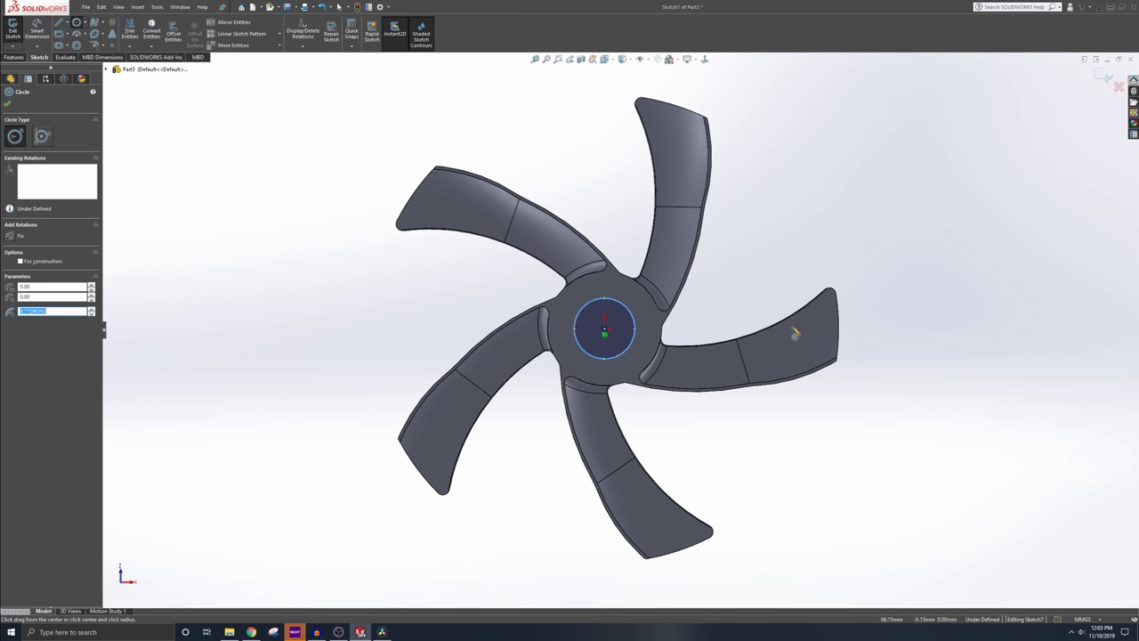
left_click(36, 29)
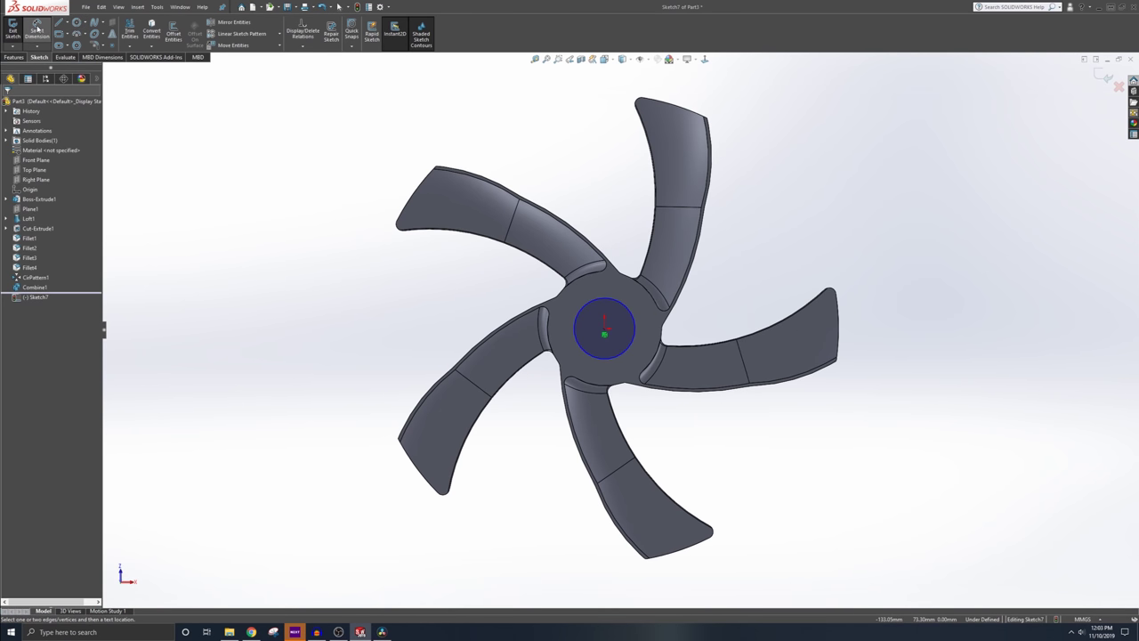
left_click(620, 306)
left_click(738, 282)
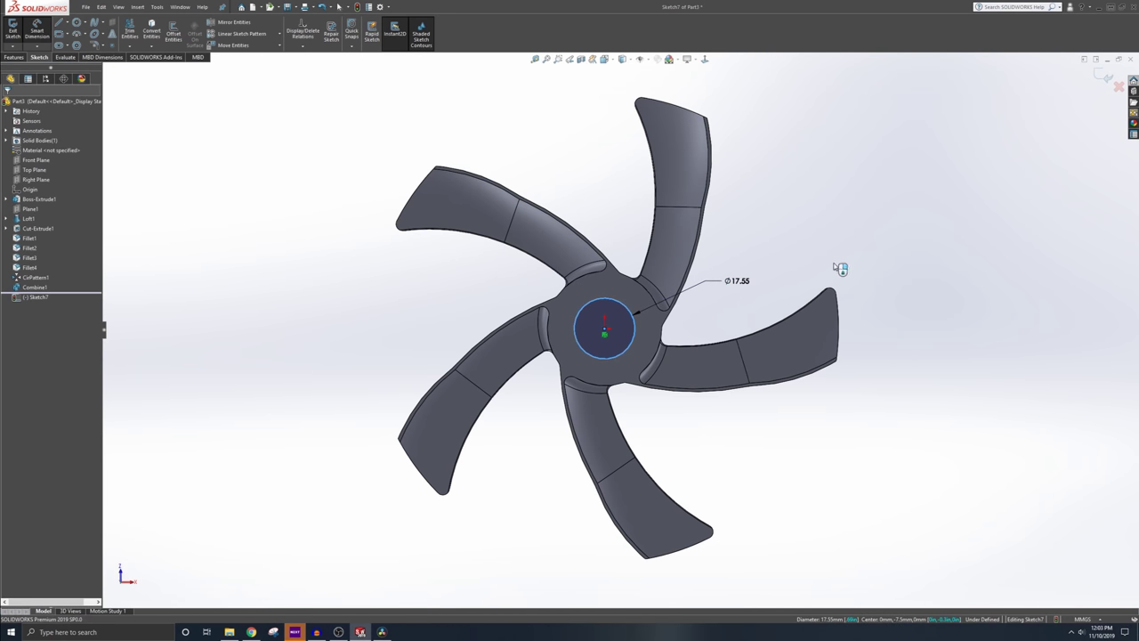
type("31")
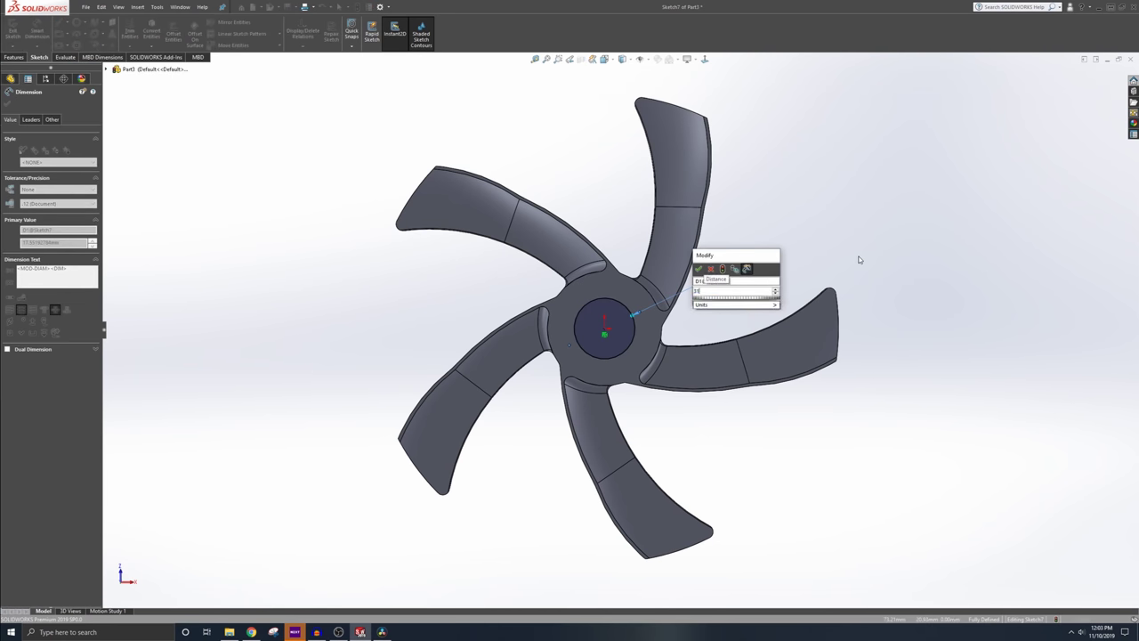
key("Return")
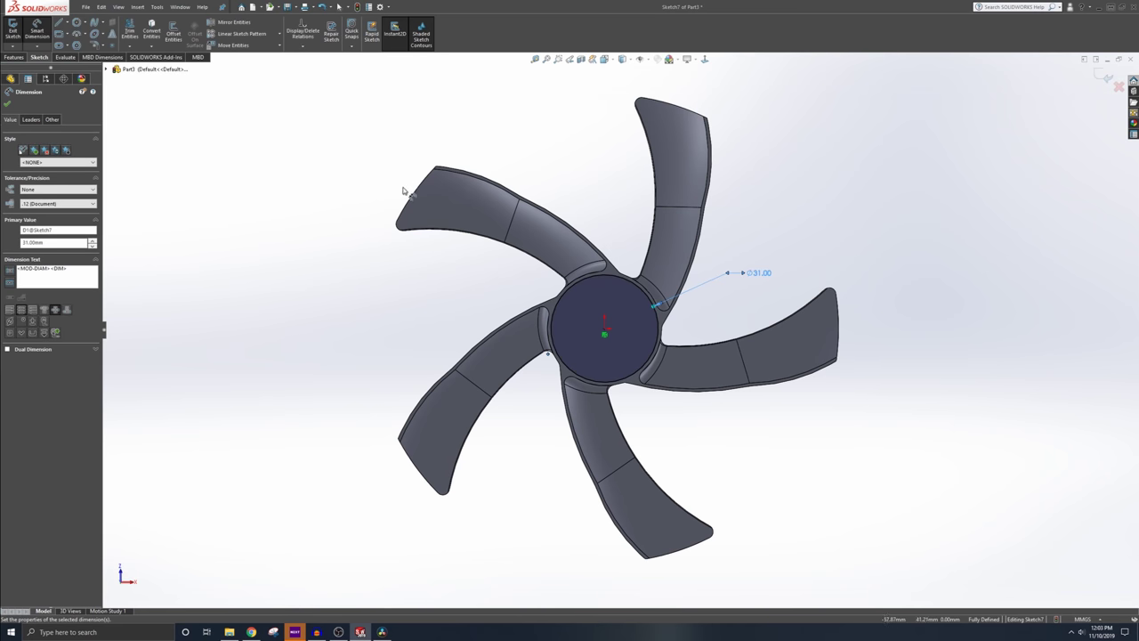
Cut-extrude the 31 mm circle 10 mm deep into the hub
left_click(12, 28)
left_click(132, 33)
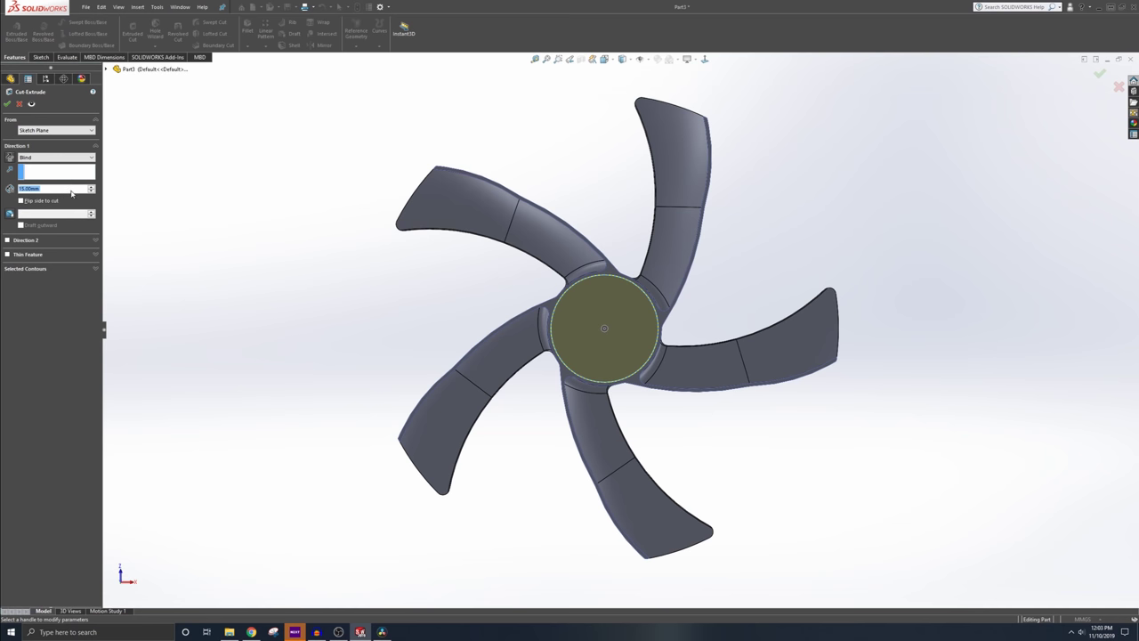
type("10")
key("Return")
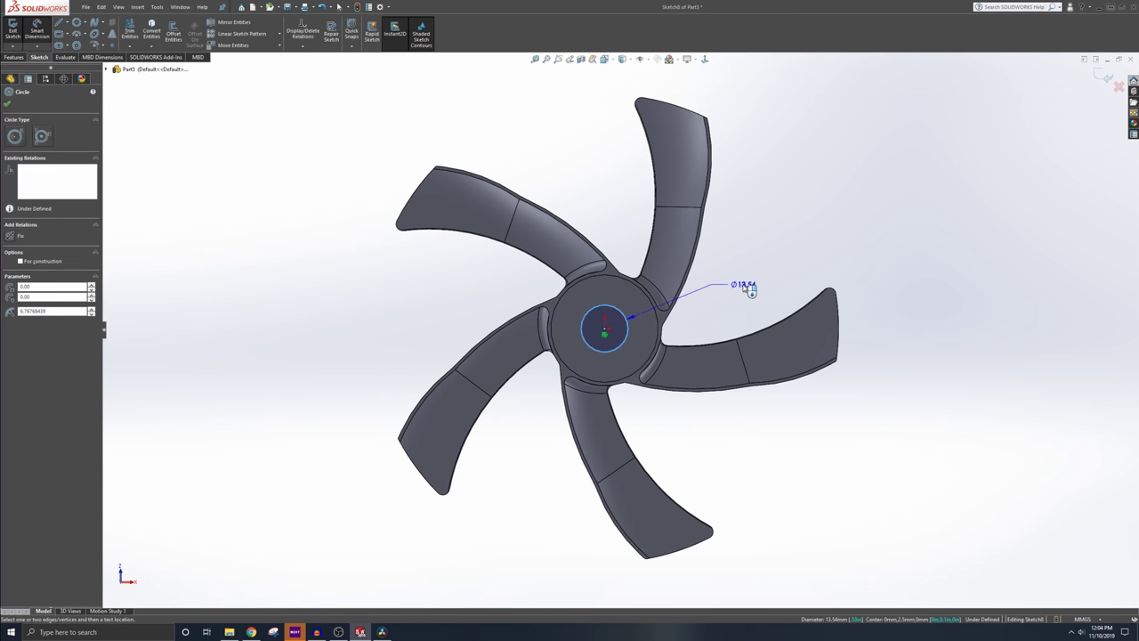
Set the diameter of the new circle at the centre of the hub recess to 10 mm
left_click(745, 283)
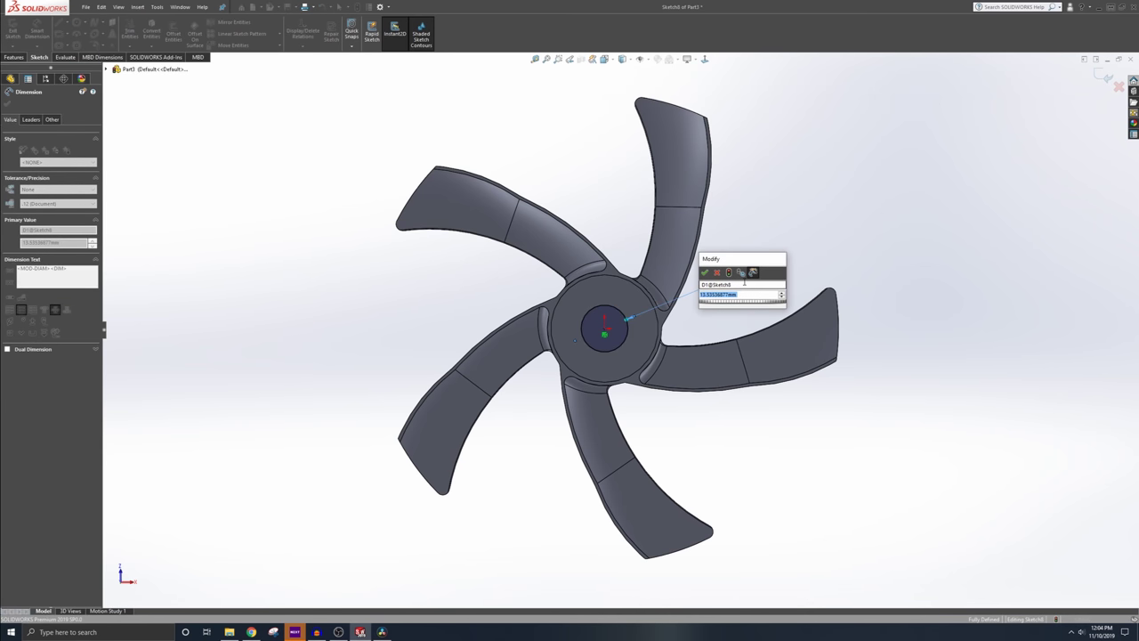
type("10")
key("Return")
Extrude the 10 mm circle as a 1.5 mm boss inside the hub recess
left_click(12, 30)
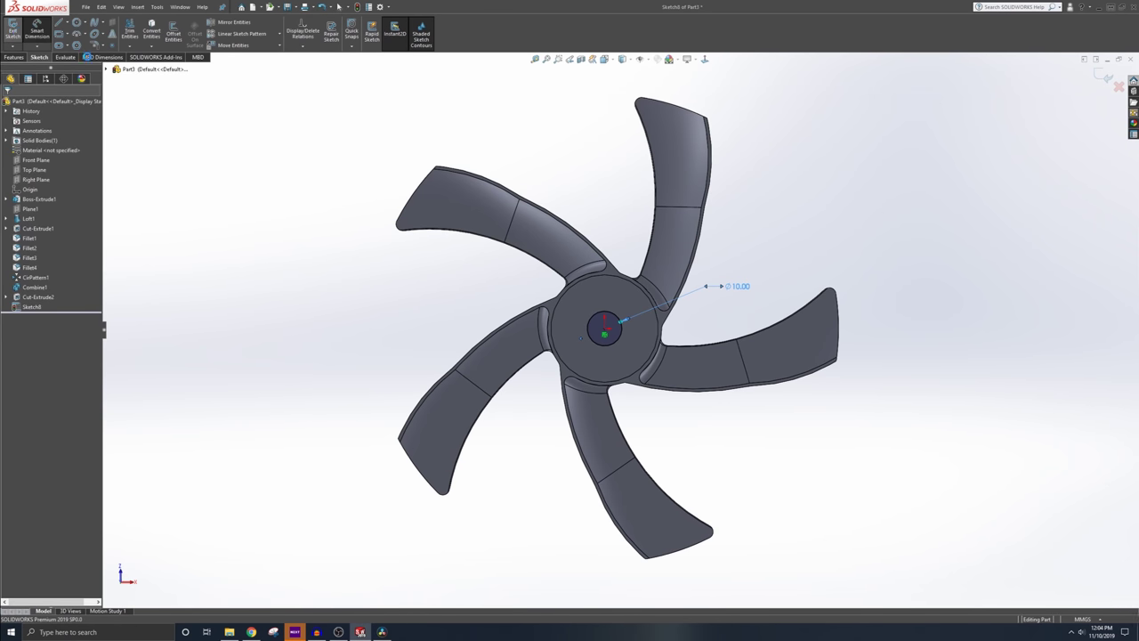
left_click(16, 31)
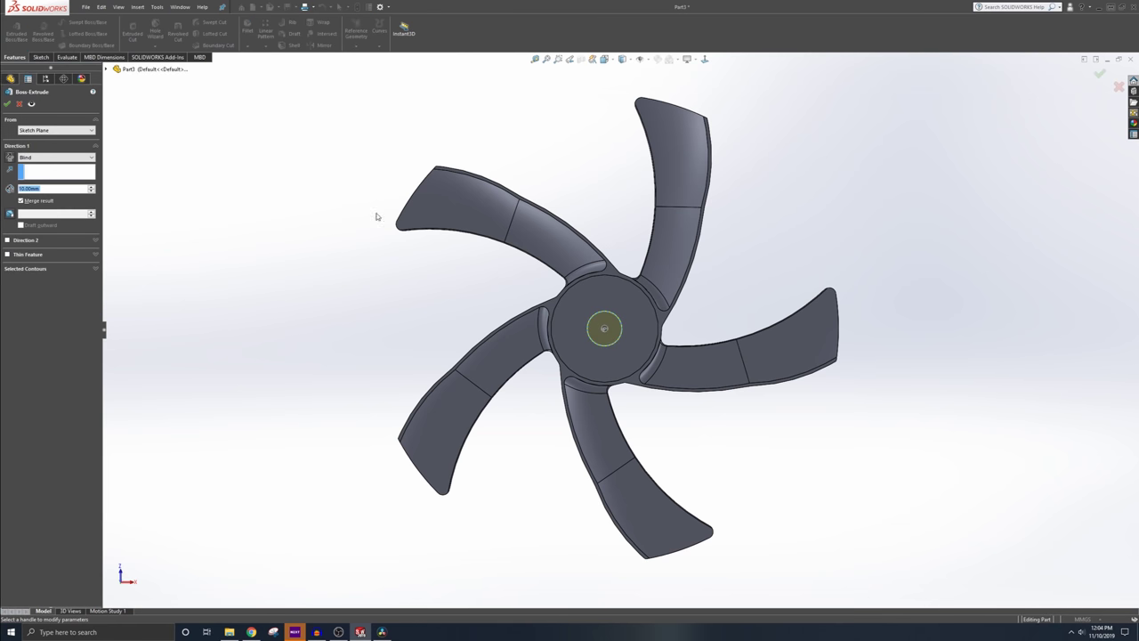
type("1.5")
left_click(8, 104)
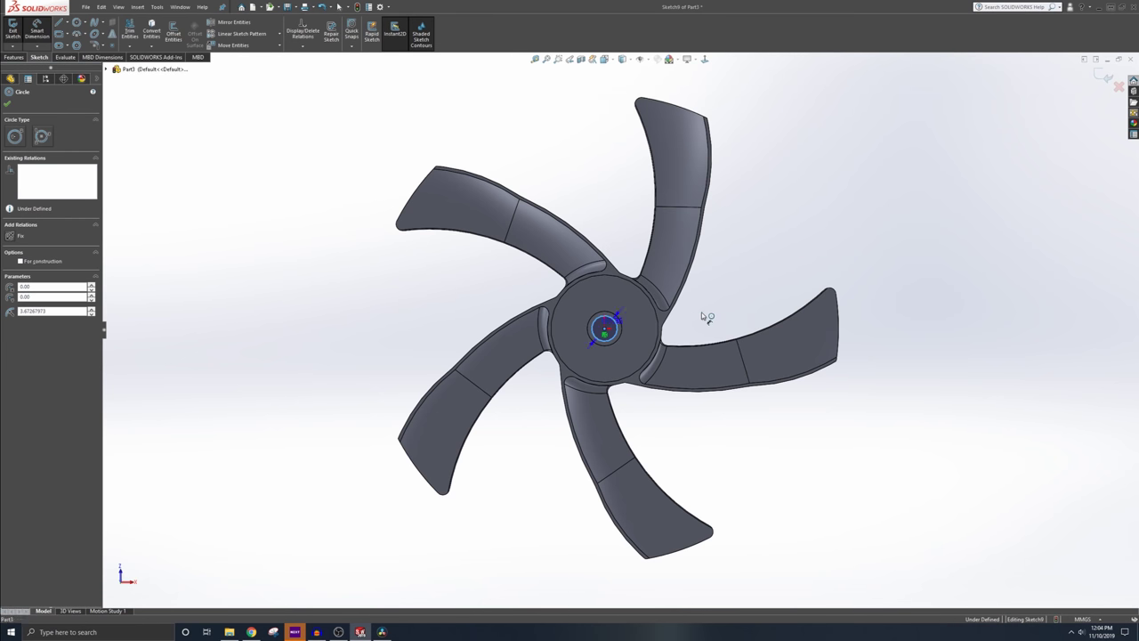
Dimension the circle sketched on the central boss and set its diameter to 3.1 mm
left_click(702, 316)
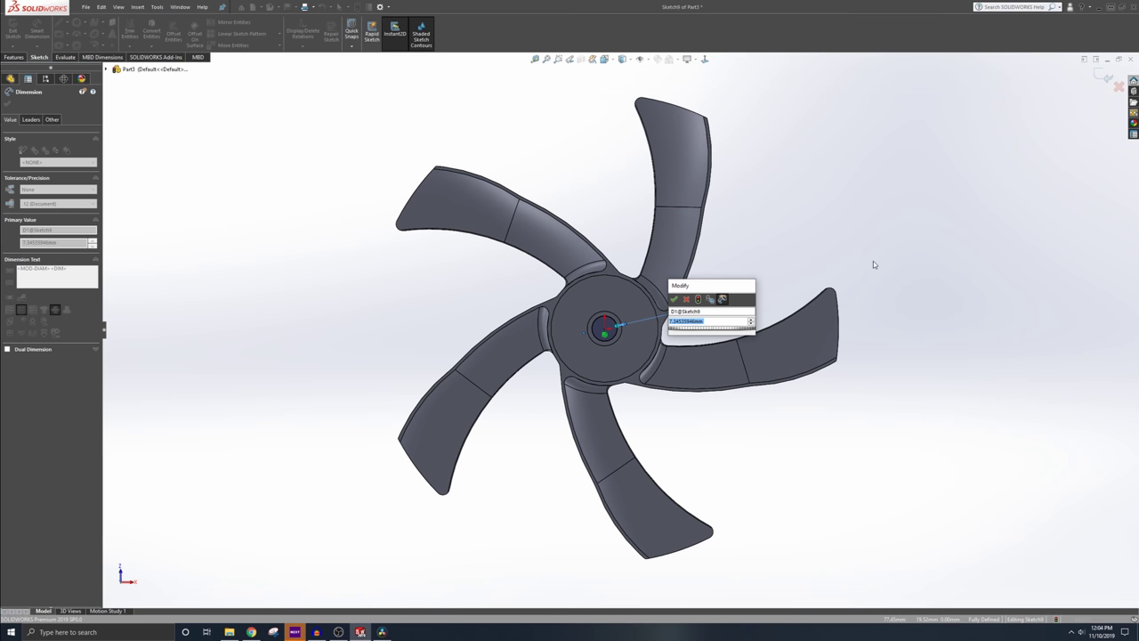
type("7.5")
key("Return")
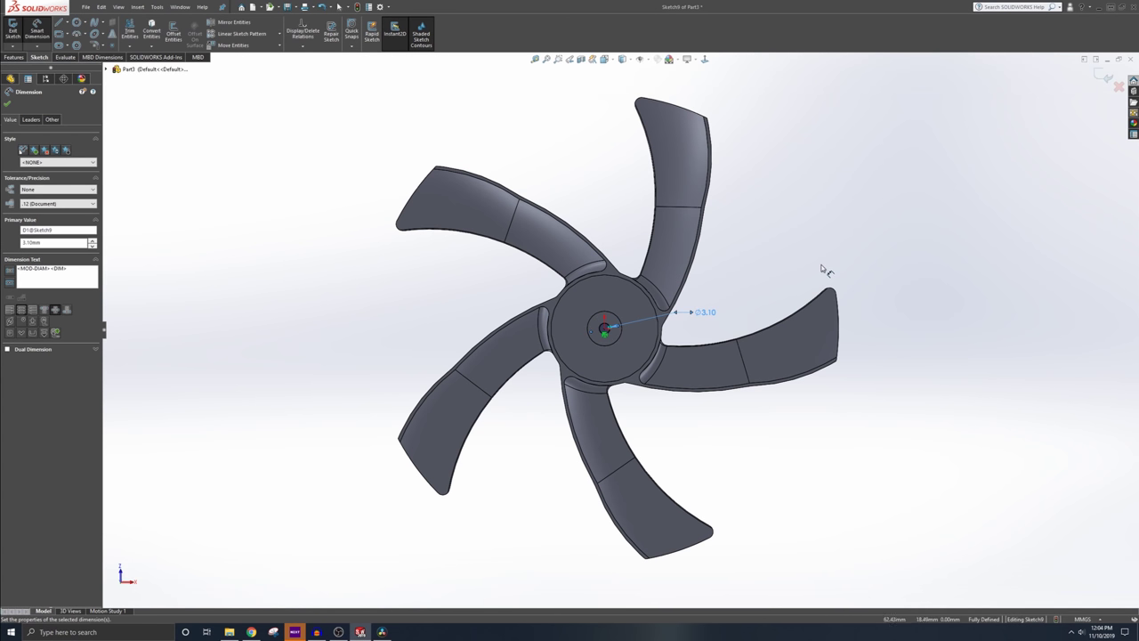
Cut-extrude the 3.1 mm circle 5 mm deep as a blind hole in the central boss
left_click(13, 32)
left_click(132, 31)
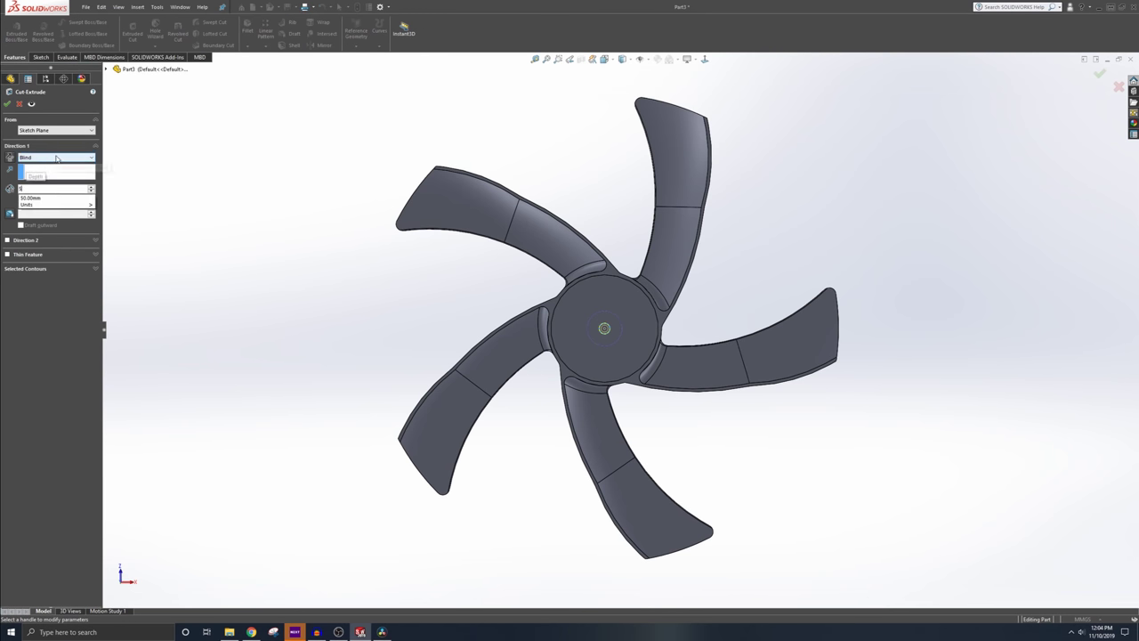
key("Return")
key("Return")
Start a Chamfer on the outer circular edge of the central boss inside the hub
scroll(636, 347, "down", 2)
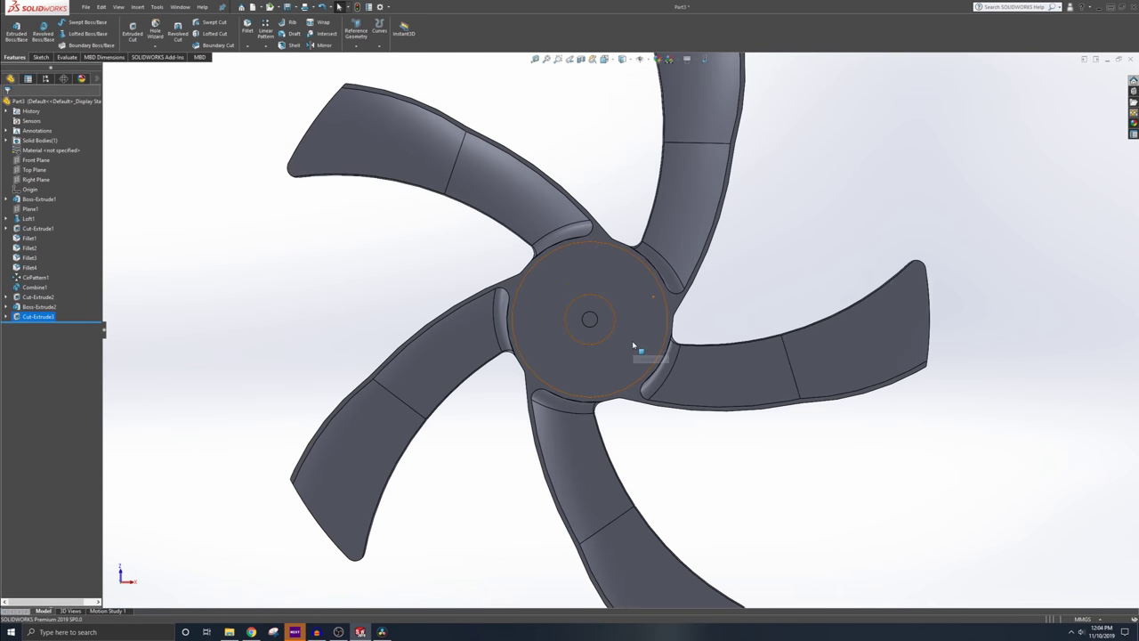
scroll(634, 345, "down", 2)
middle_click_drag(634, 345, 585, 387)
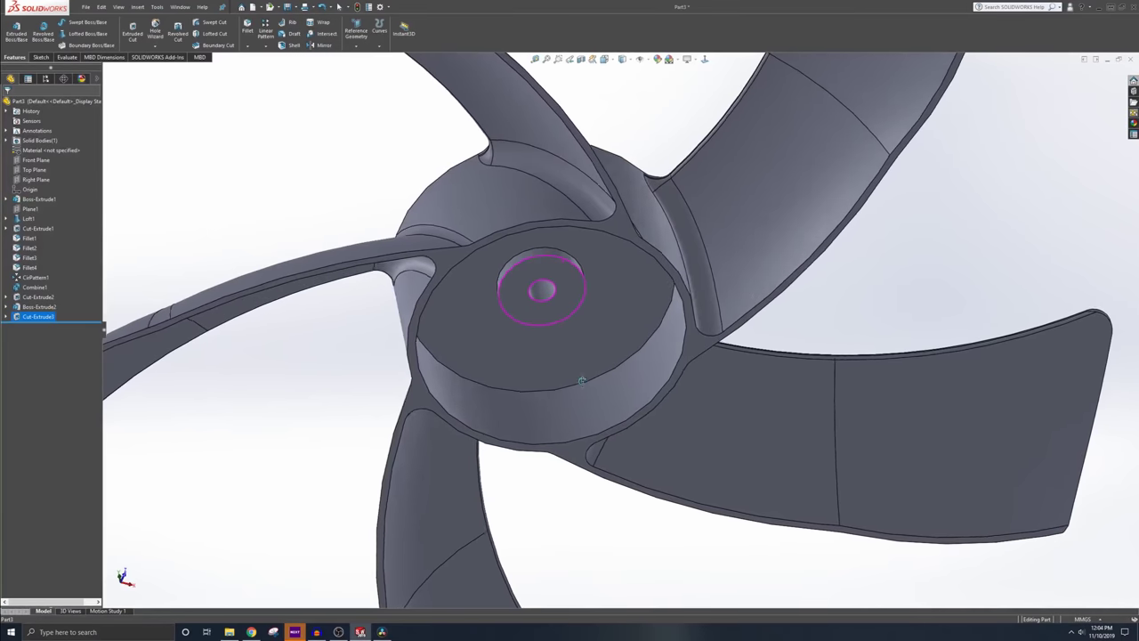
middle_click_drag(580, 380, 505, 368)
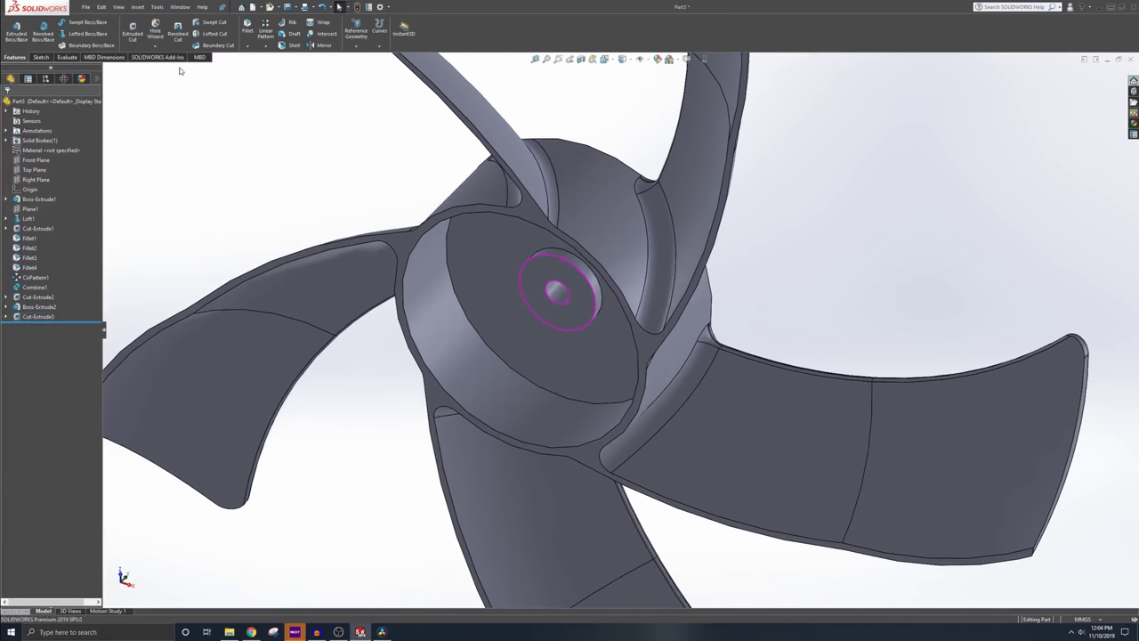
left_click(248, 46)
left_click(258, 69)
scroll(571, 243, "down", 5)
left_click(554, 289)
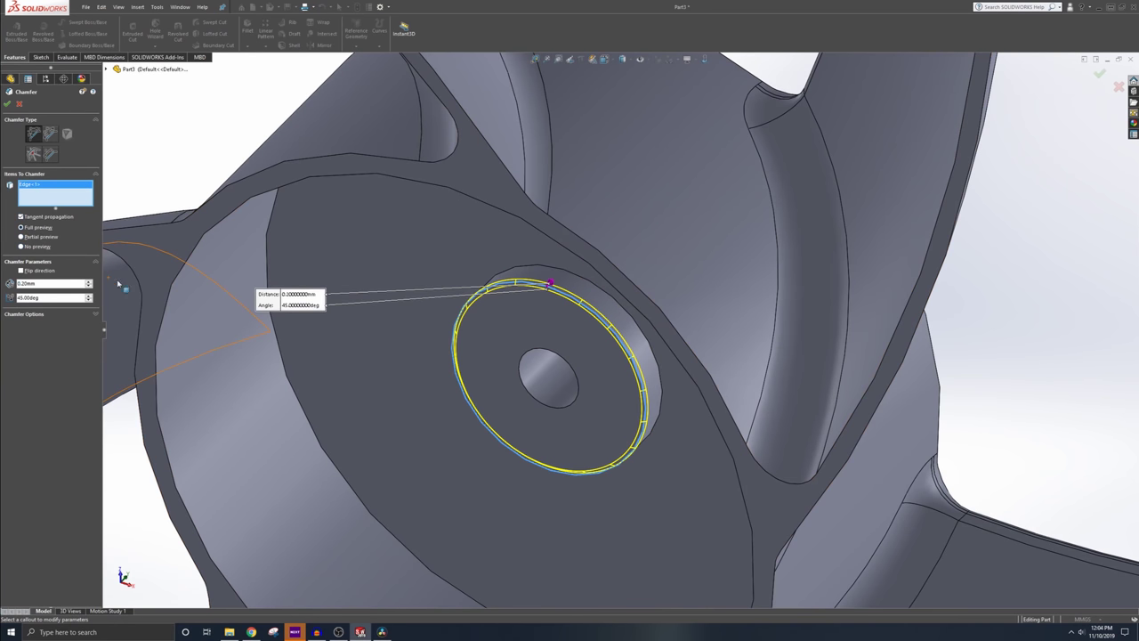
Try to chamfer the boss's outer edge with a distance of 5 mm
type("5")
key("Return")
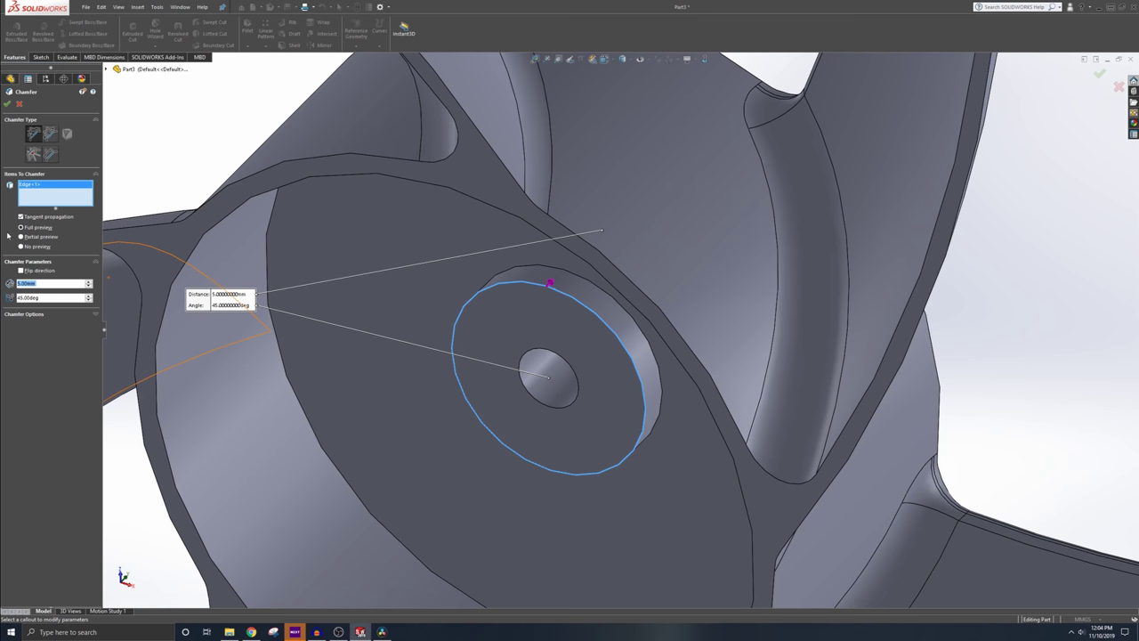
left_click(7, 103)
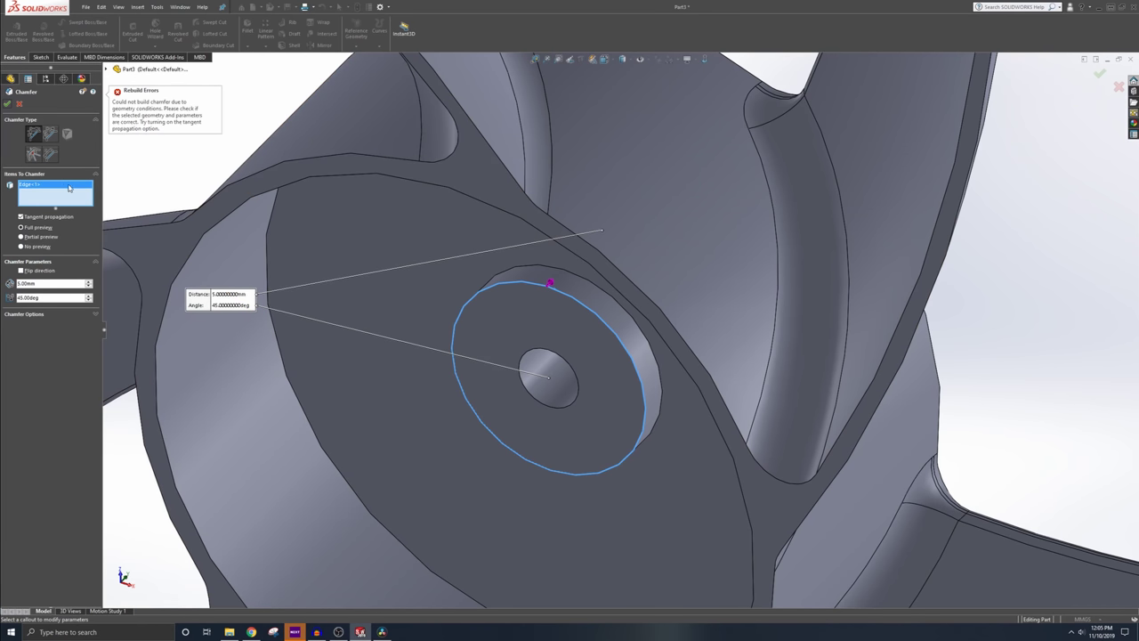
Set the chamfer distance to 0.5 mm and apply it to the boss's outer edge
left_click(47, 284)
type("0.5")
key("Return")
left_click(7, 103)
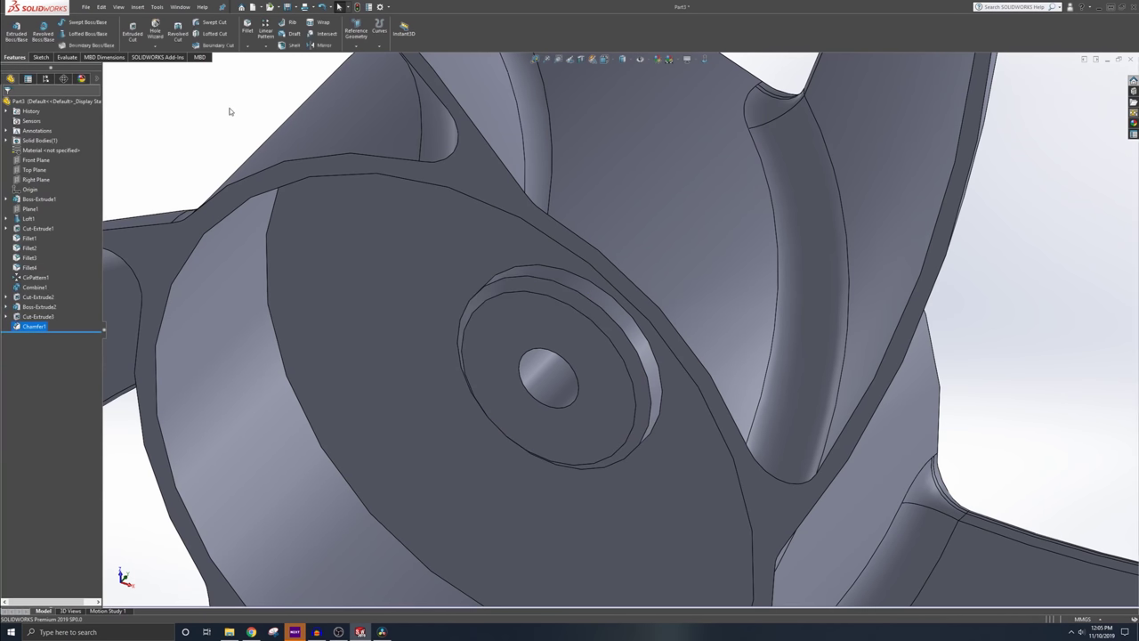
Chamfer the rim of the shaft hole in the central boss with a distance of 0.2 mm at 45 degrees
left_click(253, 45)
left_click(260, 68)
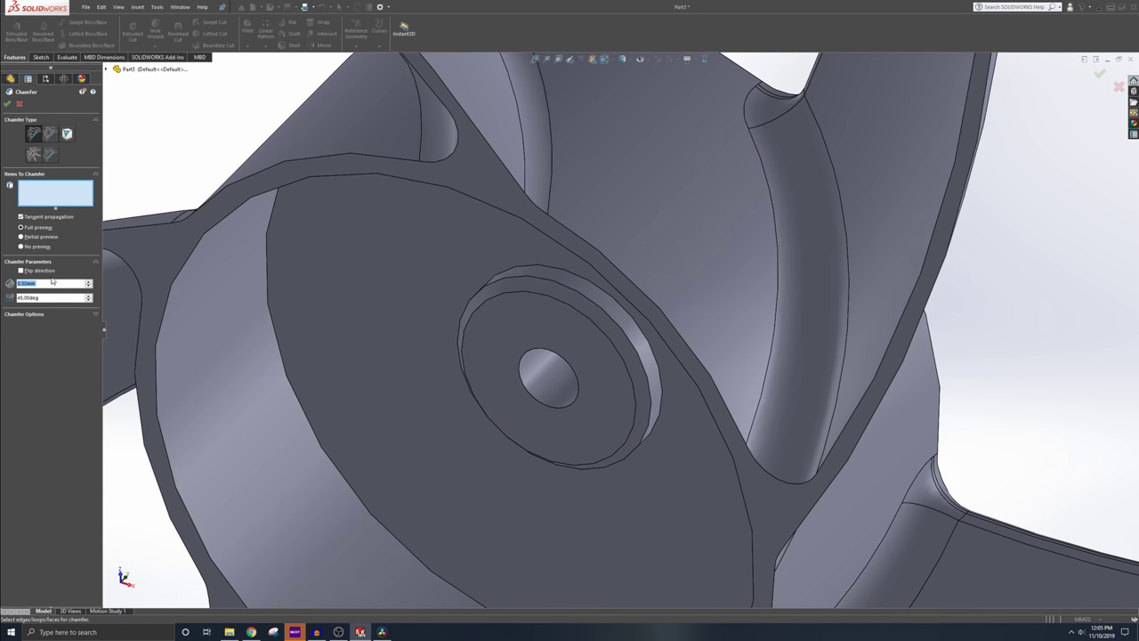
type("0.2")
key("Return")
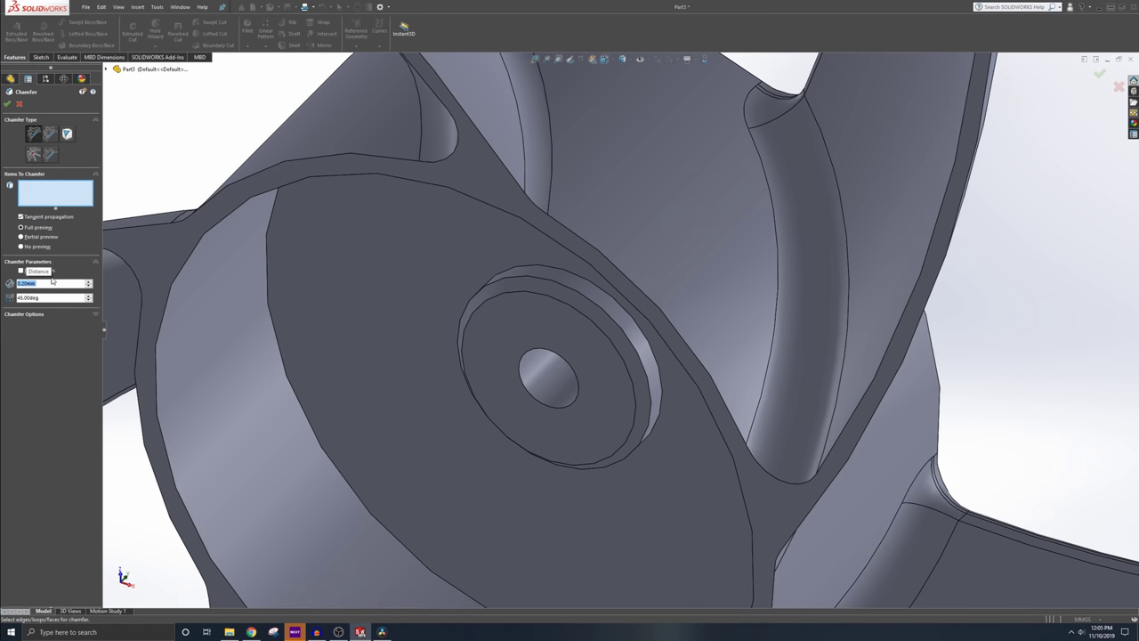
left_click(528, 353)
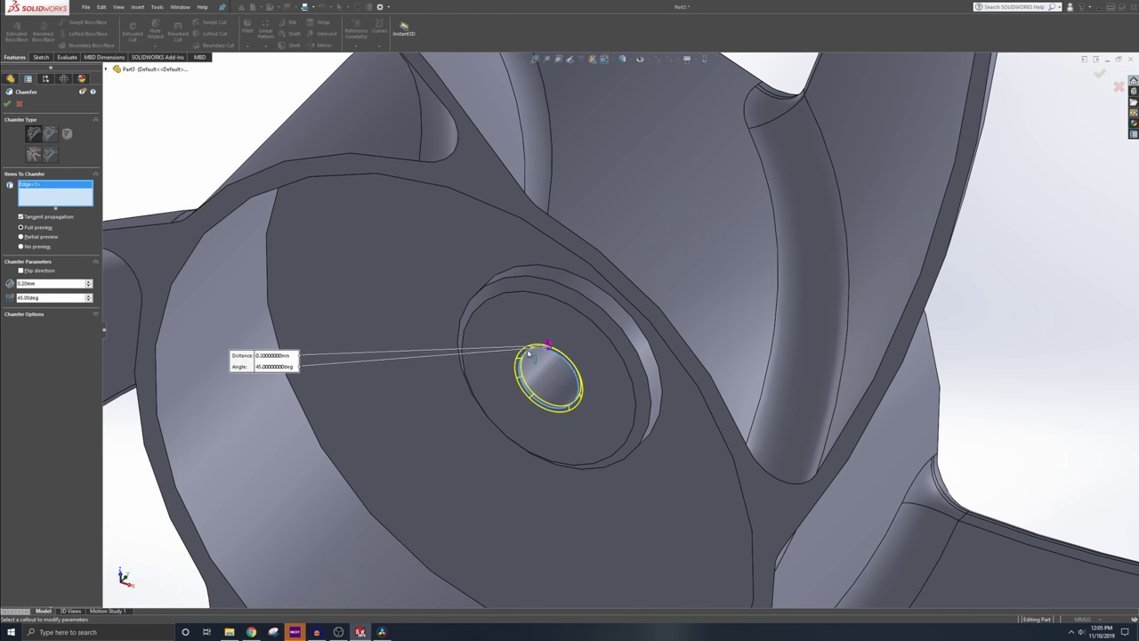
left_click(8, 103)
Examine the five-blade fan from the hollow hub side and the closed front side
middle_click_drag(407, 217, 721, 432)
scroll(722, 433, "up", 6)
middle_click_drag(704, 381, 432, 346)
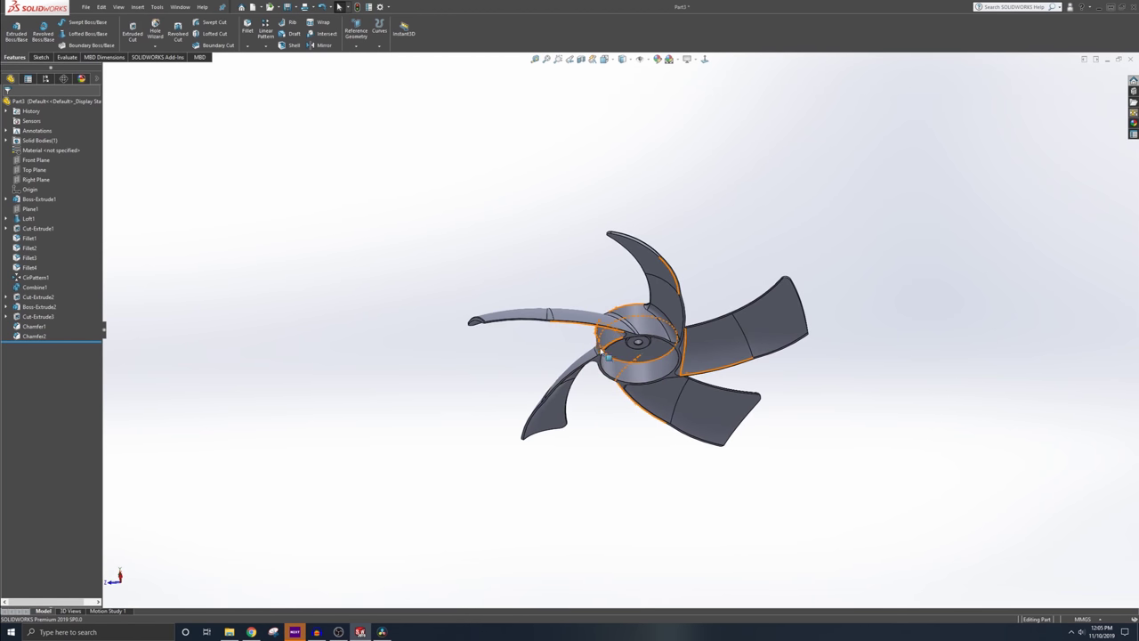
middle_click_drag(602, 351, 680, 398)
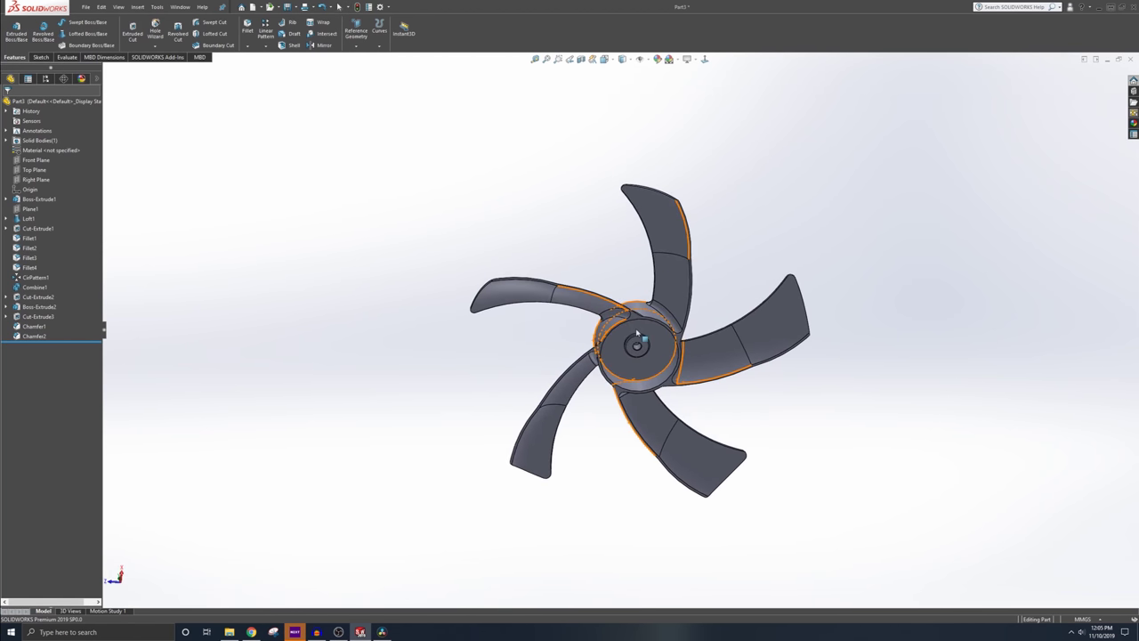
left_click(778, 296)
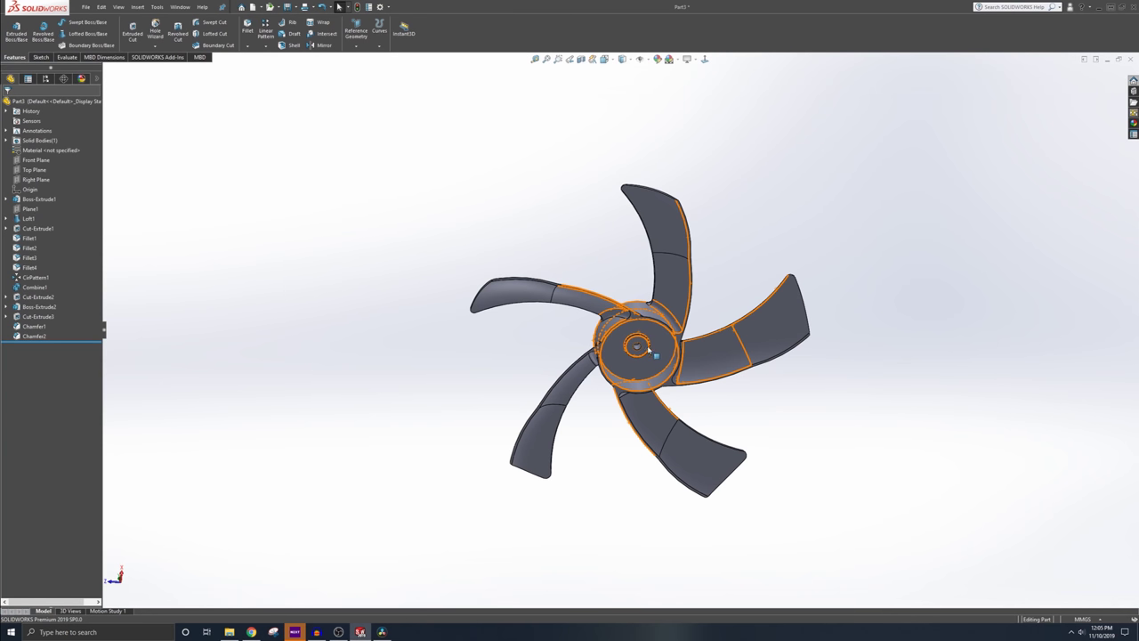
middle_click_drag(643, 355, 607, 149)
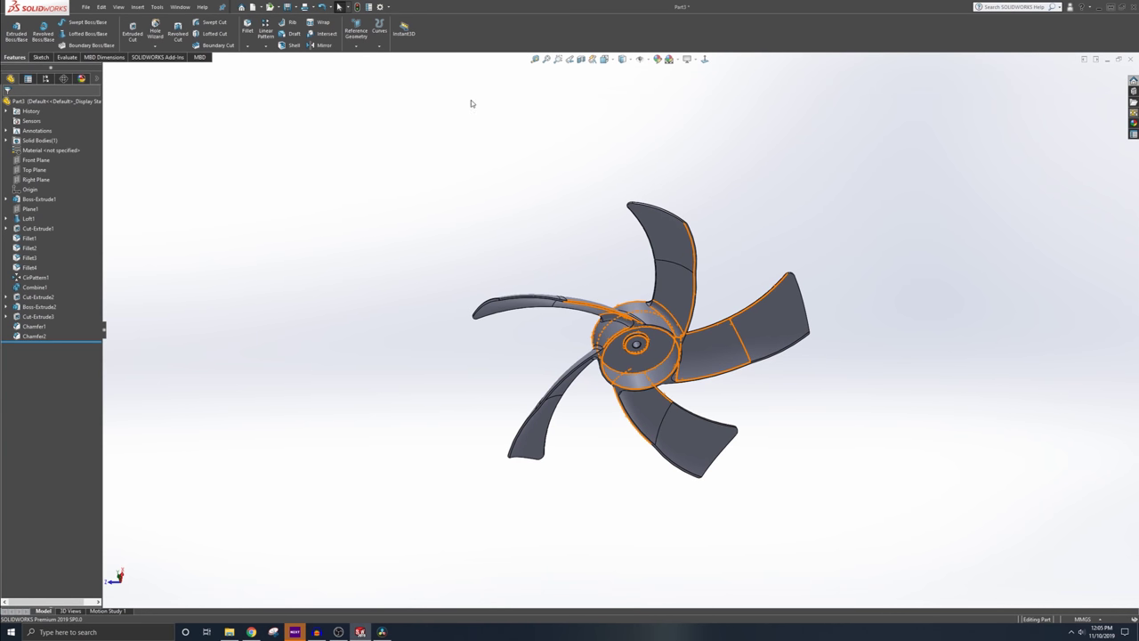
left_click(502, 130)
scroll(665, 360, "down", 6)
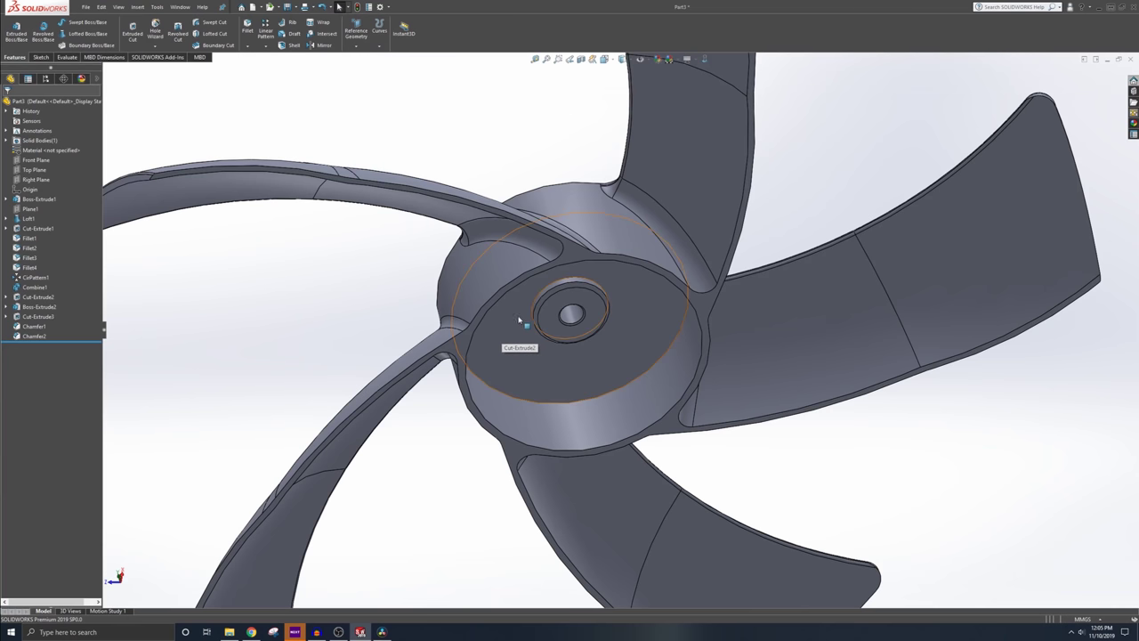
middle_click_drag(516, 277, 668, 338)
scroll(559, 338, "up", 7)
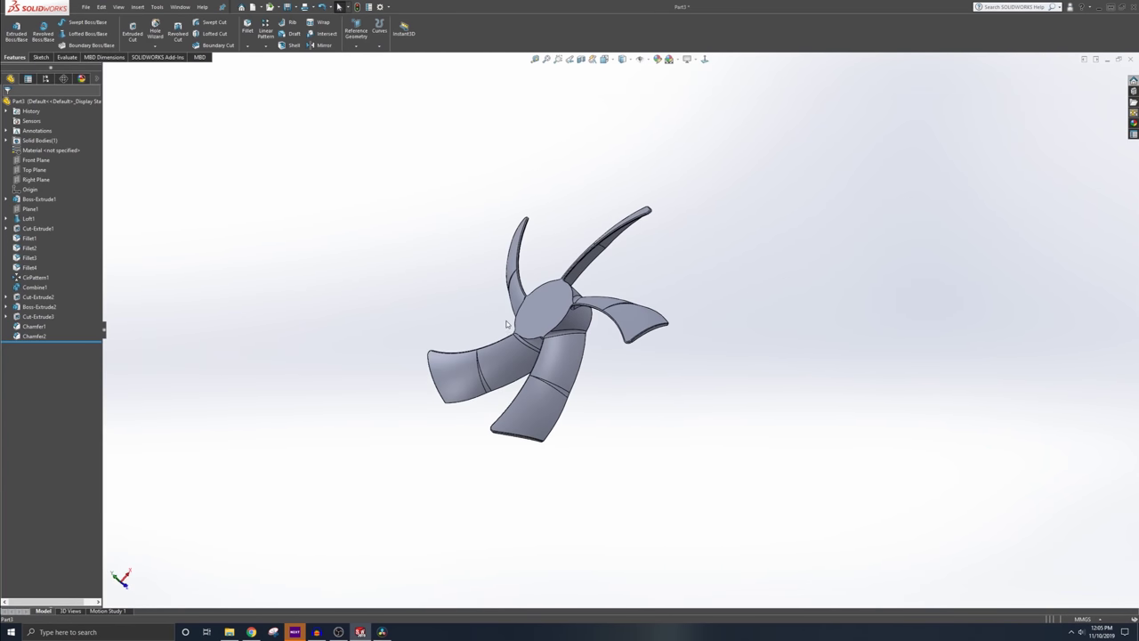
middle_click_drag(507, 324, 432, 294)
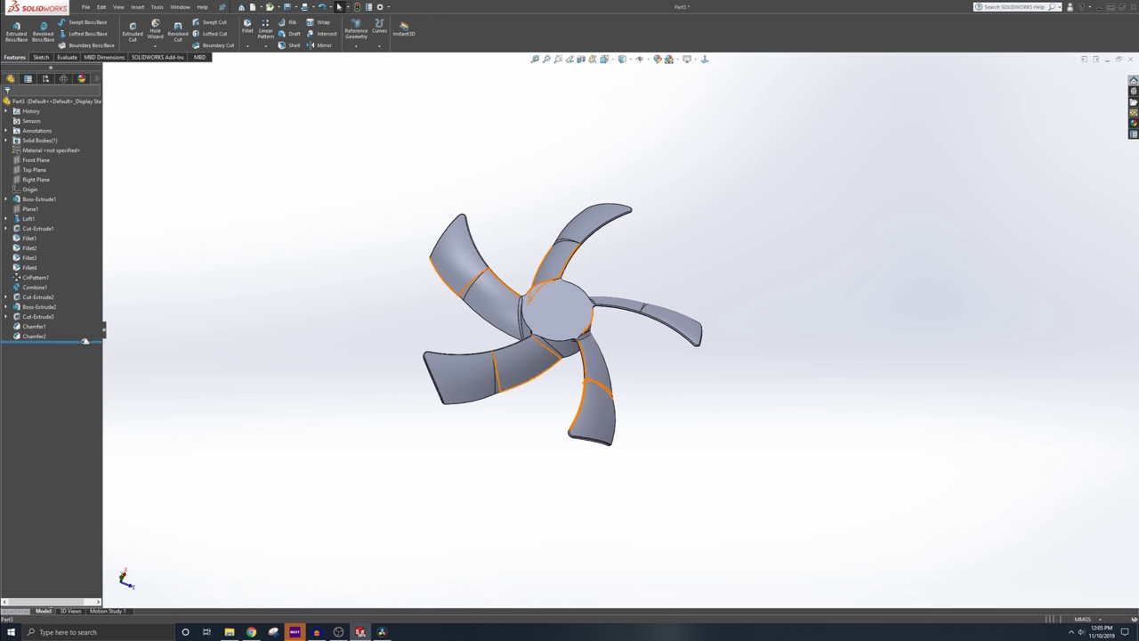
left_click_drag(86, 340, 85, 340)
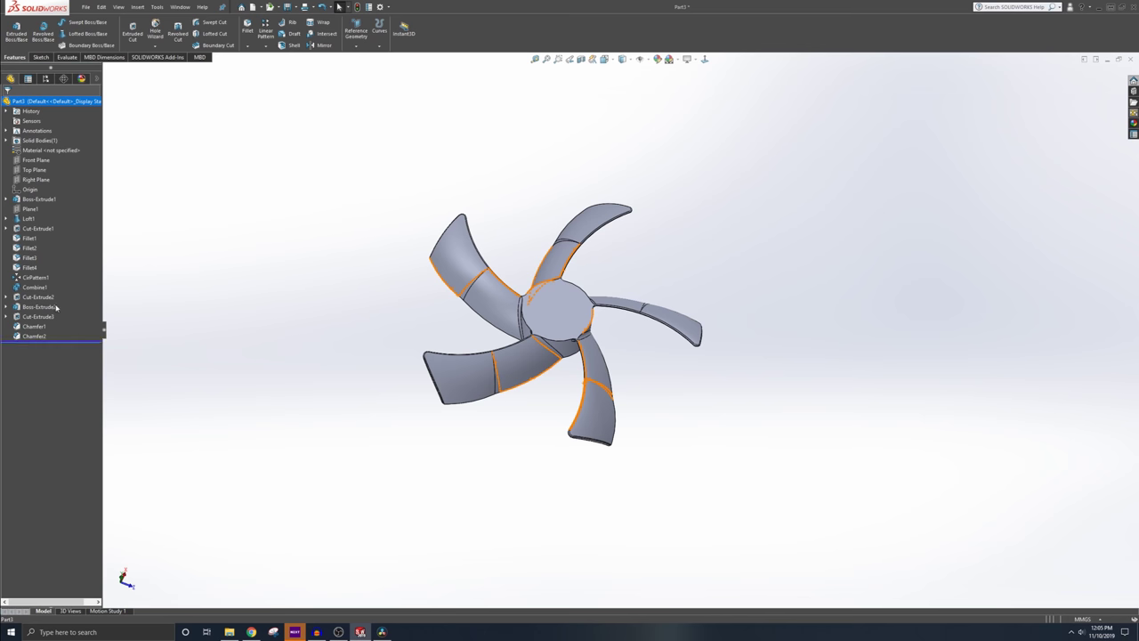
Edit the circular pattern of the blades to use 8 equally spaced instances
left_click(35, 277)
left_click(119, 75)
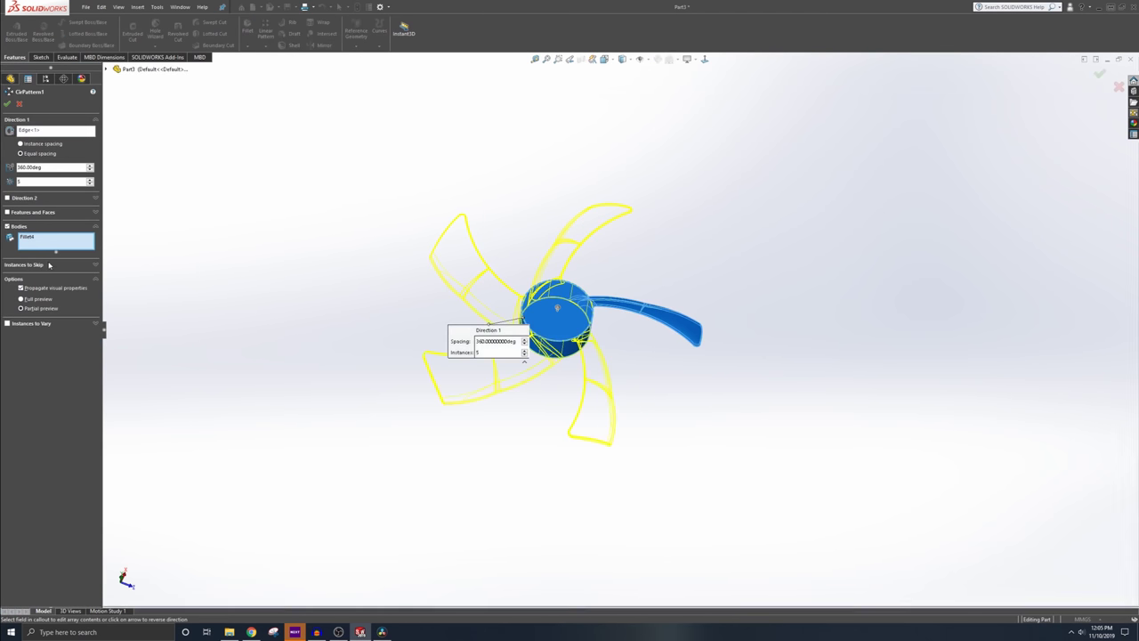
type("8")
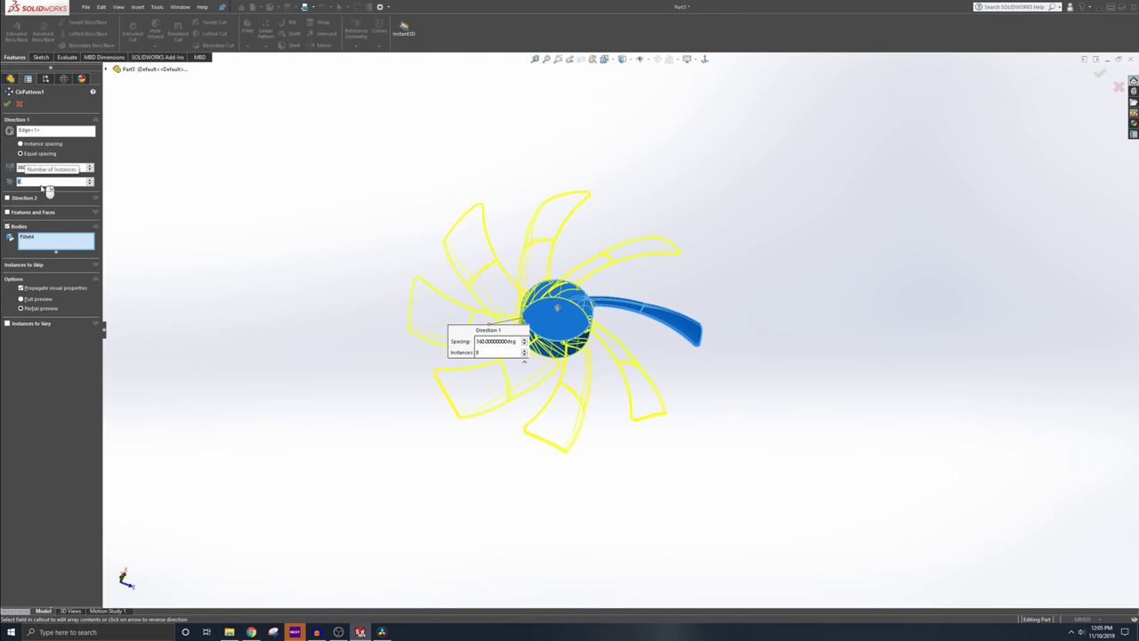
key("Return")
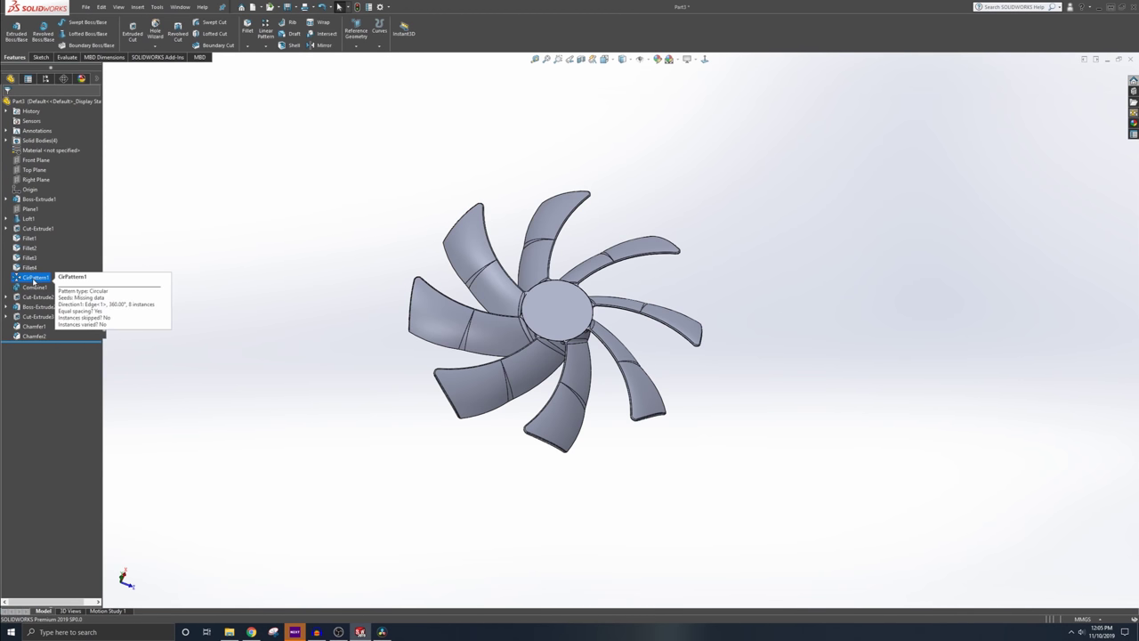
Set the blade circular pattern to 30 instances and inspect where the blades meet the hub
right_click(21, 281)
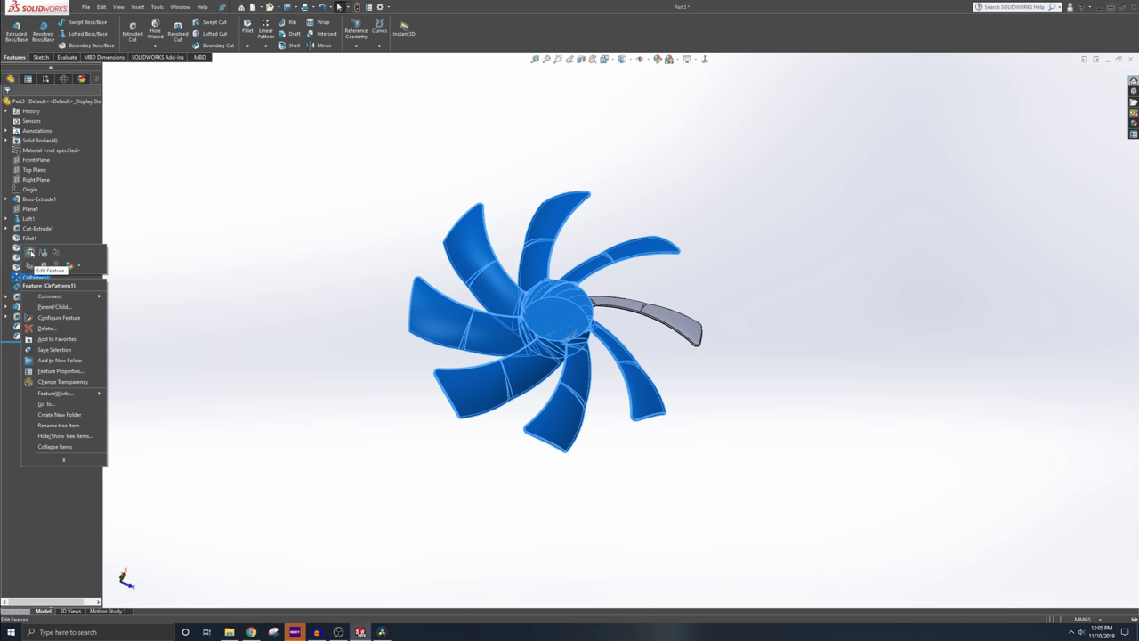
left_click(29, 253)
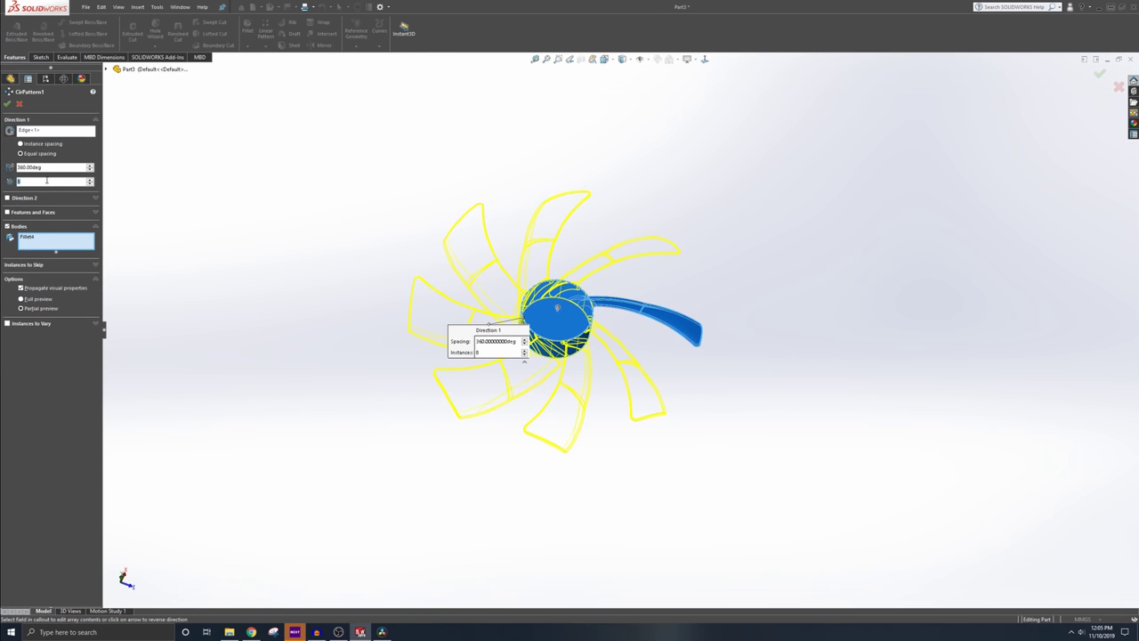
type("30")
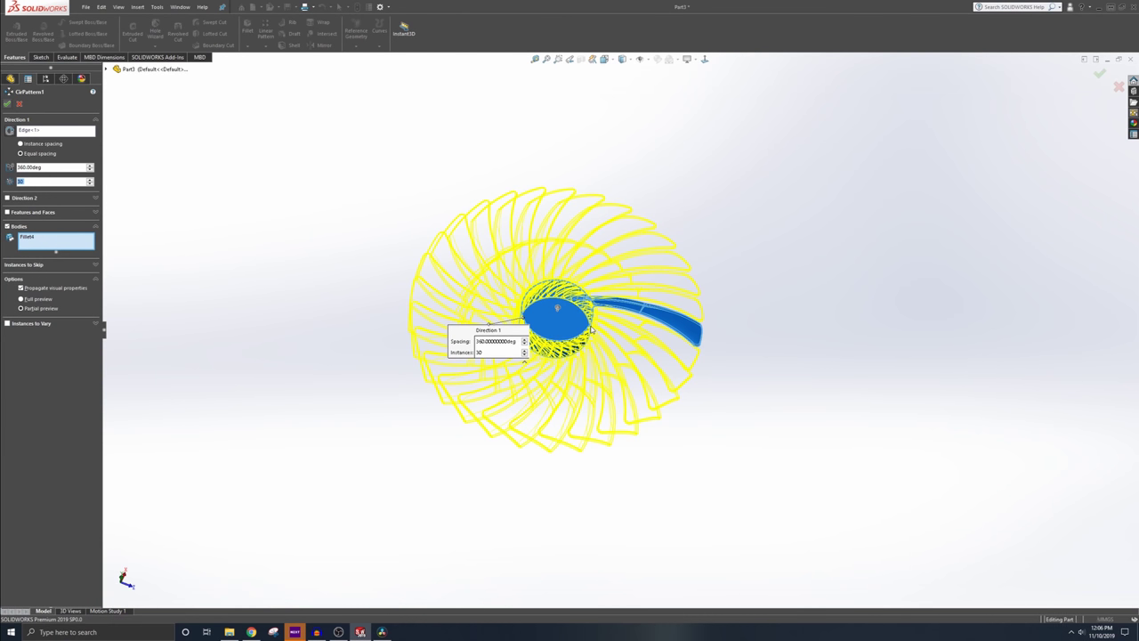
key("Return")
mouse_move(557, 307)
middle_mouse_down()
mouse_move(621, 295)
mouse_move(655, 259)
mouse_move(605, 183)
mouse_move(548, 235)
middle_mouse_up()
scroll(623, 350, "down", 10)
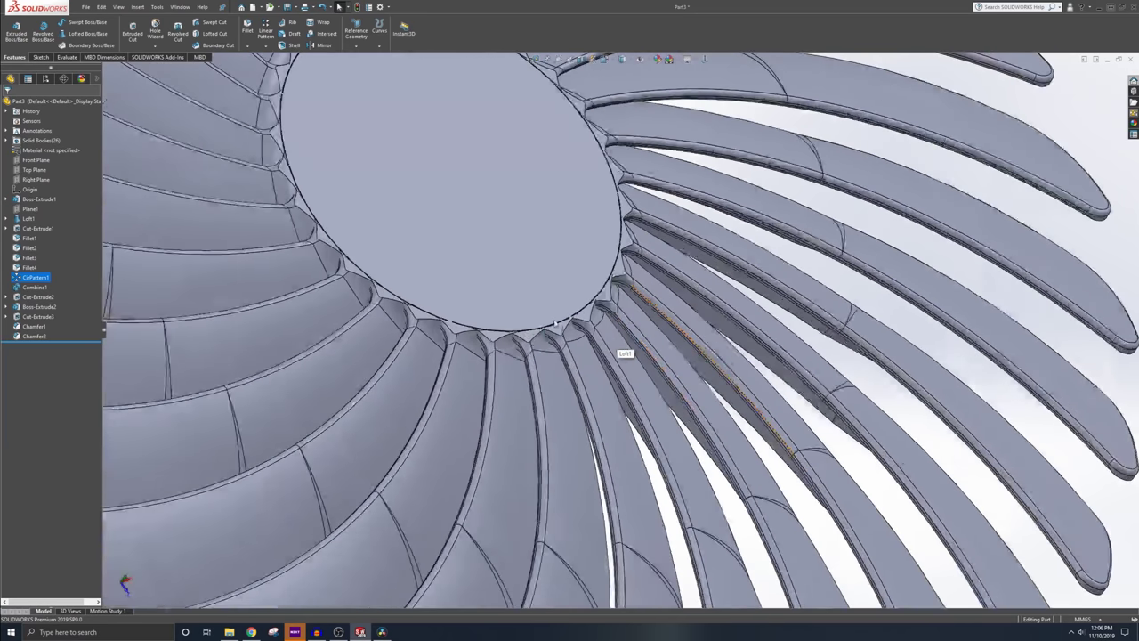
middle_click_drag(623, 351, 650, 315)
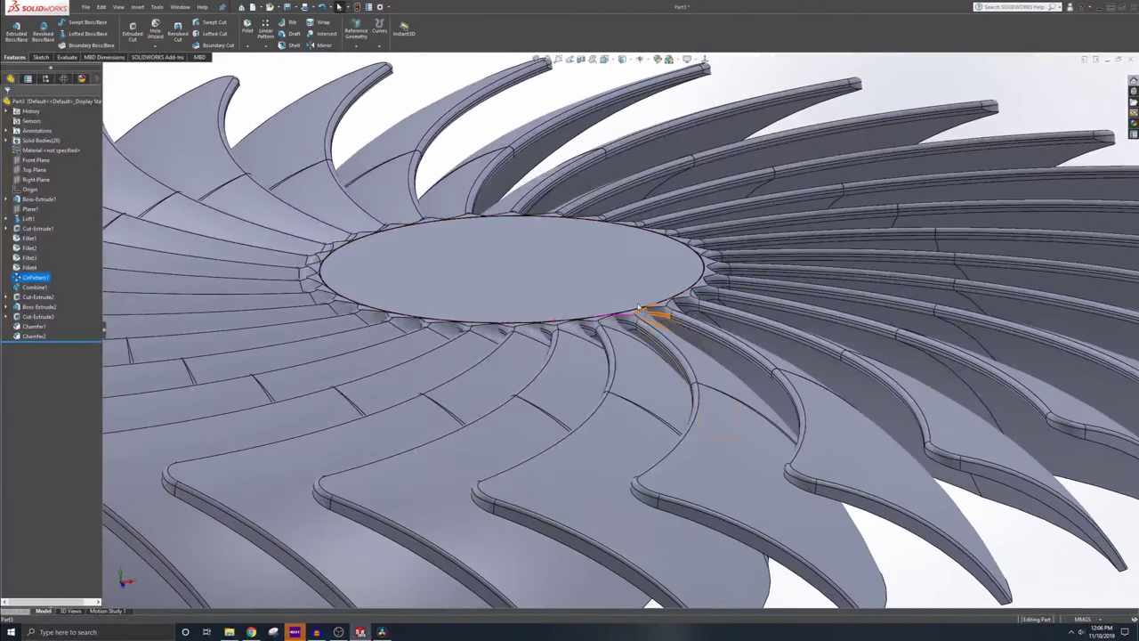
scroll(625, 305, "down", 2)
scroll(627, 311, "up", 10)
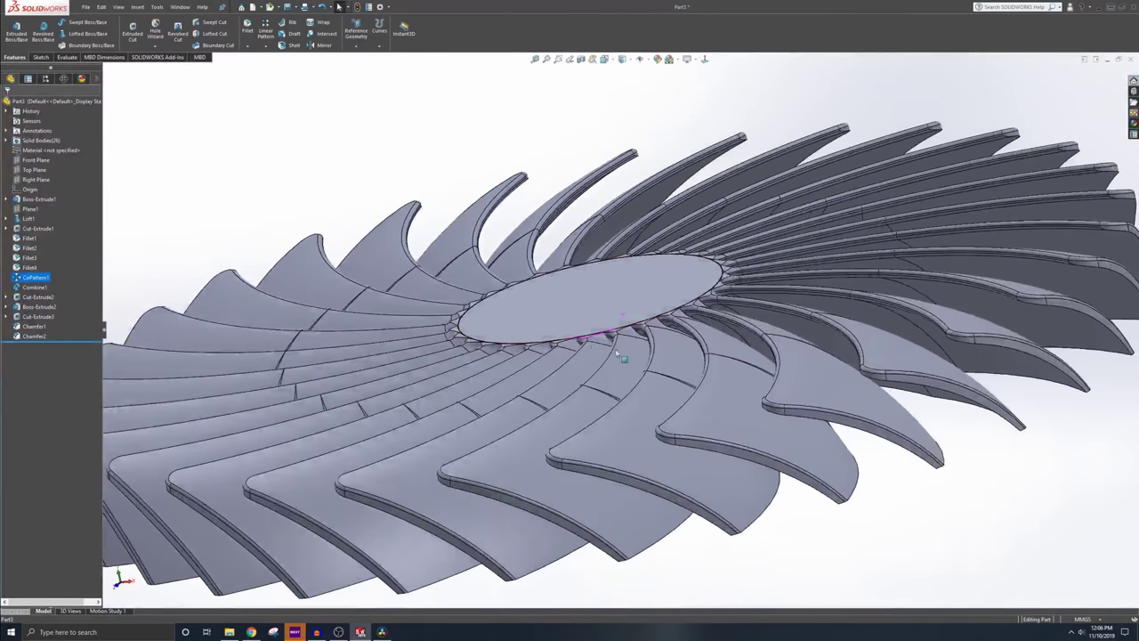
scroll(618, 352, "up", 5)
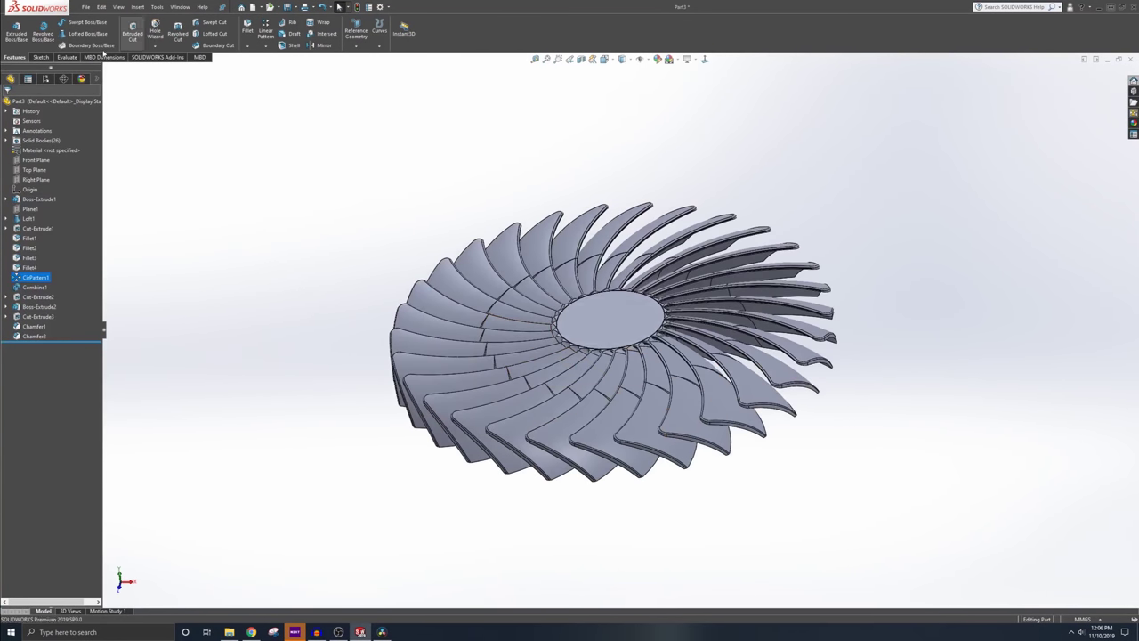
Set the blade circular pattern to 2 instances over 360 degrees
right_click(23, 279)
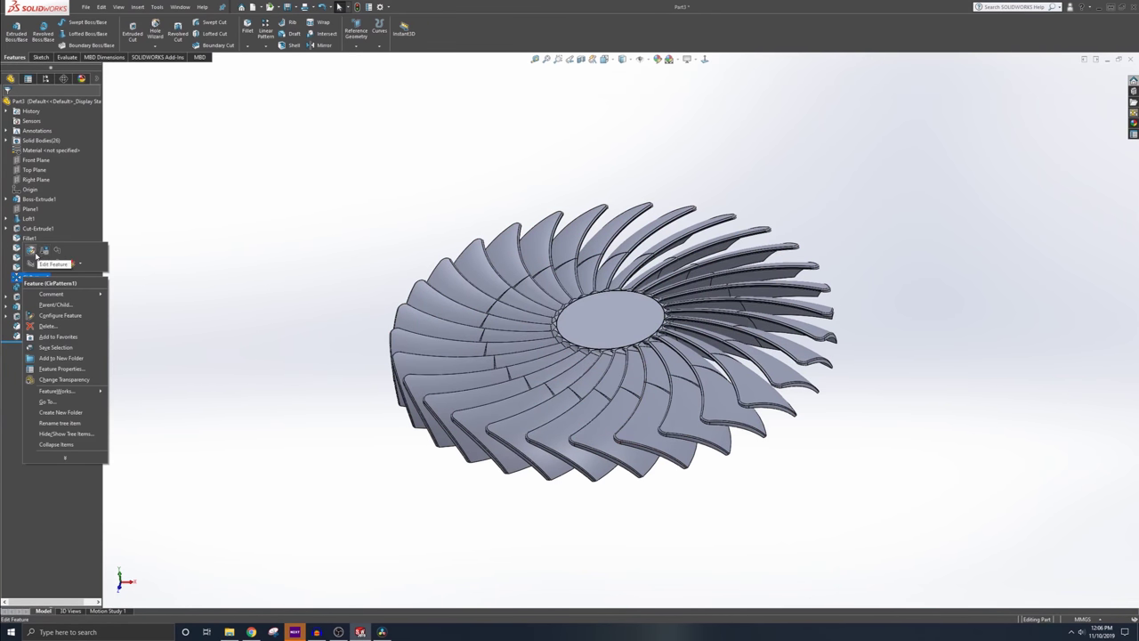
left_click(31, 252)
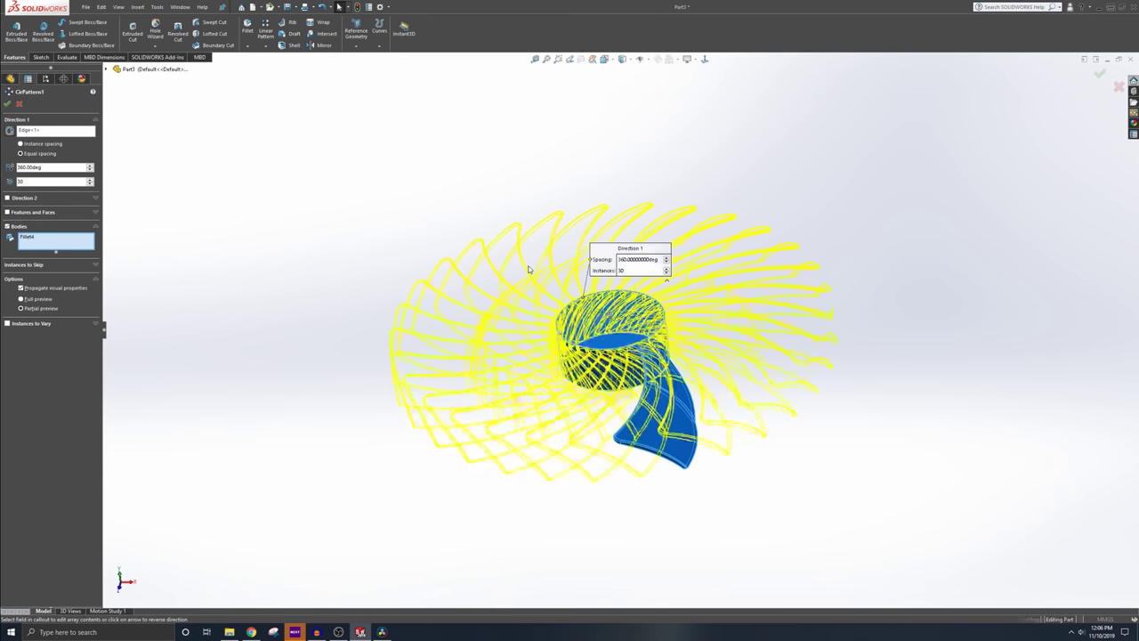
type("2")
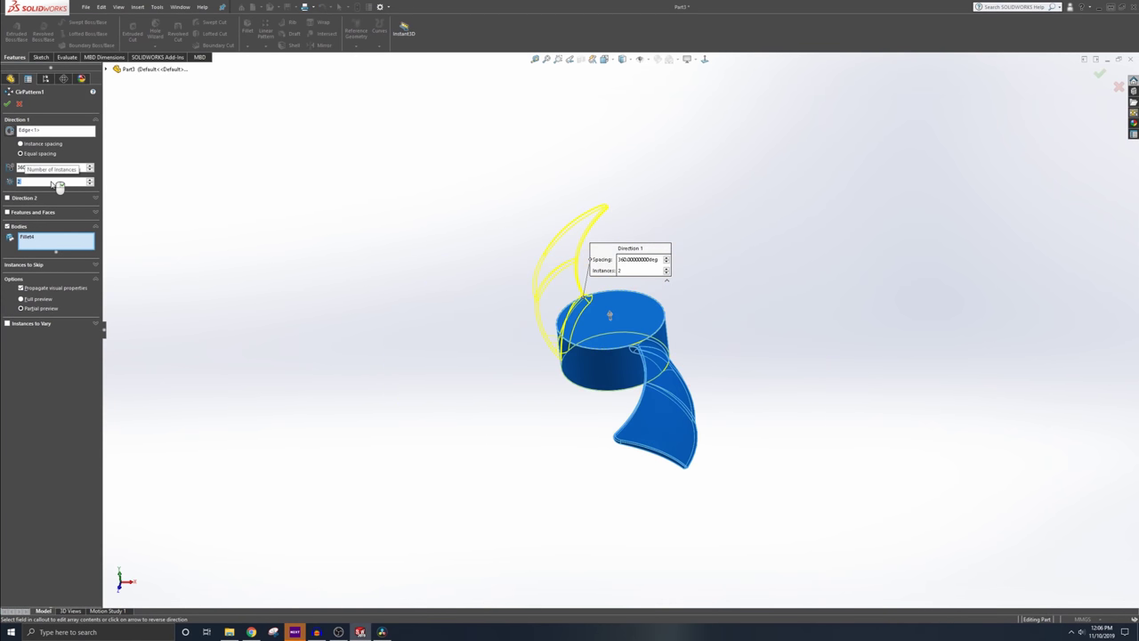
left_click(7, 103)
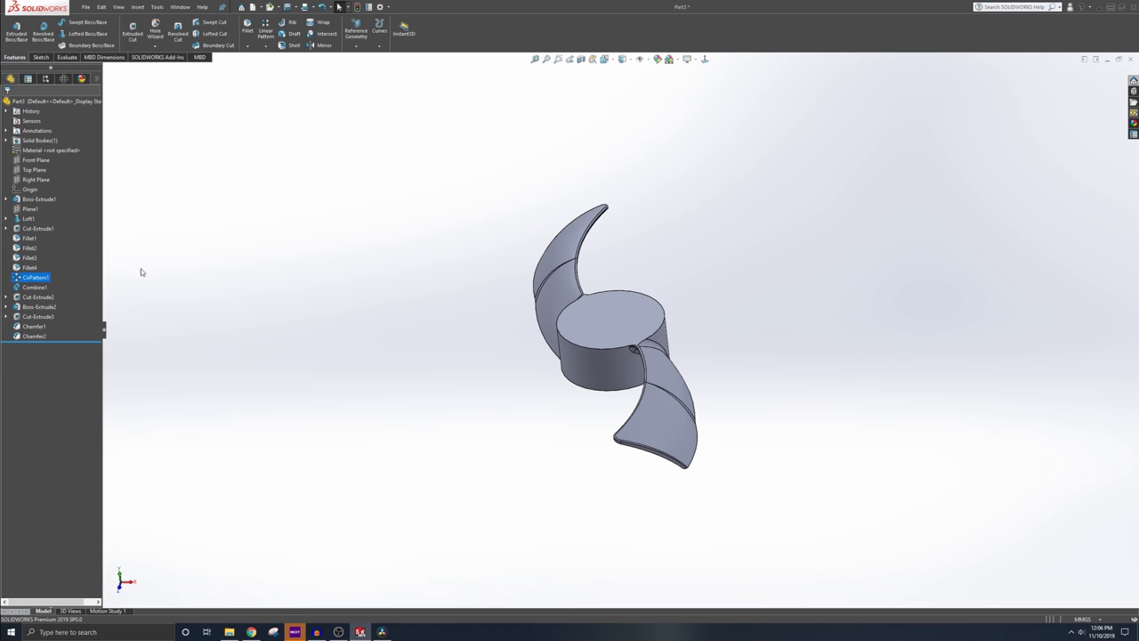
Save the two-blade fan as a part file named 2Blade in the New Fan folder
middle_click_drag(503, 302, 595, 241)
left_click(295, 8)
left_click(313, 30)
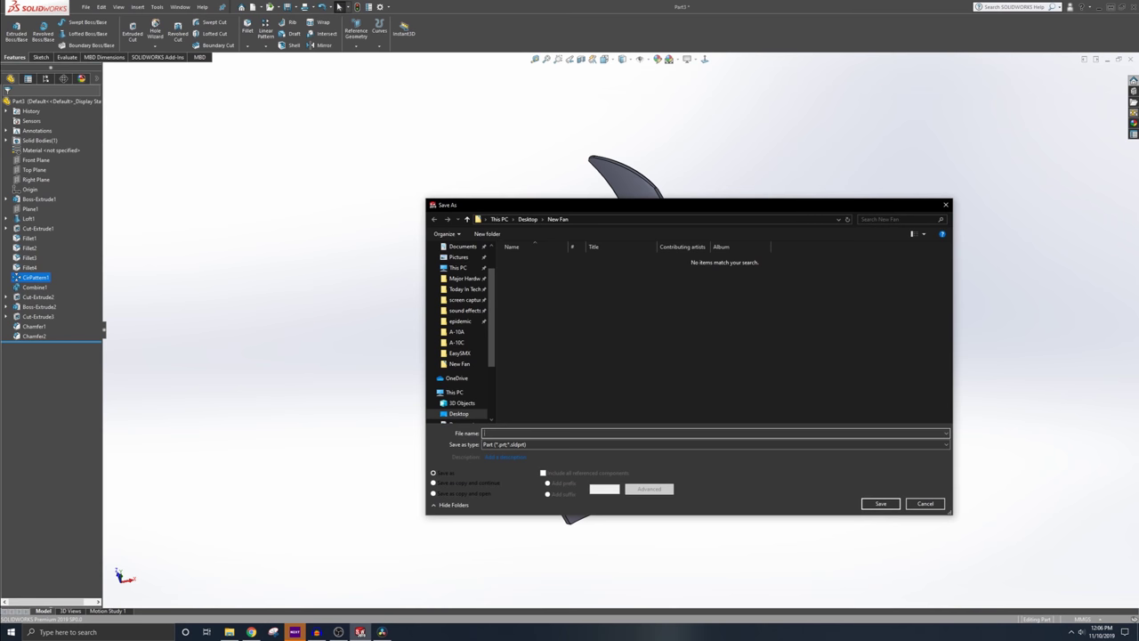
type("2Blade")
key("Return")
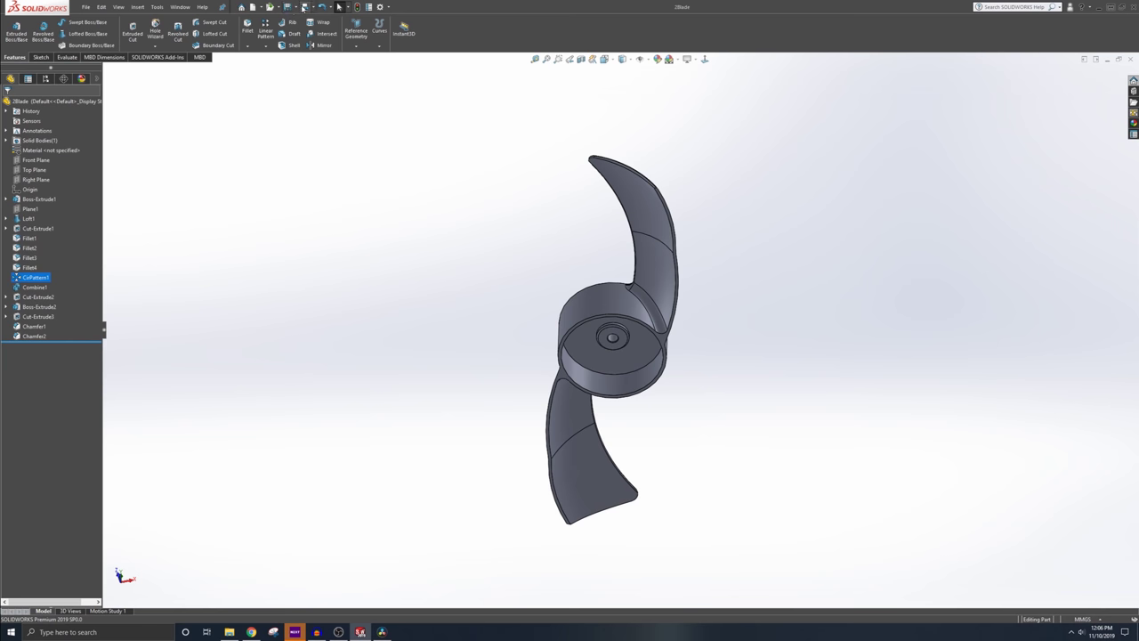
Export the two-blade fan as an STL file named 2Blade in the New Fan folder
left_click(293, 8)
left_click(320, 27)
left_click(533, 447)
left_click(501, 334)
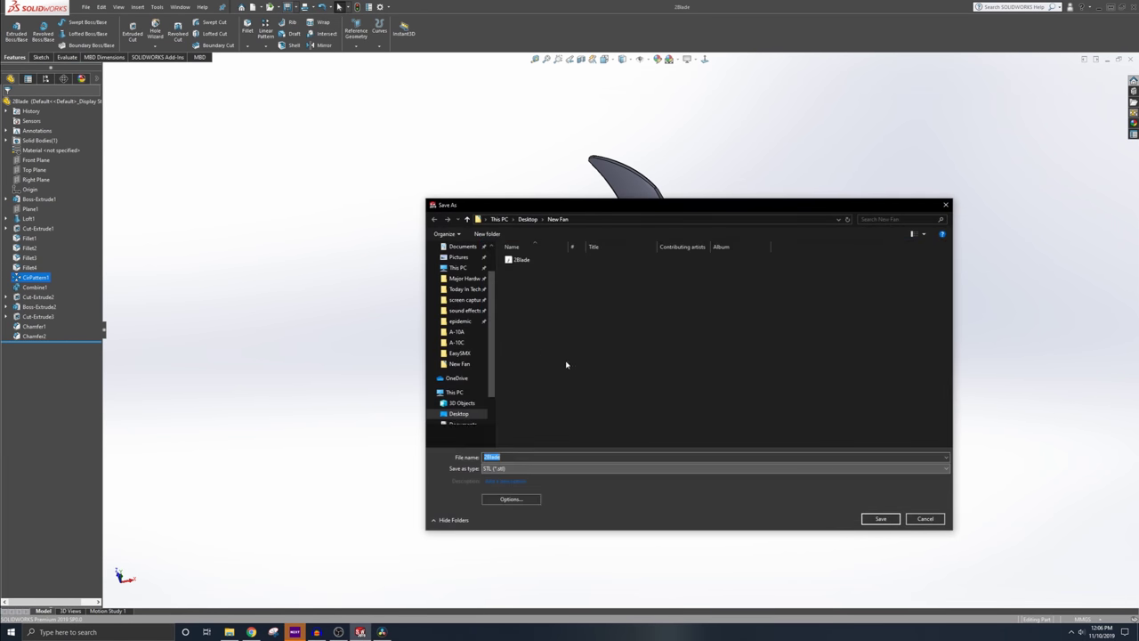
left_click(879, 519)
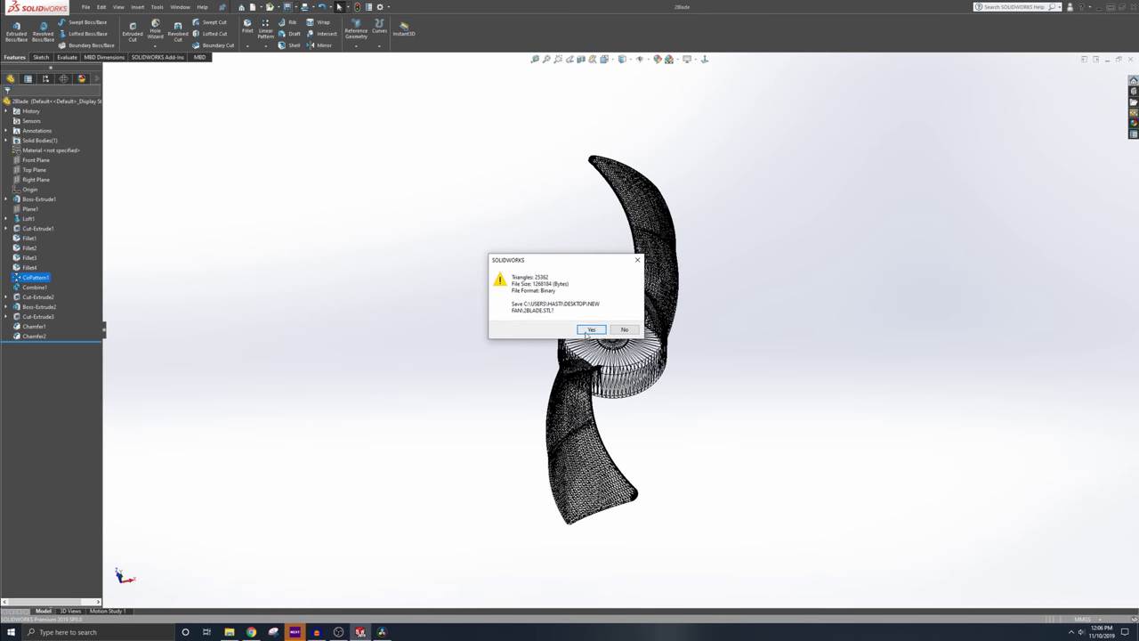
left_click(585, 332)
Examine the two-blade fan's blade roots, closed hub face and hollow hub interior with the central boss
left_click(606, 304)
middle_click_drag(593, 312, 744, 481)
middle_click_drag(635, 374, 687, 420)
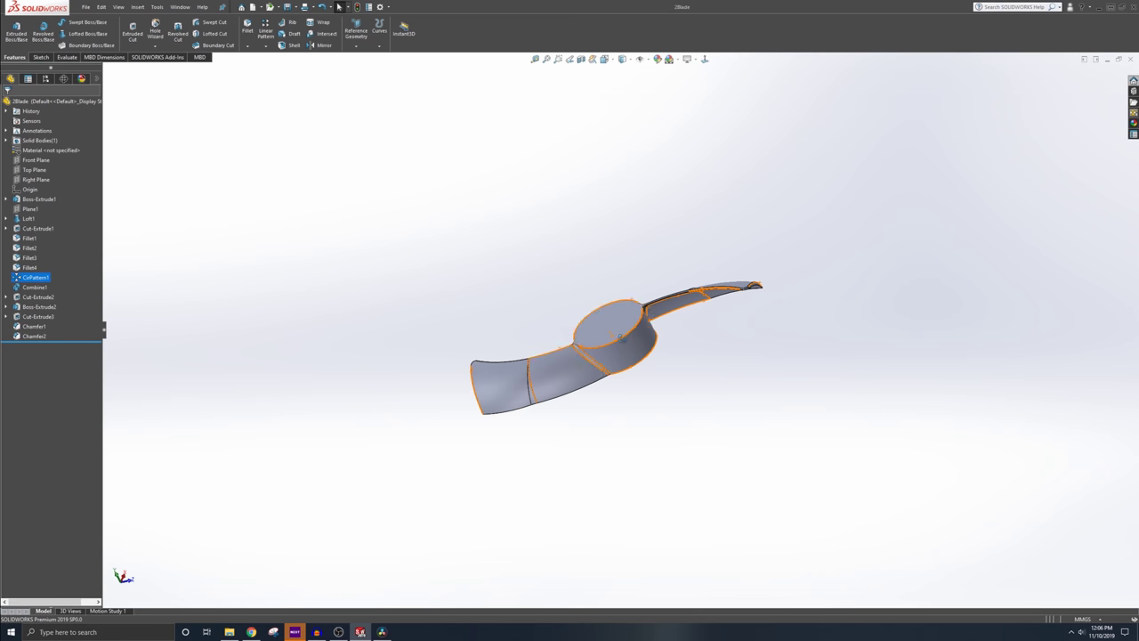
scroll(627, 353, "down", 5)
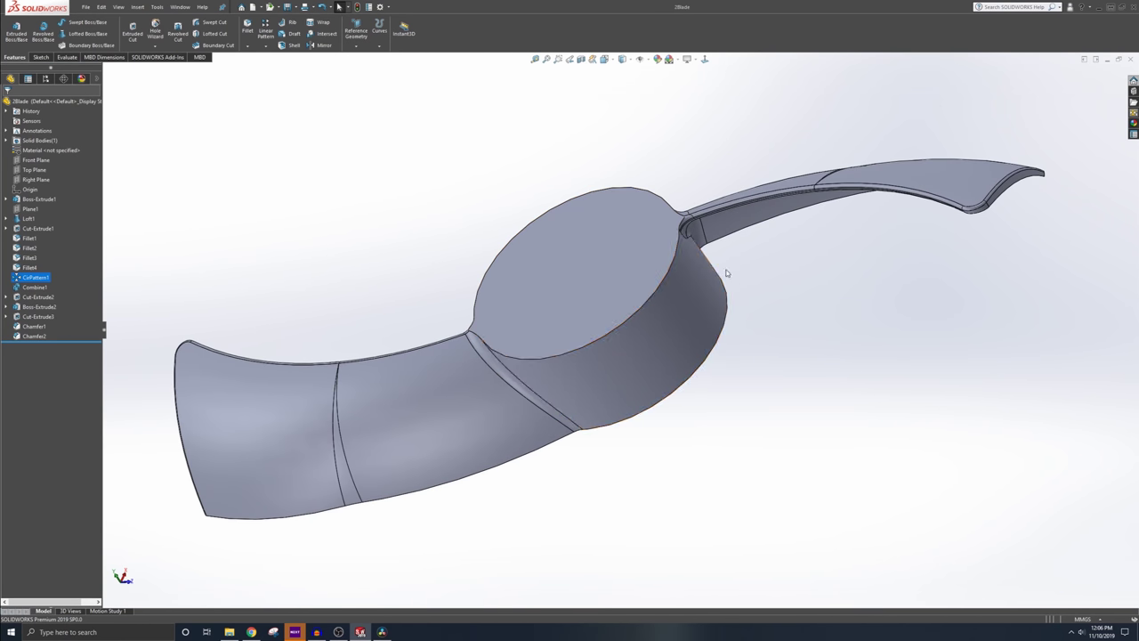
middle_click_drag(523, 311, 519, 259)
scroll(722, 349, "down", 5)
scroll(723, 349, "up", 5)
middle_click_drag(727, 346, 600, 320)
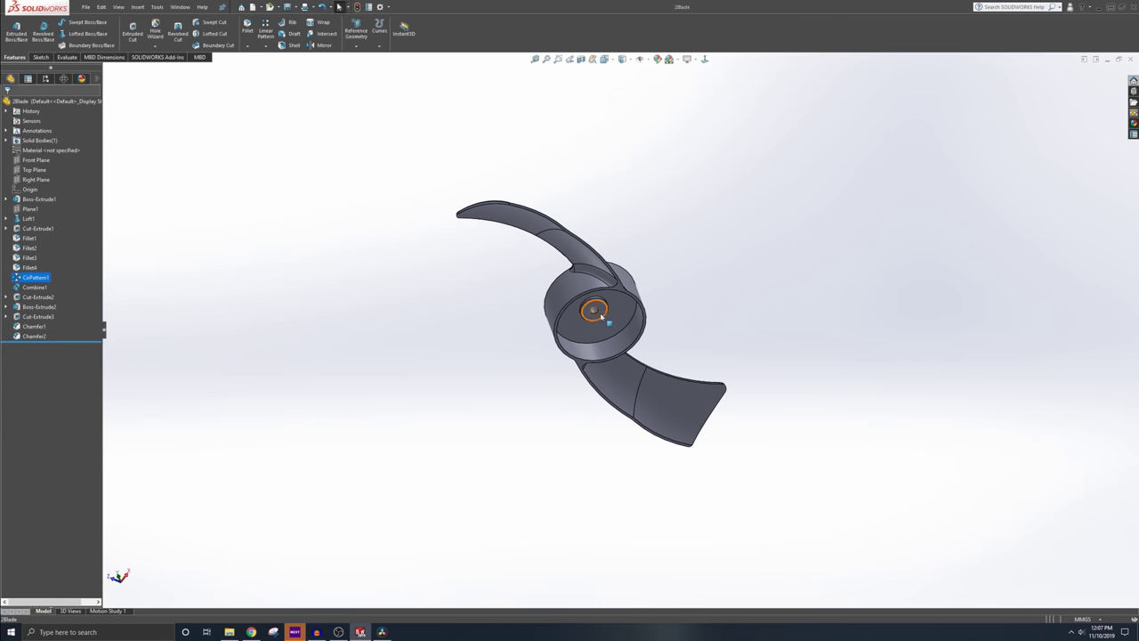